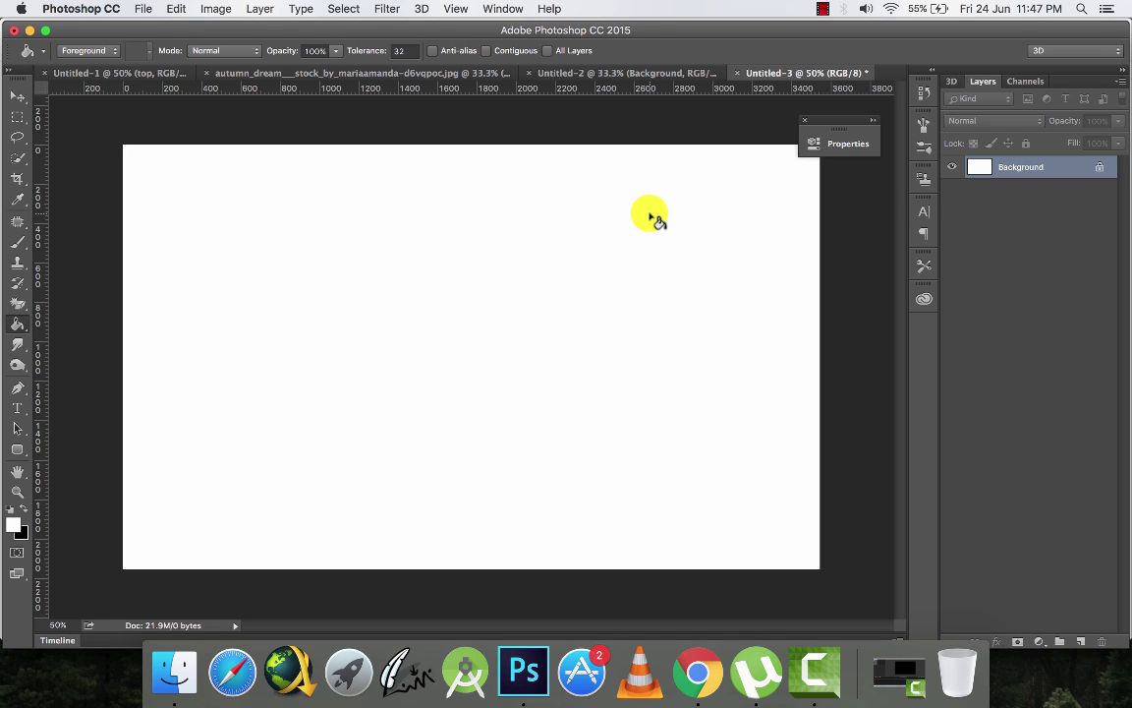
Step: Duplicate the Background layer and rename the copy "TOP layer"
{"action": "left_click", "coordinate": [17, 96]}
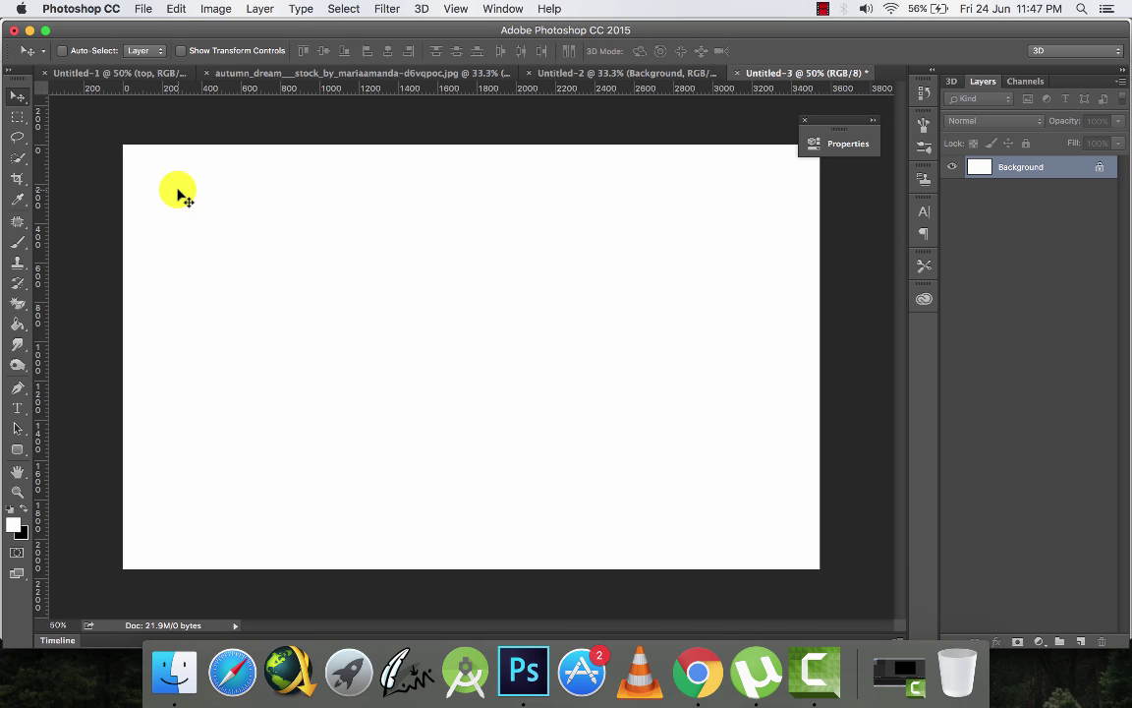
{"action": "left_click_drag", "start_coordinate": [1070, 179], "coordinate": [1078, 640]}
{"action": "double_click", "coordinate": [1032, 169]}
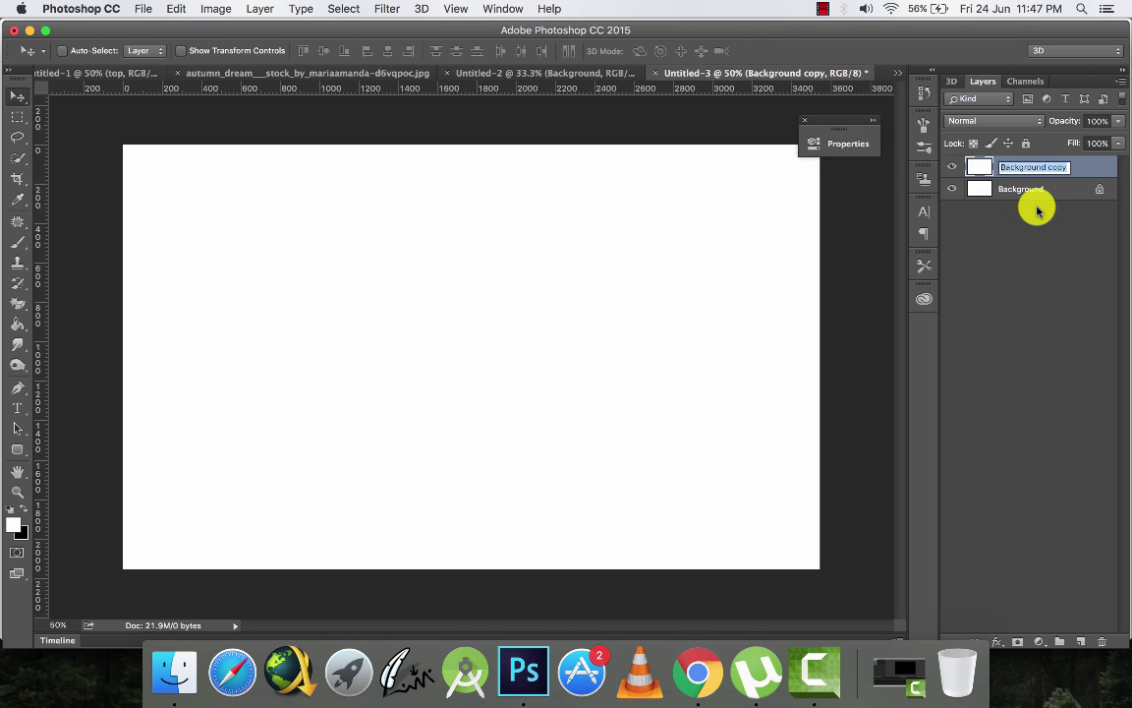
{"action": "type", "text": "TOP layer"}
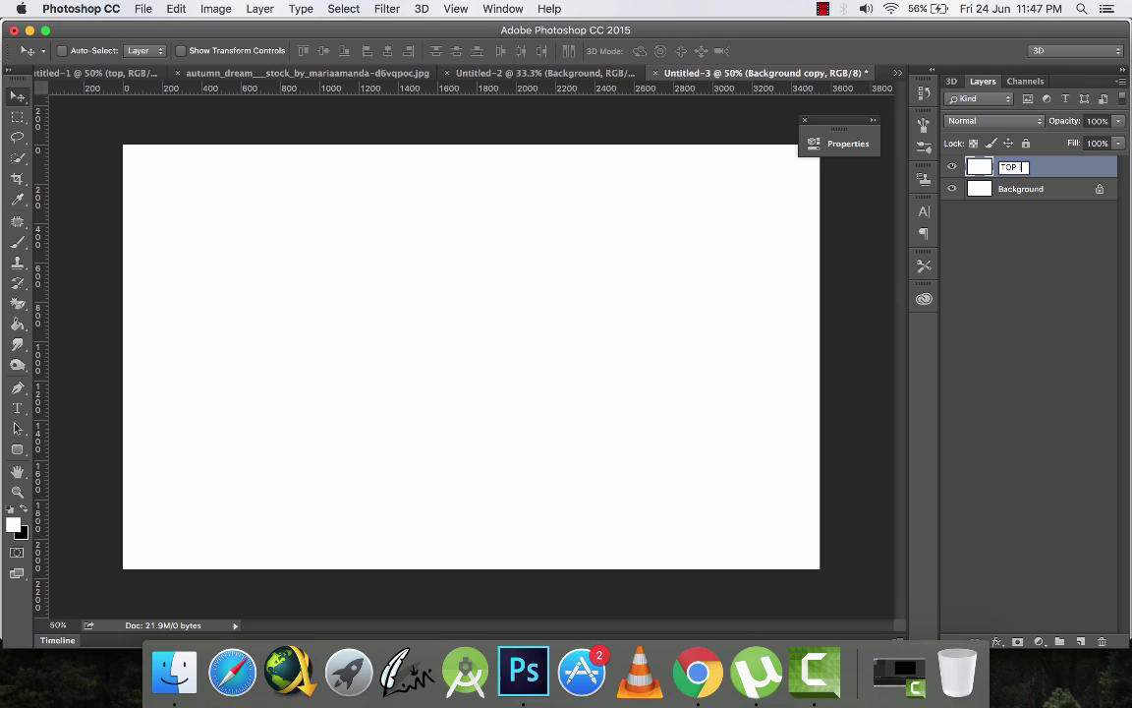
{"action": "key", "text": "Return"}
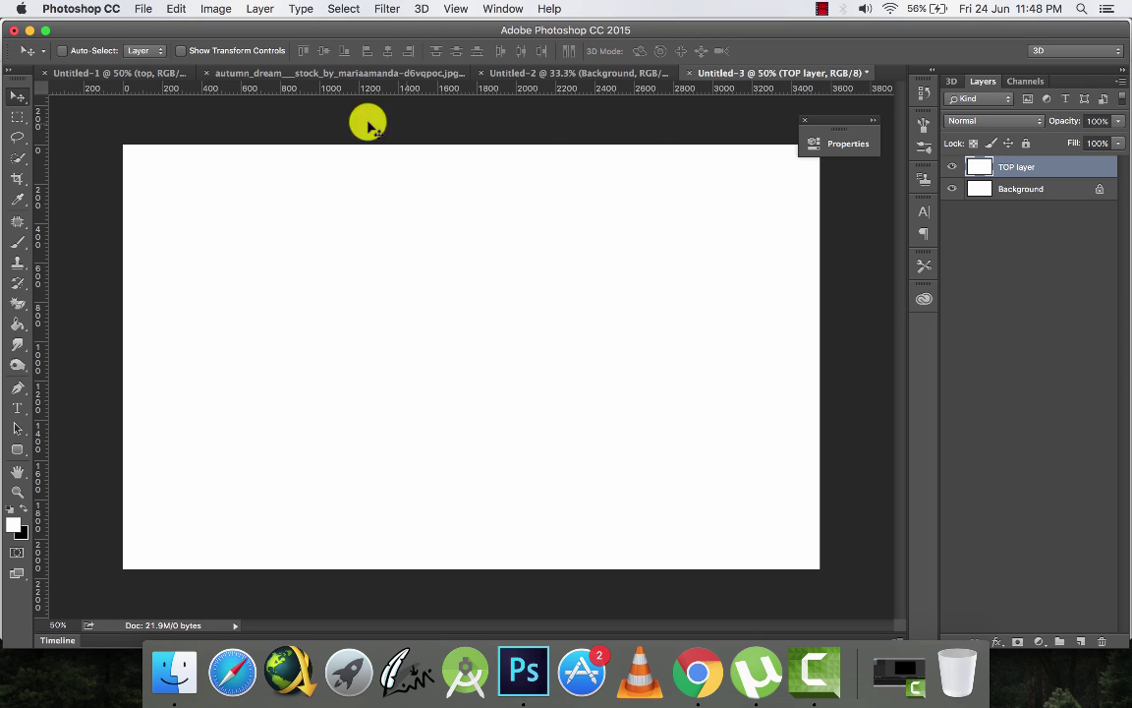
Step: Make a wide rectangular selection in the upper middle of the canvas and activate the Paint Bucket tool
{"action": "left_click", "coordinate": [19, 116]}
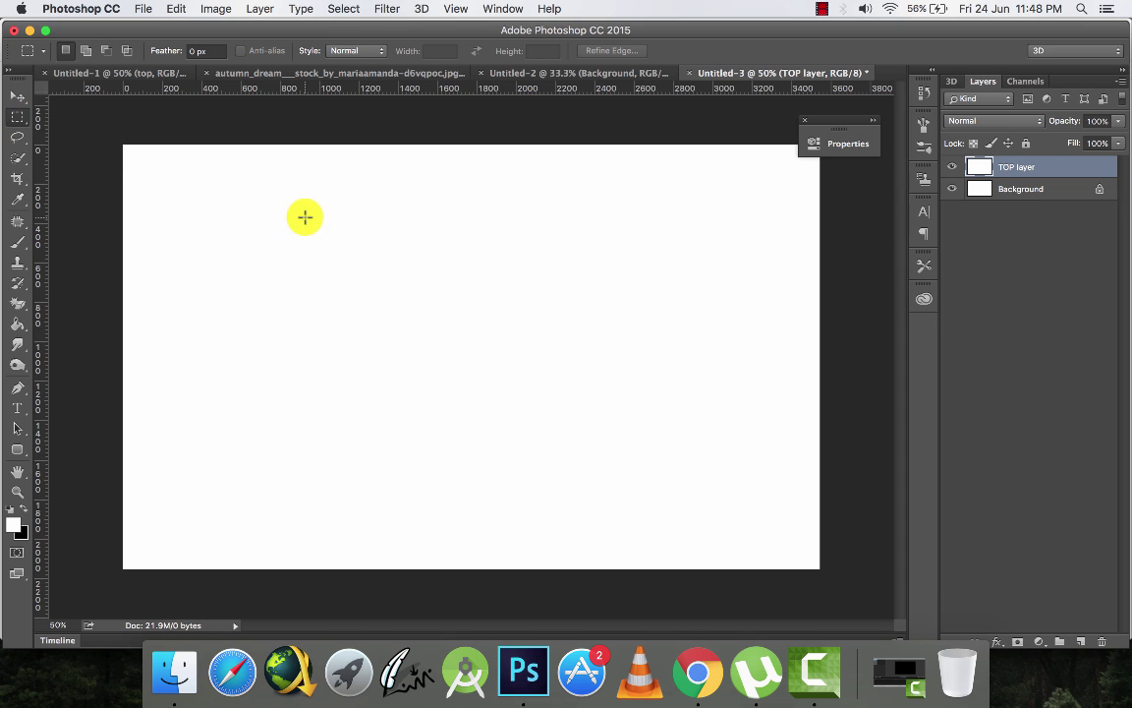
{"action": "left_click_drag", "start_coordinate": [305, 217], "coordinate": [622, 376]}
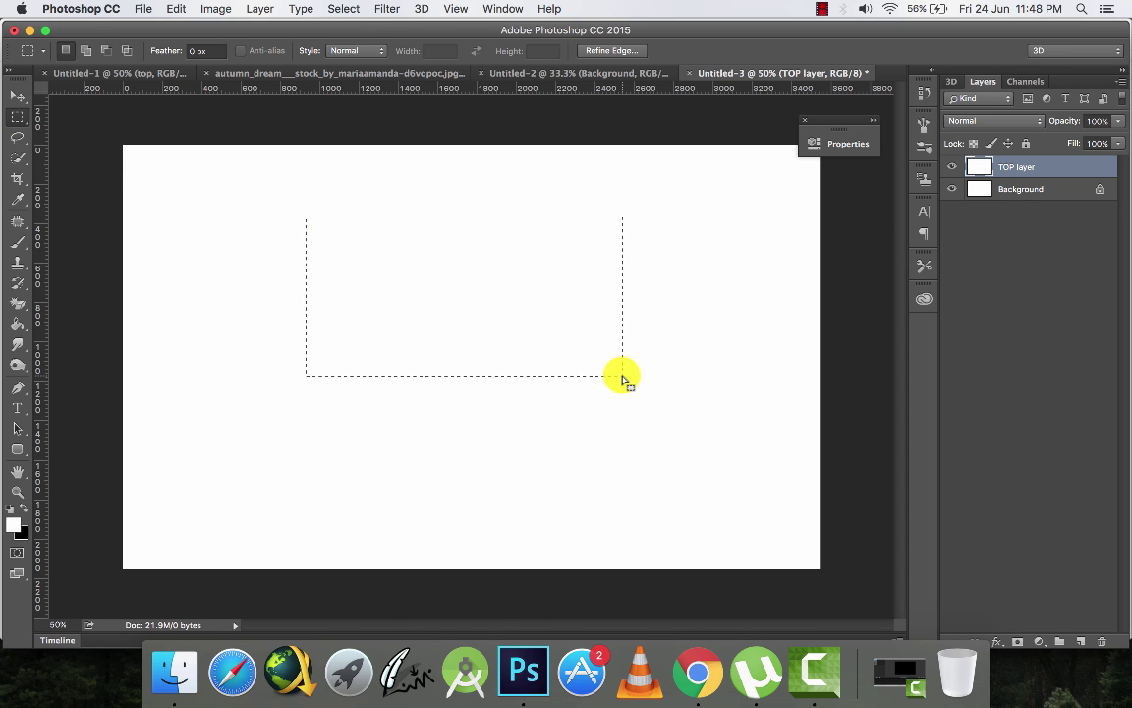
{"action": "key", "text": "g"}
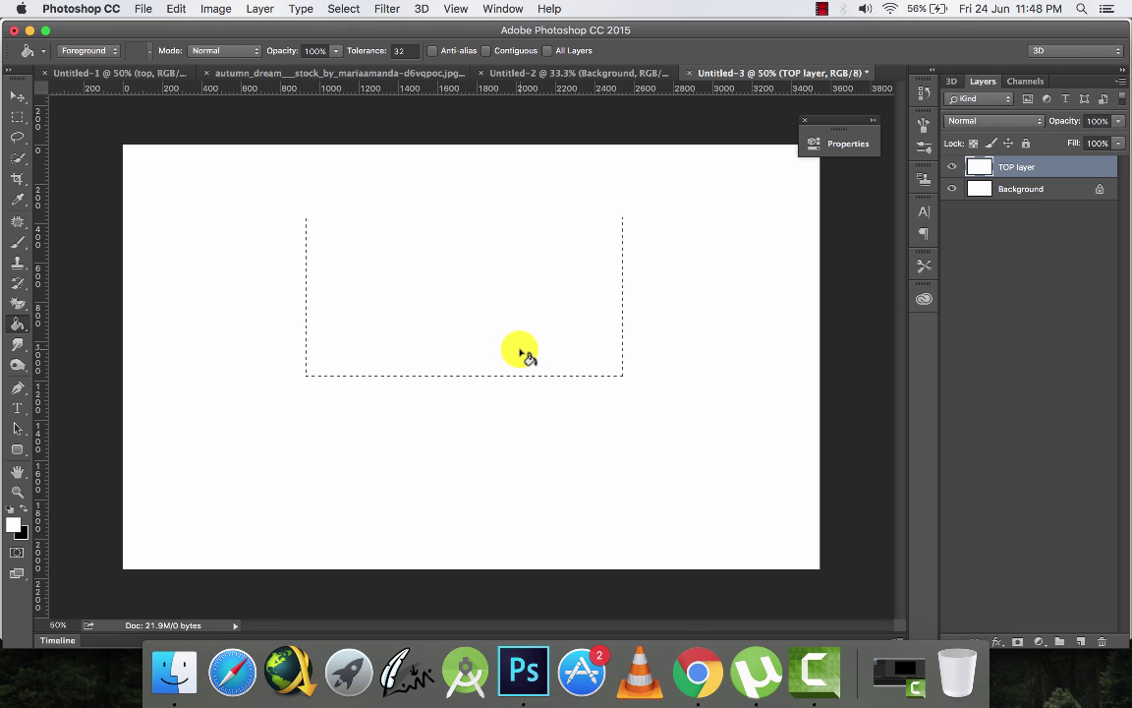
Step: Set the foreground color to black (000000)
{"action": "left_click", "coordinate": [14, 524]}
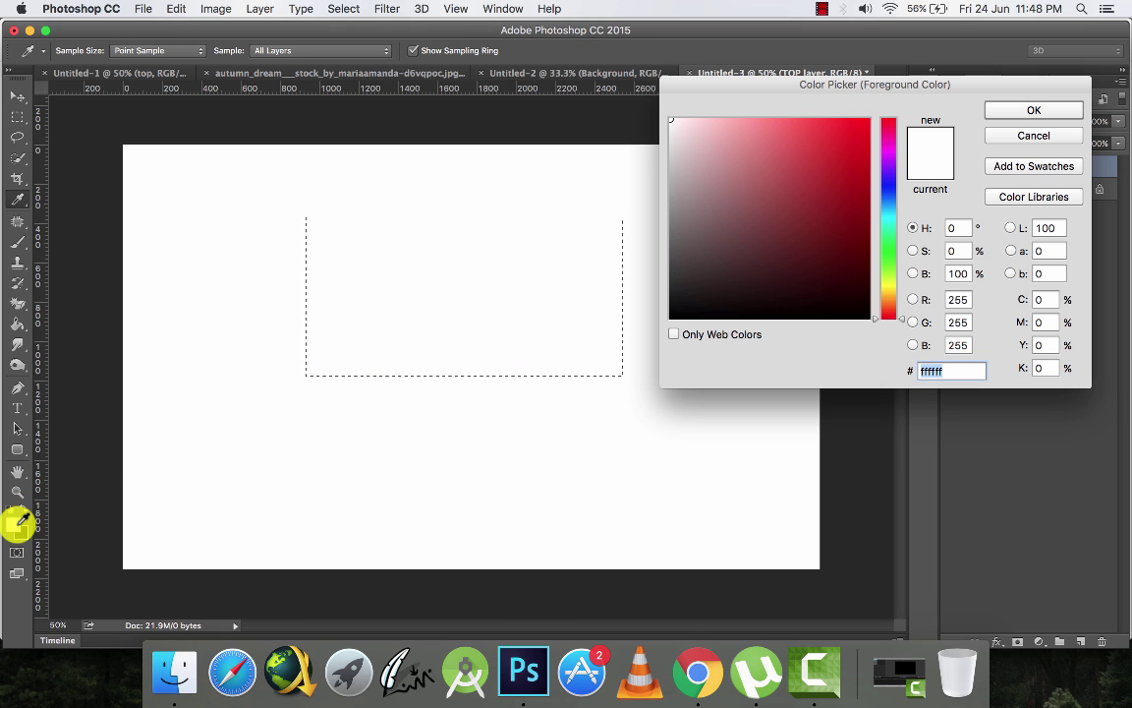
{"action": "left_click", "coordinate": [677, 279]}
{"action": "left_click_drag", "start_coordinate": [677, 279], "coordinate": [645, 341]}
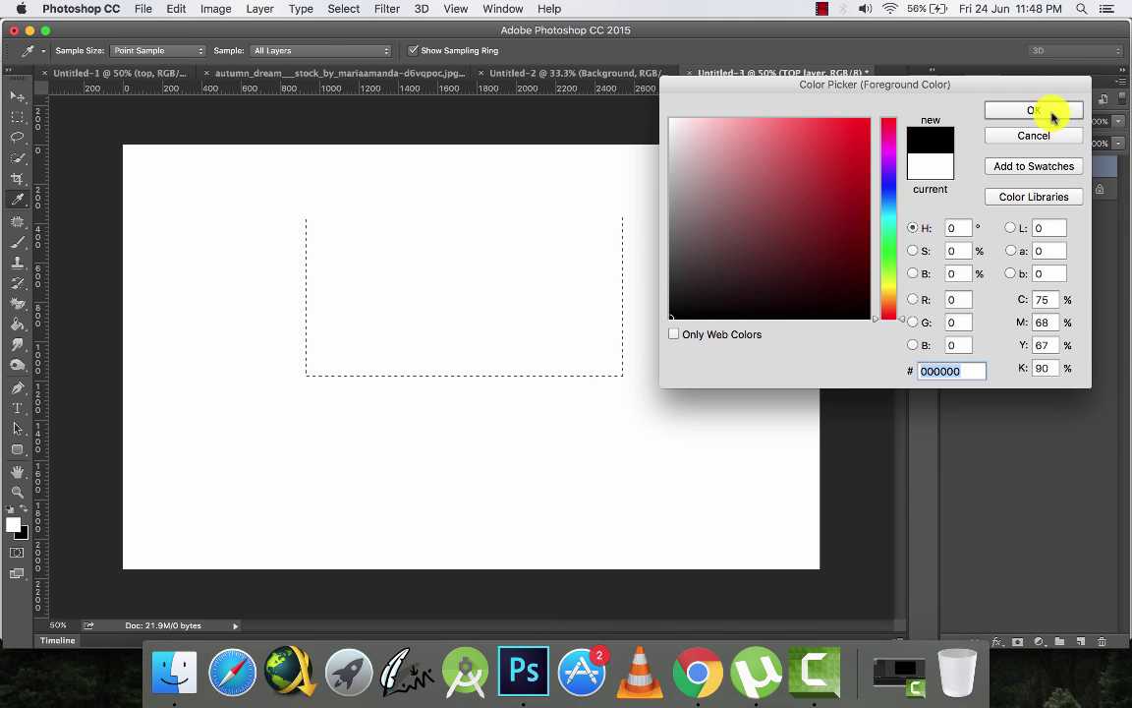
{"action": "left_click", "coordinate": [1034, 110]}
Step: Fill the rectangular selection on TOP layer with black and deselect it
{"action": "left_click", "coordinate": [568, 252]}
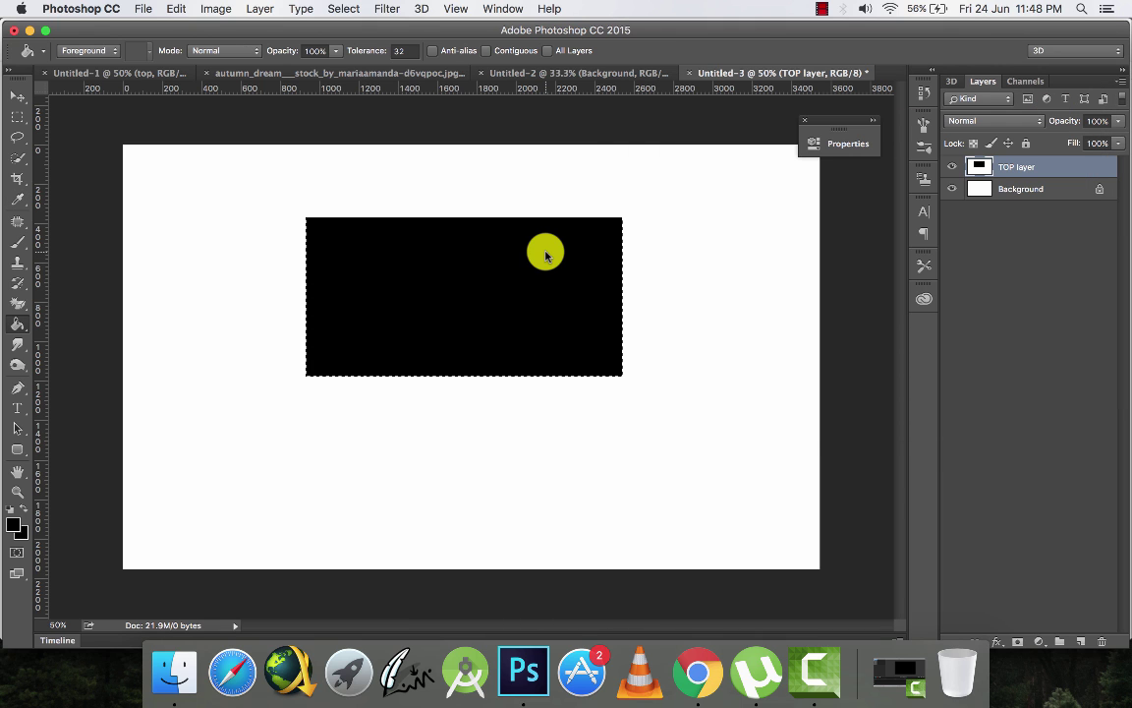
{"action": "left_click", "coordinate": [17, 96]}
{"action": "key", "text": "super+d"}
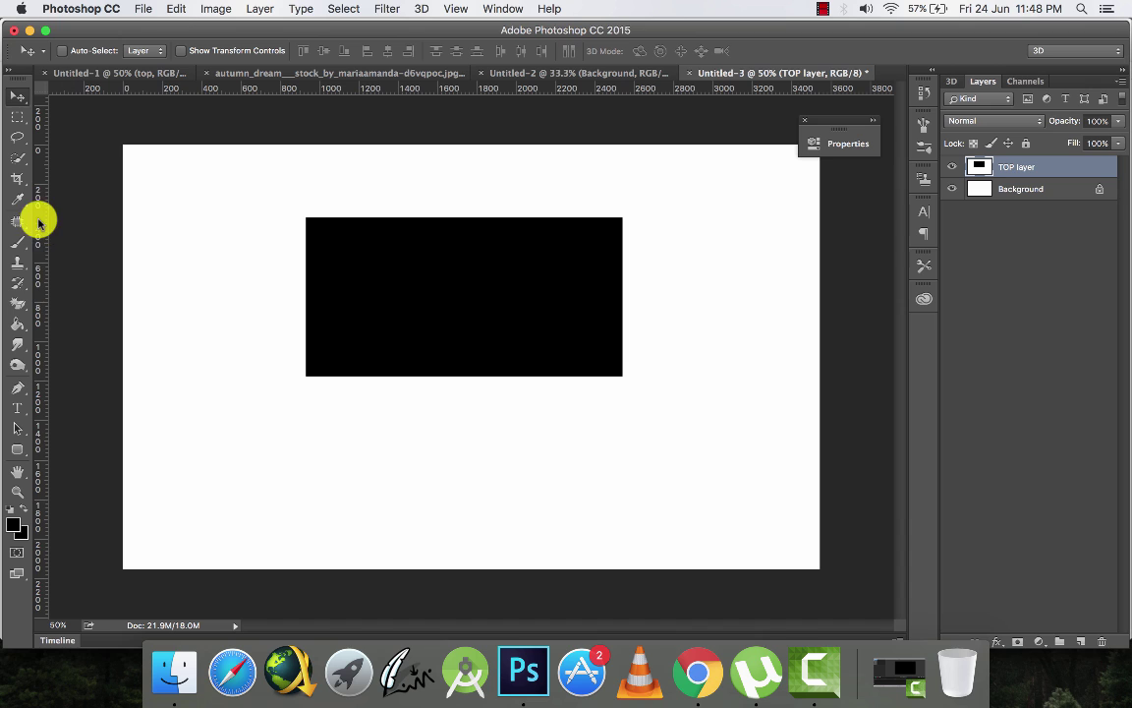
Step: Try vertical strokes with the 200 px Eraser inside the black rectangle's left part, undoing each one
{"action": "mouse_move", "coordinate": [18, 303]}
{"action": "left_mouse_down"}
{"action": "mouse_move", "coordinate": [47, 310]}
{"action": "mouse_move", "coordinate": [55, 299]}
{"action": "left_mouse_up"}
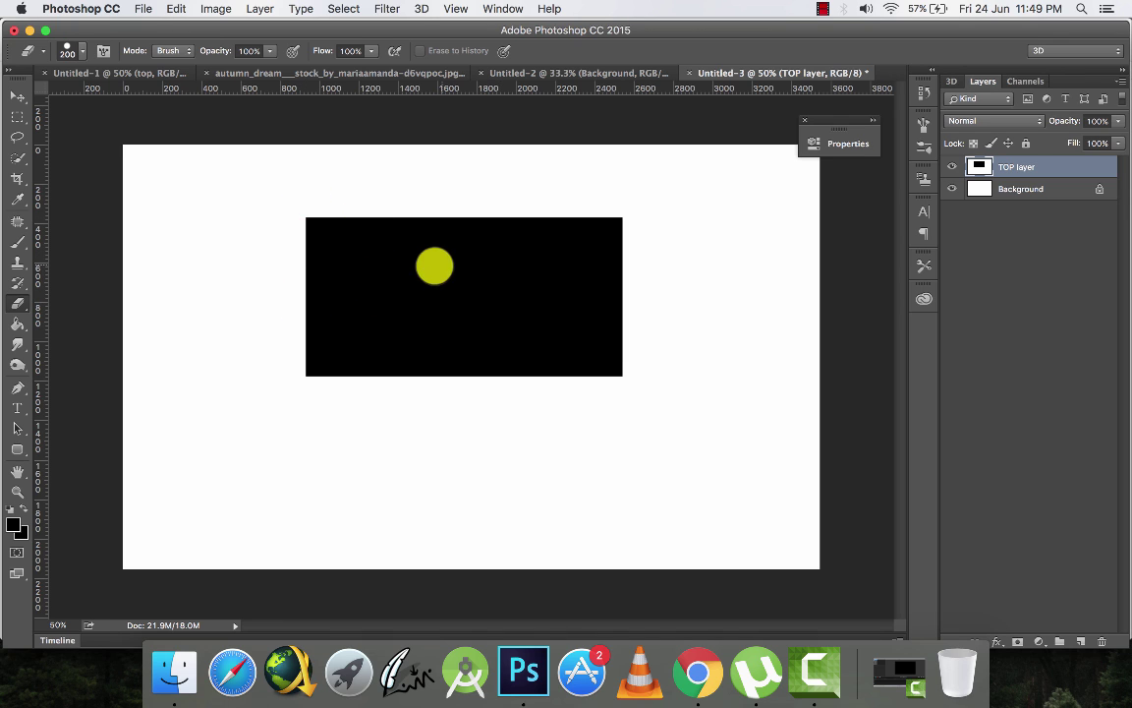
{"action": "left_click_drag", "start_coordinate": [346, 242], "coordinate": [367, 311]}
{"action": "key", "text": "super+z"}
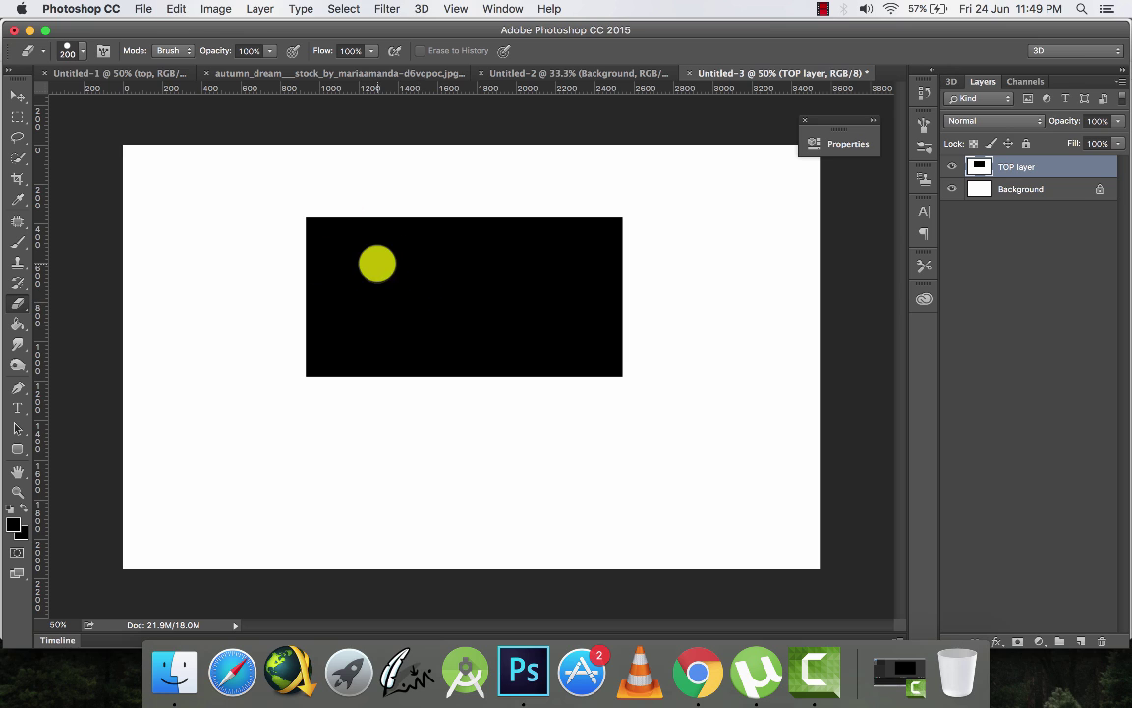
{"action": "mouse_move", "coordinate": [364, 254]}
{"action": "left_mouse_down"}
{"action": "mouse_move", "coordinate": [364, 327]}
{"action": "mouse_move", "coordinate": [369, 249]}
{"action": "mouse_move", "coordinate": [426, 247]}
{"action": "mouse_move", "coordinate": [426, 299]}
{"action": "mouse_move", "coordinate": [365, 300]}
{"action": "left_mouse_up"}
{"action": "key", "text": "super+z"}
Step: Erase the letters PS out of the black rectangle on TOP layer with the 200 px Eraser
{"action": "left_click", "coordinate": [363, 248]}
{"action": "mouse_move", "coordinate": [541, 247]}
{"action": "left_mouse_down"}
{"action": "mouse_move", "coordinate": [487, 250]}
{"action": "mouse_move", "coordinate": [486, 278]}
{"action": "mouse_move", "coordinate": [487, 296]}
{"action": "mouse_move", "coordinate": [550, 298]}
{"action": "mouse_move", "coordinate": [538, 298]}
{"action": "mouse_move", "coordinate": [541, 329]}
{"action": "mouse_move", "coordinate": [477, 326]}
{"action": "mouse_move", "coordinate": [493, 305]}
{"action": "left_mouse_up"}
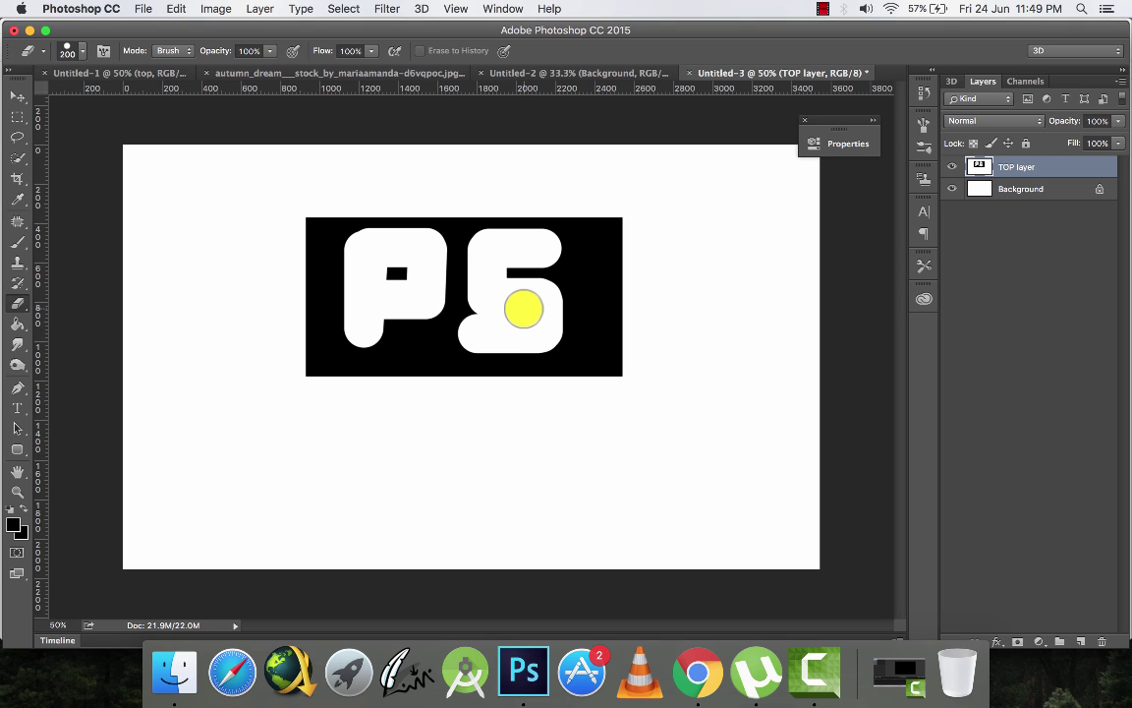
{"action": "left_click_drag", "start_coordinate": [523, 308], "coordinate": [523, 309]}
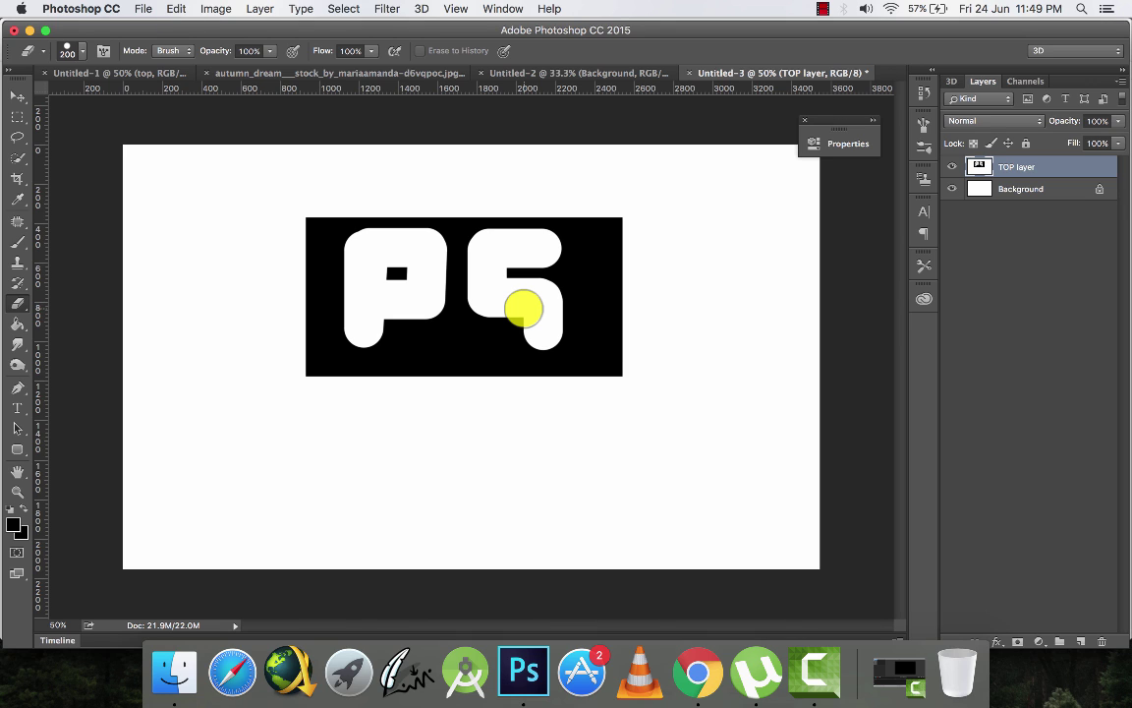
{"action": "left_click_drag", "start_coordinate": [523, 309], "coordinate": [541, 341]}
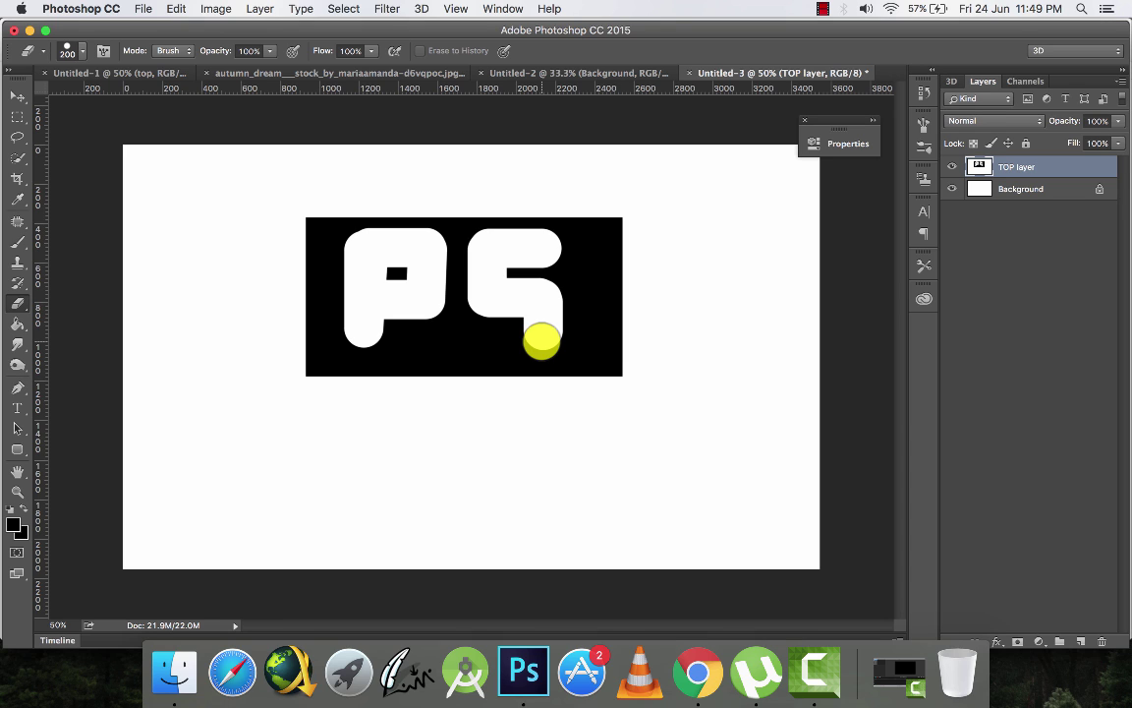
Step: Erase the lower curve of the S and notches around the rectangle's edges, and step back through all these strokes
{"action": "mouse_move", "coordinate": [531, 340]}
{"action": "left_mouse_down"}
{"action": "mouse_move", "coordinate": [494, 369]}
{"action": "mouse_move", "coordinate": [323, 376]}
{"action": "mouse_move", "coordinate": [301, 320]}
{"action": "mouse_move", "coordinate": [325, 205]}
{"action": "mouse_move", "coordinate": [612, 203]}
{"action": "mouse_move", "coordinate": [624, 260]}
{"action": "mouse_move", "coordinate": [612, 376]}
{"action": "mouse_move", "coordinate": [581, 374]}
{"action": "mouse_move", "coordinate": [623, 253]}
{"action": "mouse_move", "coordinate": [589, 209]}
{"action": "left_mouse_up"}
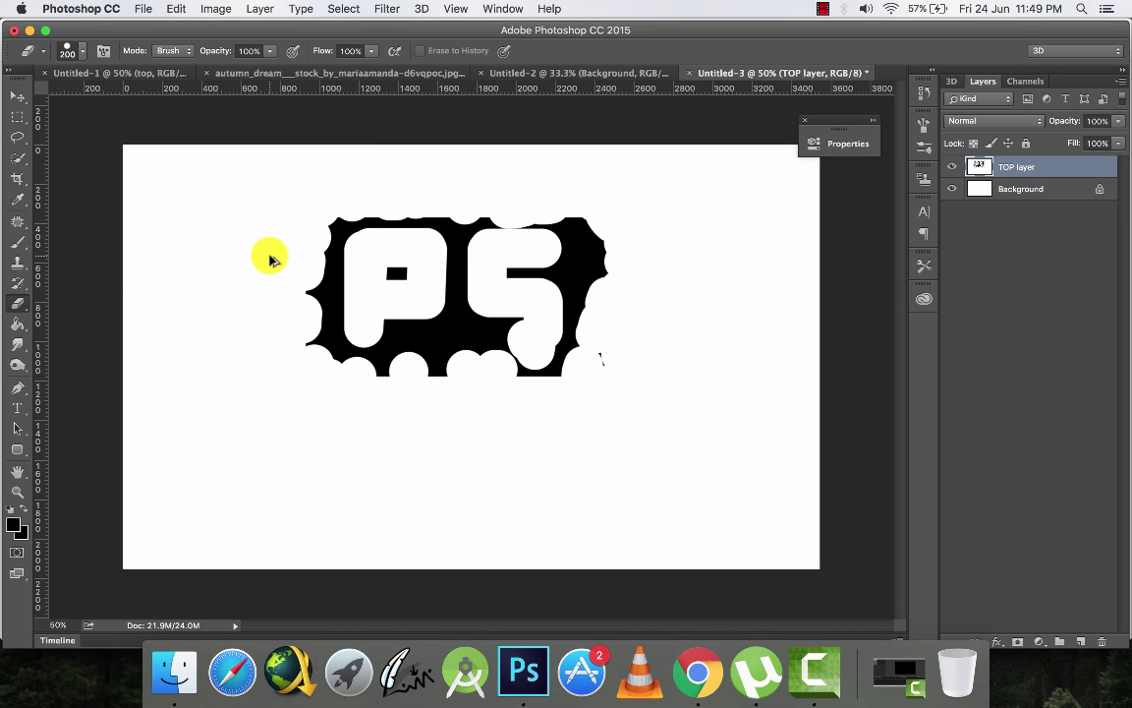
{"action": "key", "text": "super+alt+z"}
{"action": "key", "text": "super+alt+z"}
{"action": "key", "text": "super+alt+z"}
{"action": "key", "text": "super+alt+z"}
{"action": "key", "text": "super+alt+z"}
{"action": "key", "text": "super+alt+z"}
{"action": "key", "text": "super+alt+z"}
{"action": "key", "text": "super+alt+z"}
{"action": "key", "text": "super+alt+z"}
{"action": "key", "text": "super+alt+z"}
{"action": "key", "text": "super+alt+z"}
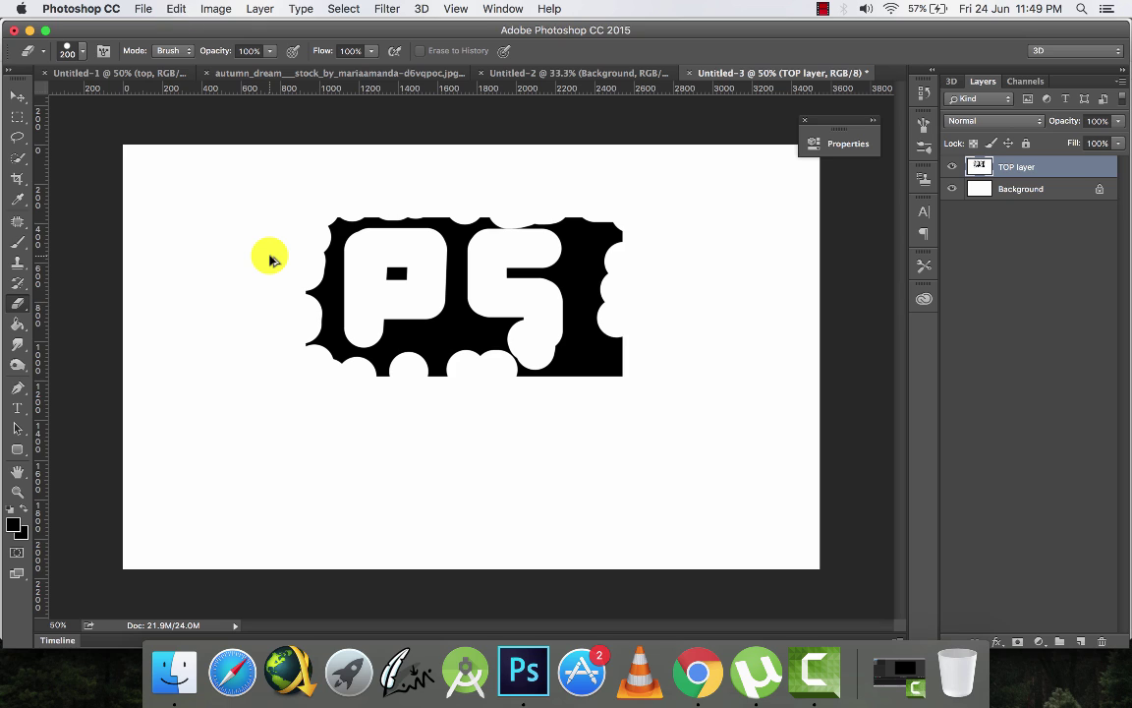
{"action": "key", "text": "super+alt+z"}
{"action": "key", "text": "super+alt+z"}
{"action": "key", "text": "super+alt+z"}
{"action": "key", "text": "super+alt+z"}
{"action": "key", "text": "super+alt+z"}
{"action": "key", "text": "super+alt+z"}
{"action": "key", "text": "super+alt+z"}
{"action": "key", "text": "super+alt+z"}
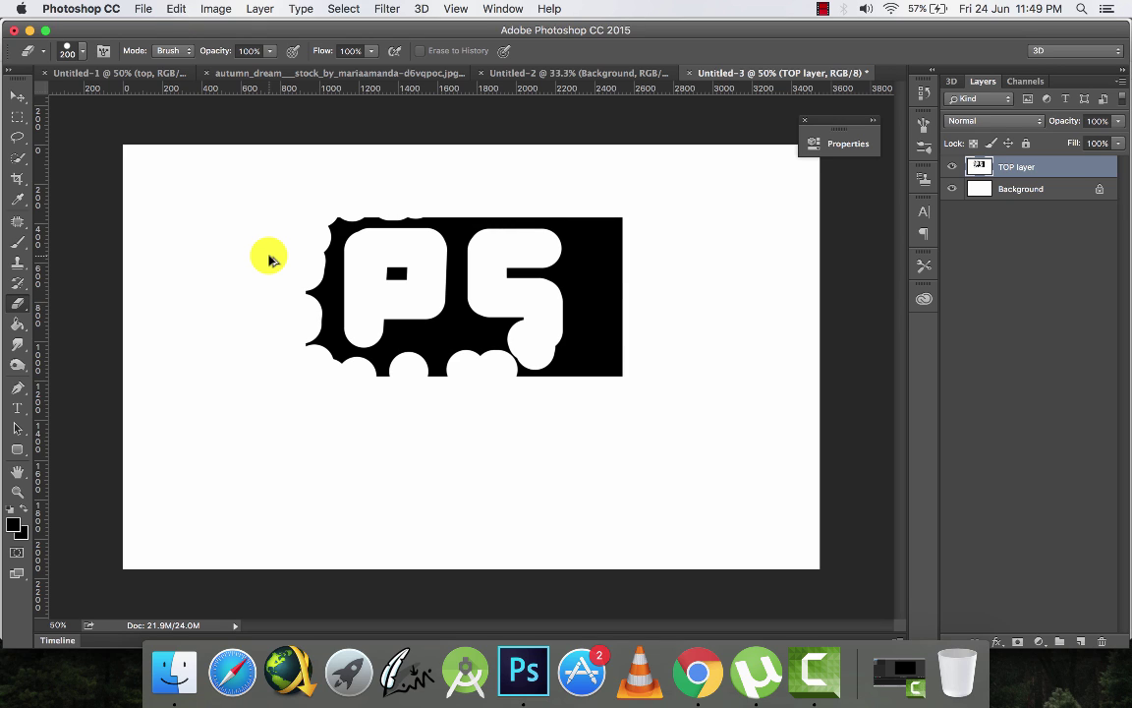
{"action": "key", "text": "super+alt+z"}
{"action": "key", "text": "super+alt+z"}
{"action": "key", "text": "super+alt+z"}
{"action": "key", "text": "super+alt+z"}
{"action": "key", "text": "super+alt+z"}
{"action": "key", "text": "super+alt+z"}
{"action": "key", "text": "super+alt+z"}
{"action": "key", "text": "super+alt+z"}
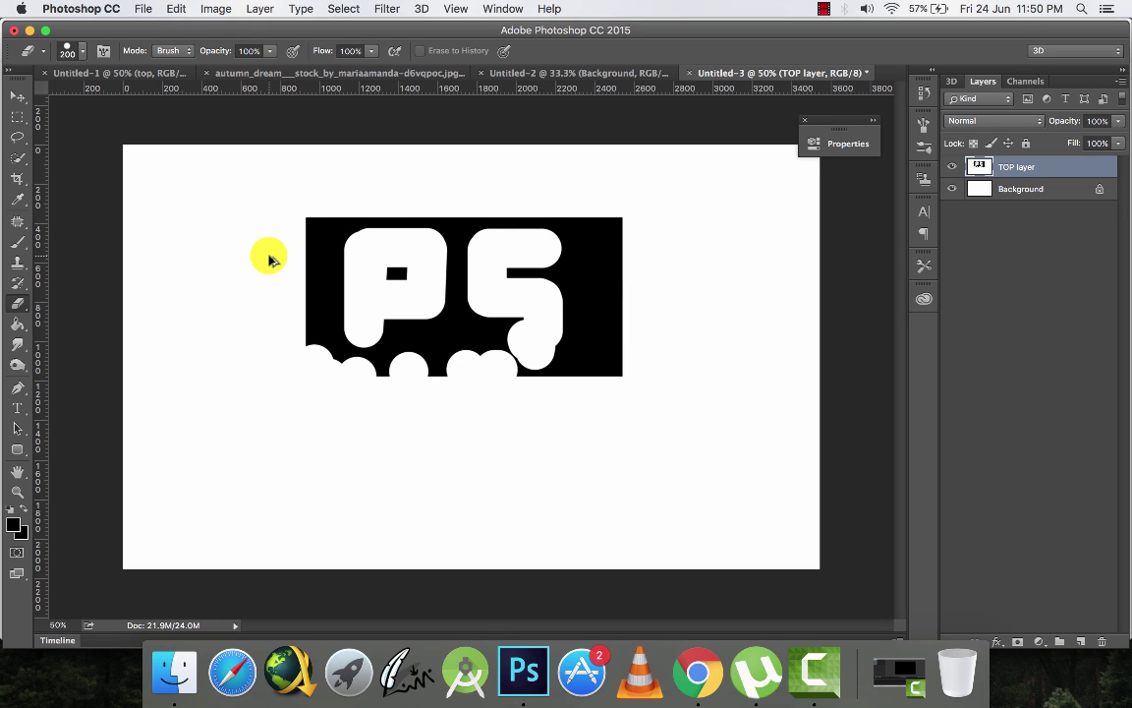
{"action": "key", "text": "super+alt+z"}
{"action": "key", "text": "super+alt+z"}
{"action": "key", "text": "super+alt+z"}
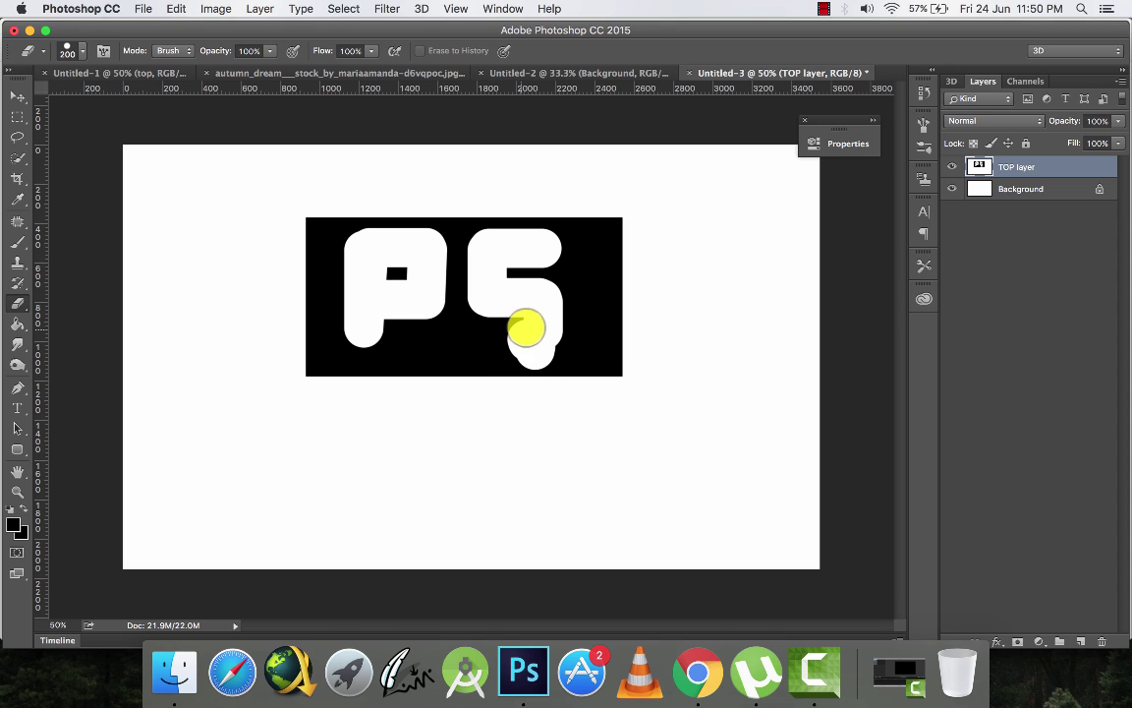
{"action": "key", "text": "super+alt+z"}
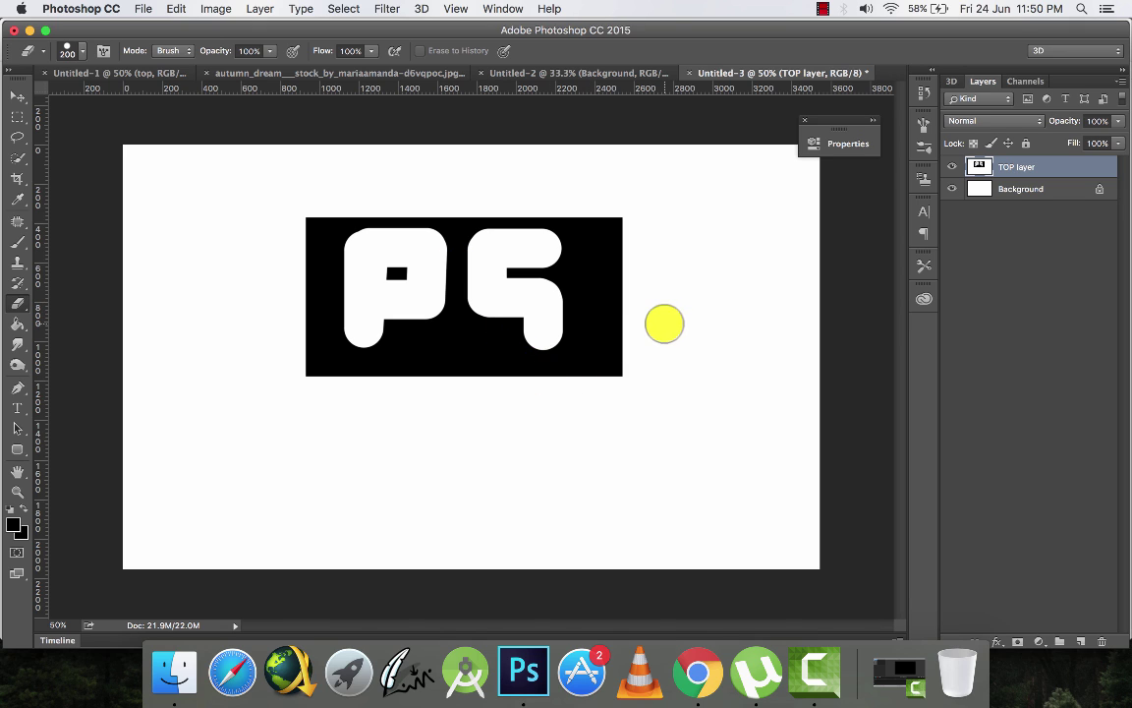
Step: Erase the four corners of the black rectangle and step back through these eraser strokes
{"action": "mouse_move", "coordinate": [664, 244]}
{"action": "left_mouse_down"}
{"action": "mouse_move", "coordinate": [596, 204]}
{"action": "mouse_move", "coordinate": [668, 220]}
{"action": "left_mouse_up"}
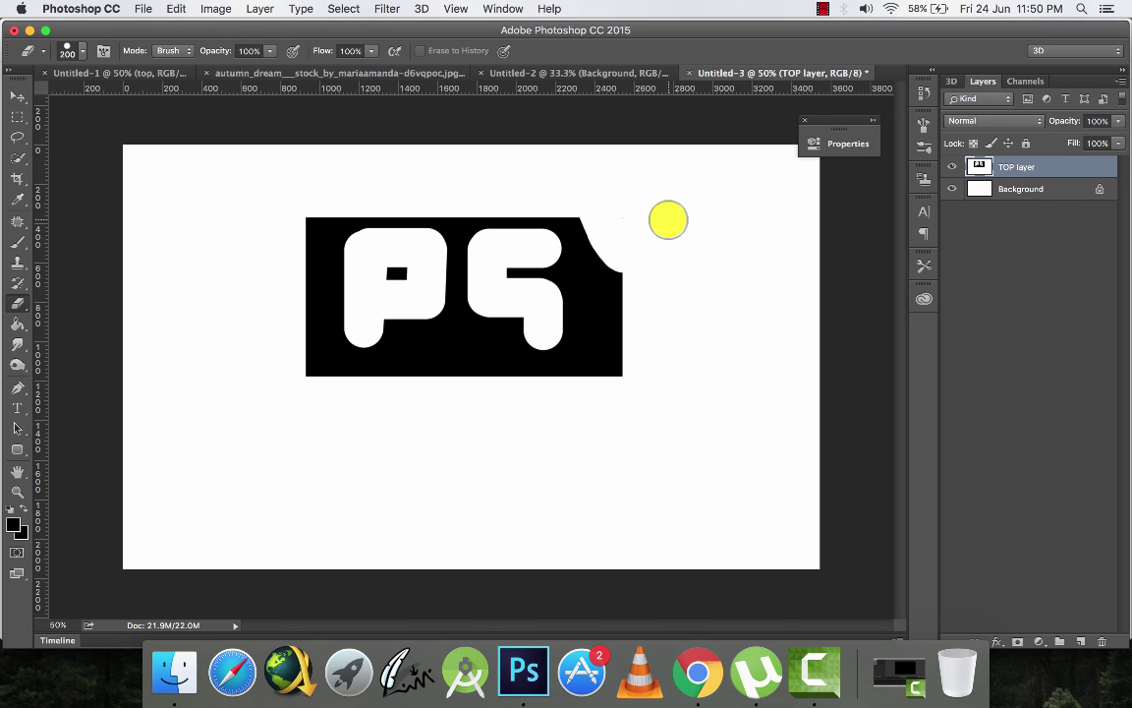
{"action": "left_click_drag", "start_coordinate": [325, 187], "coordinate": [290, 246]}
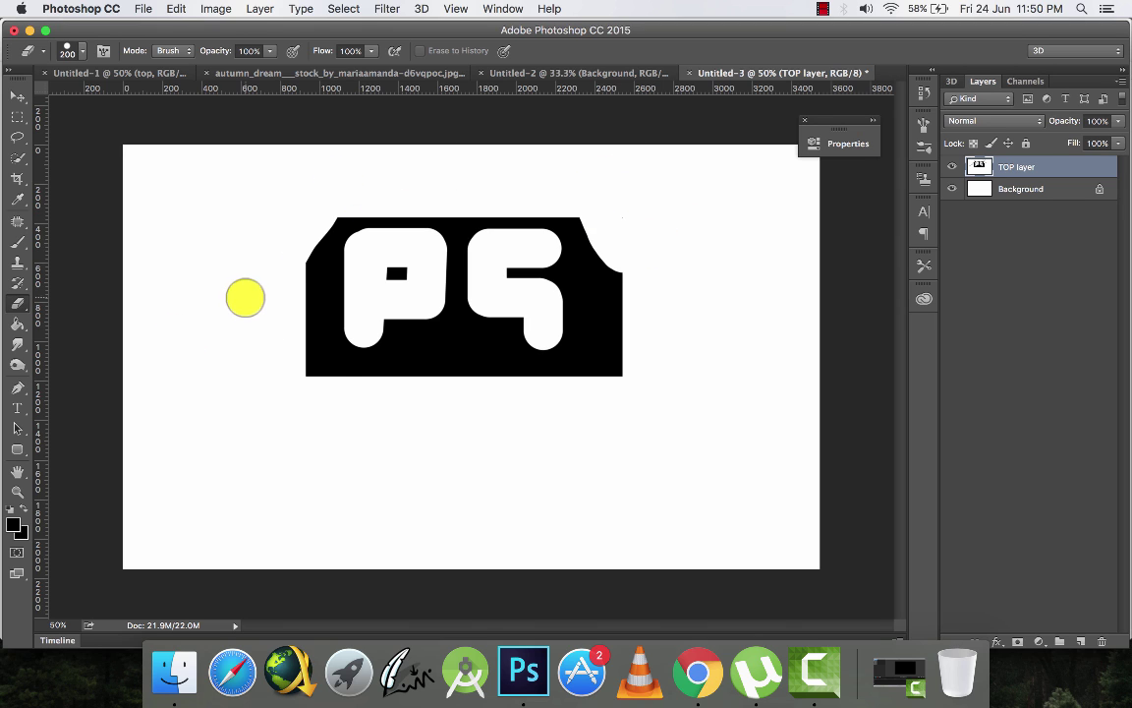
{"action": "mouse_move", "coordinate": [245, 298]}
{"action": "left_mouse_down"}
{"action": "mouse_move", "coordinate": [275, 322]}
{"action": "mouse_move", "coordinate": [445, 520]}
{"action": "left_mouse_up"}
{"action": "left_click_drag", "start_coordinate": [738, 288], "coordinate": [497, 372]}
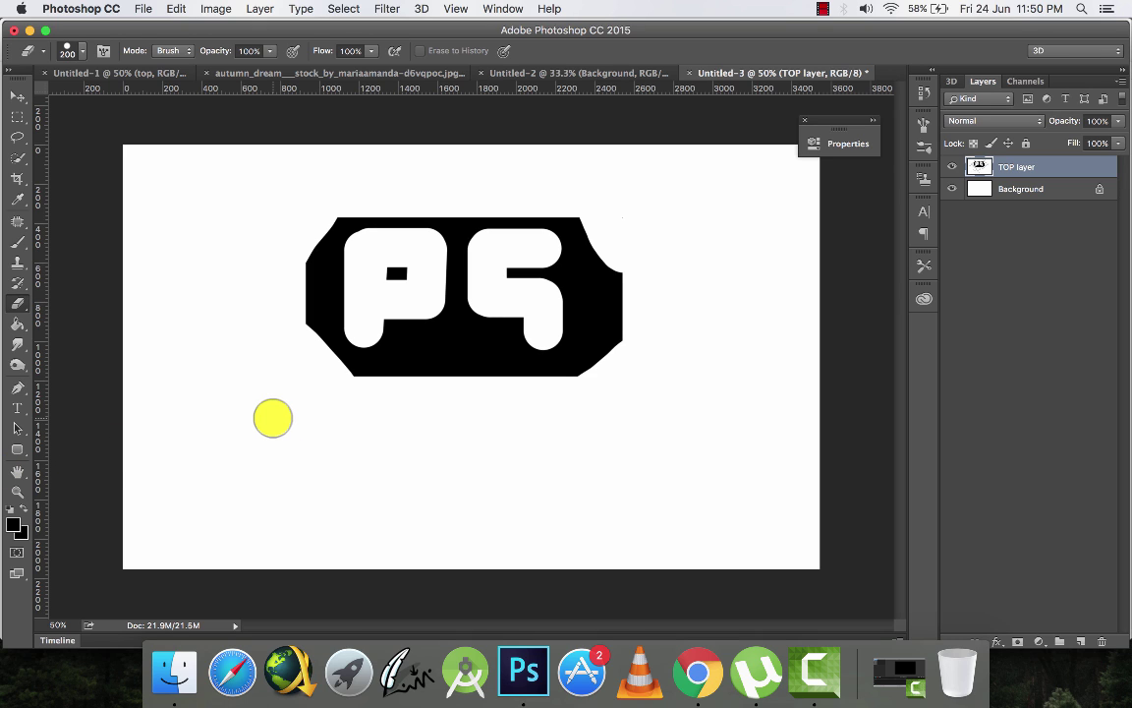
{"action": "key", "text": "super+alt+z"}
{"action": "key", "text": "super+alt+z"}
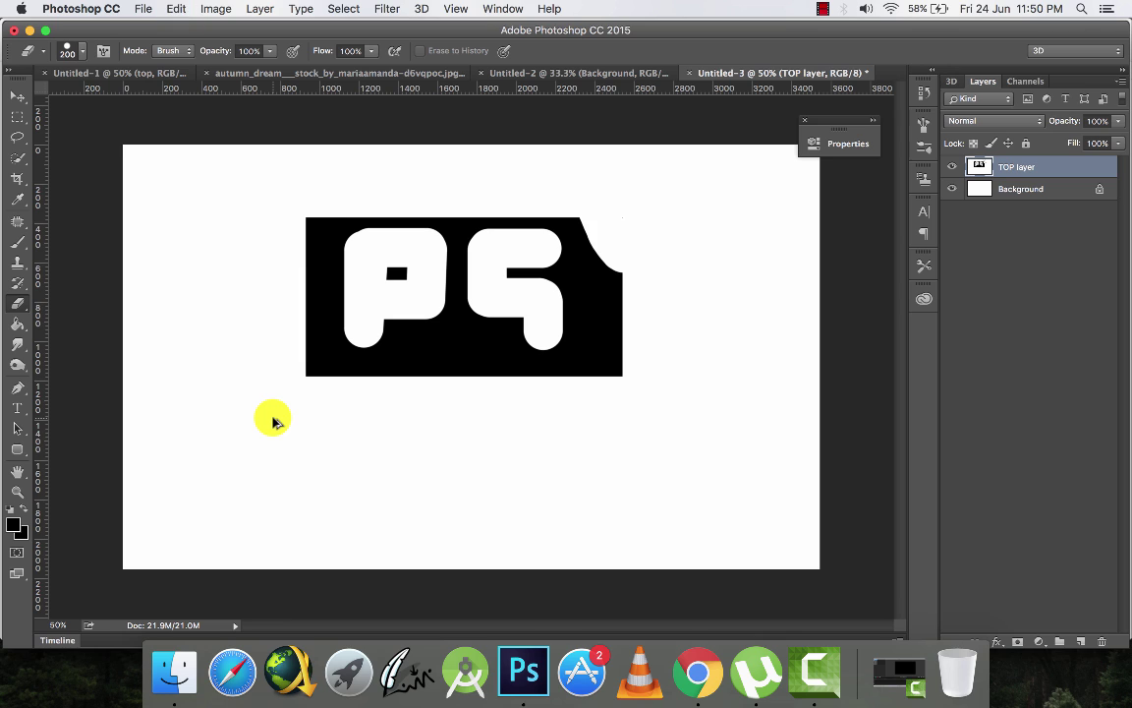
{"action": "key", "text": "super+alt+z"}
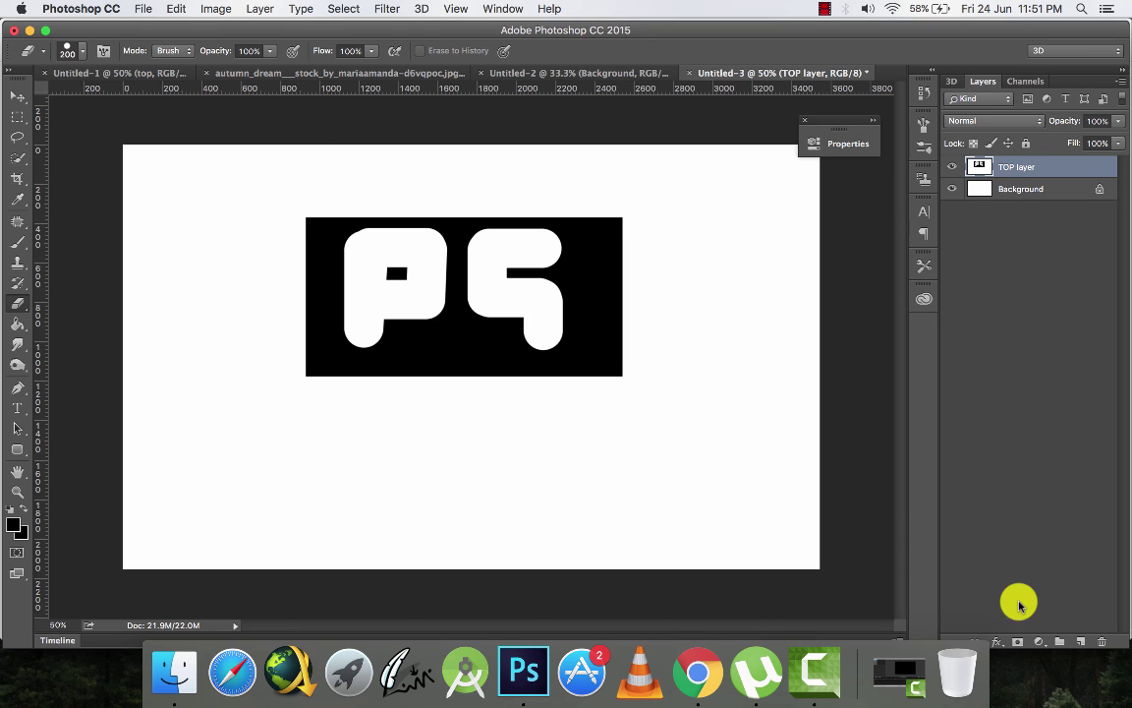
Step: Add a layer mask to TOP layer and delete the whole layer
{"action": "left_click", "coordinate": [1019, 642]}
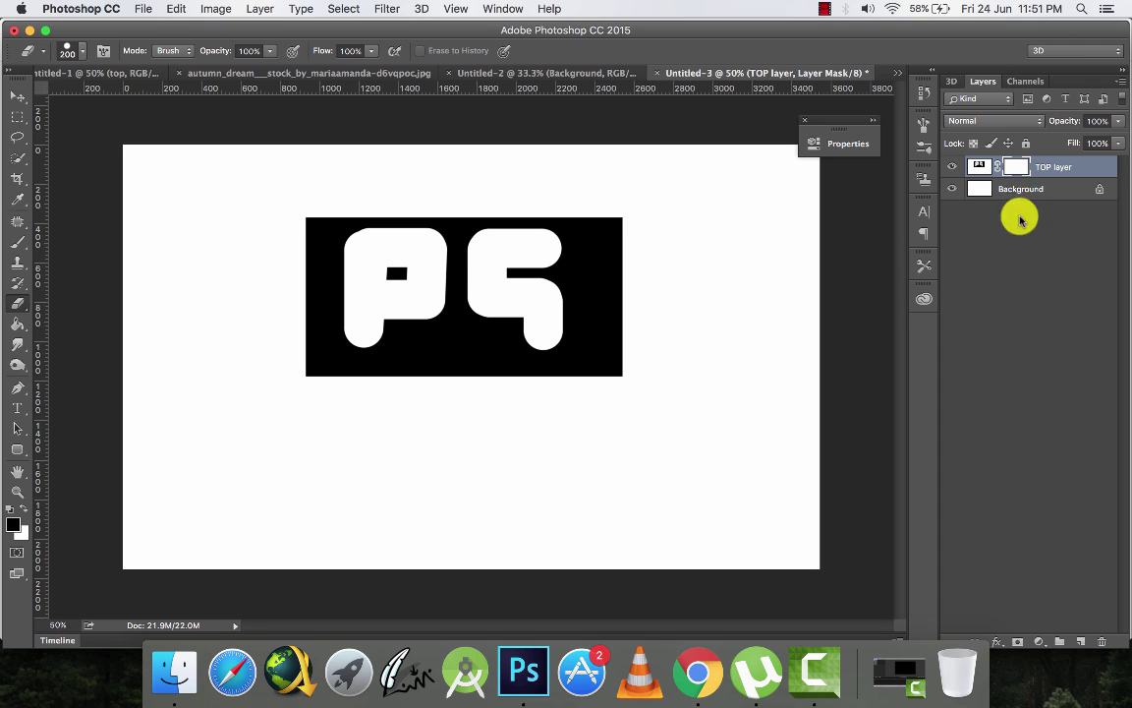
{"action": "left_click", "coordinate": [980, 167]}
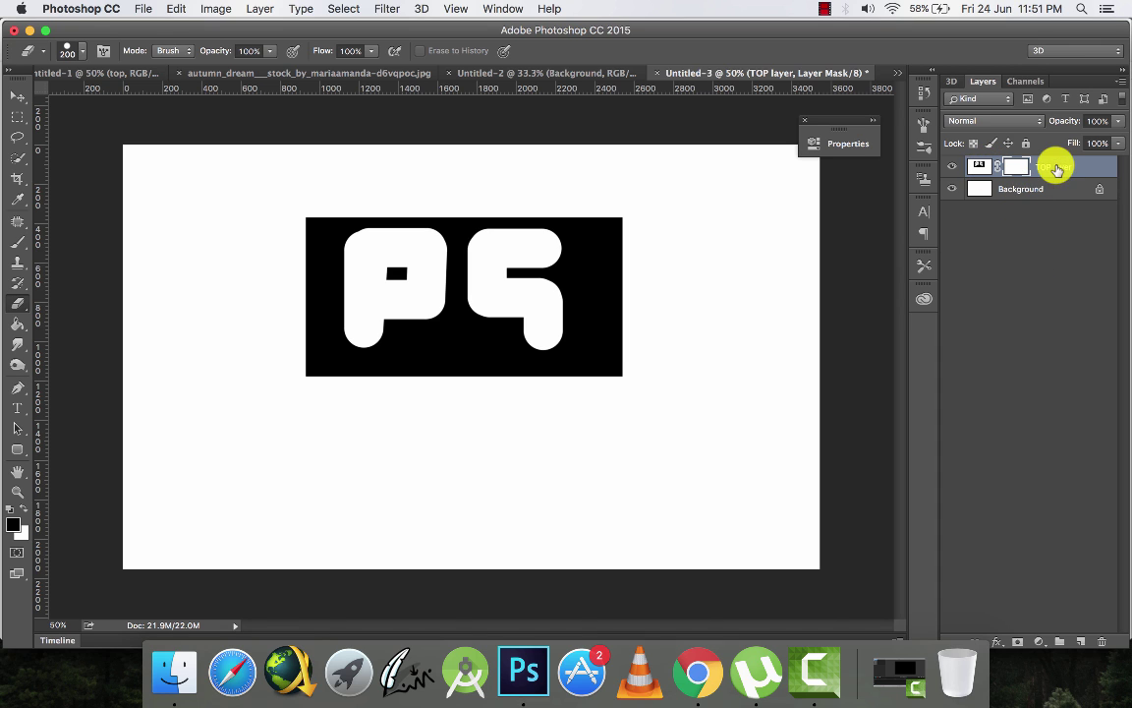
{"action": "left_click", "coordinate": [1108, 640]}
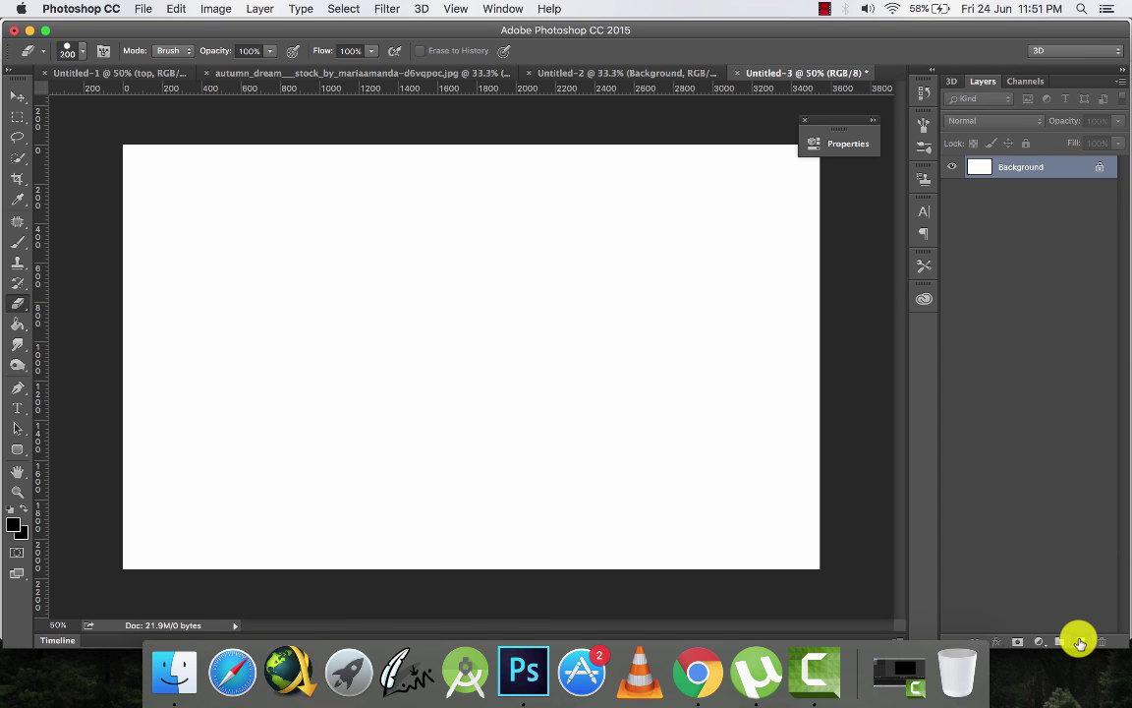
Step: Create a new layer, fill a large rectangular selection on it with black, and deselect it
{"action": "left_click", "coordinate": [1080, 641]}
{"action": "left_click", "coordinate": [17, 116]}
{"action": "left_click_drag", "start_coordinate": [249, 199], "coordinate": [663, 419]}
{"action": "key", "text": "g"}
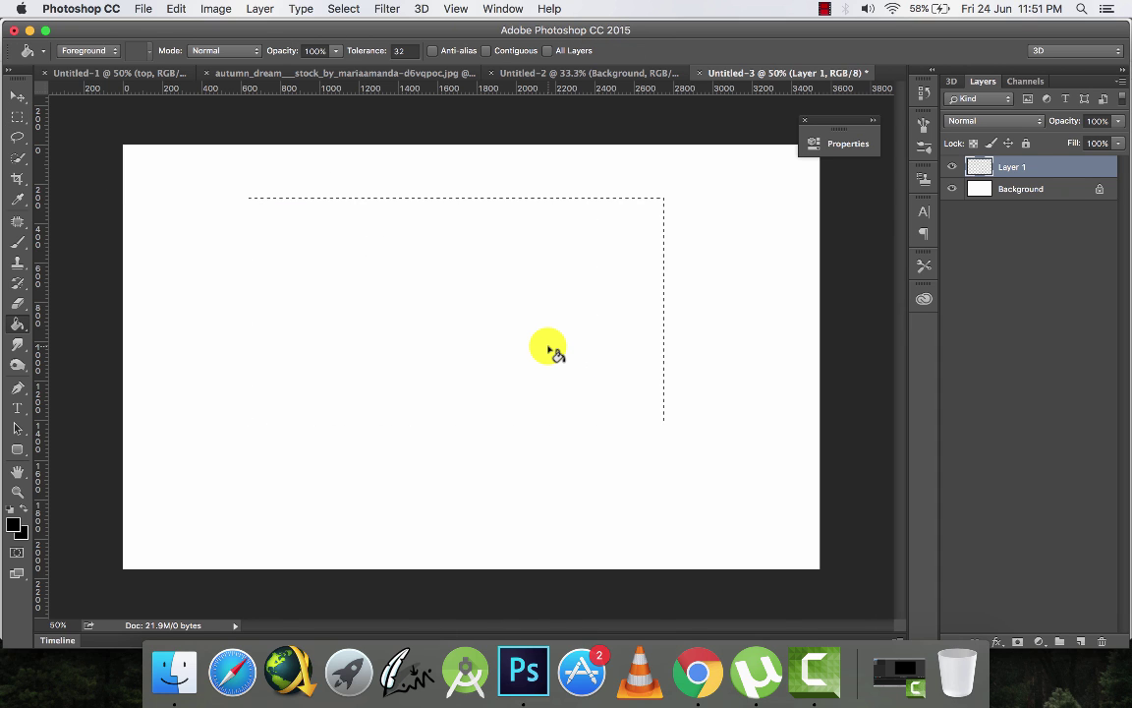
{"action": "left_click", "coordinate": [507, 302]}
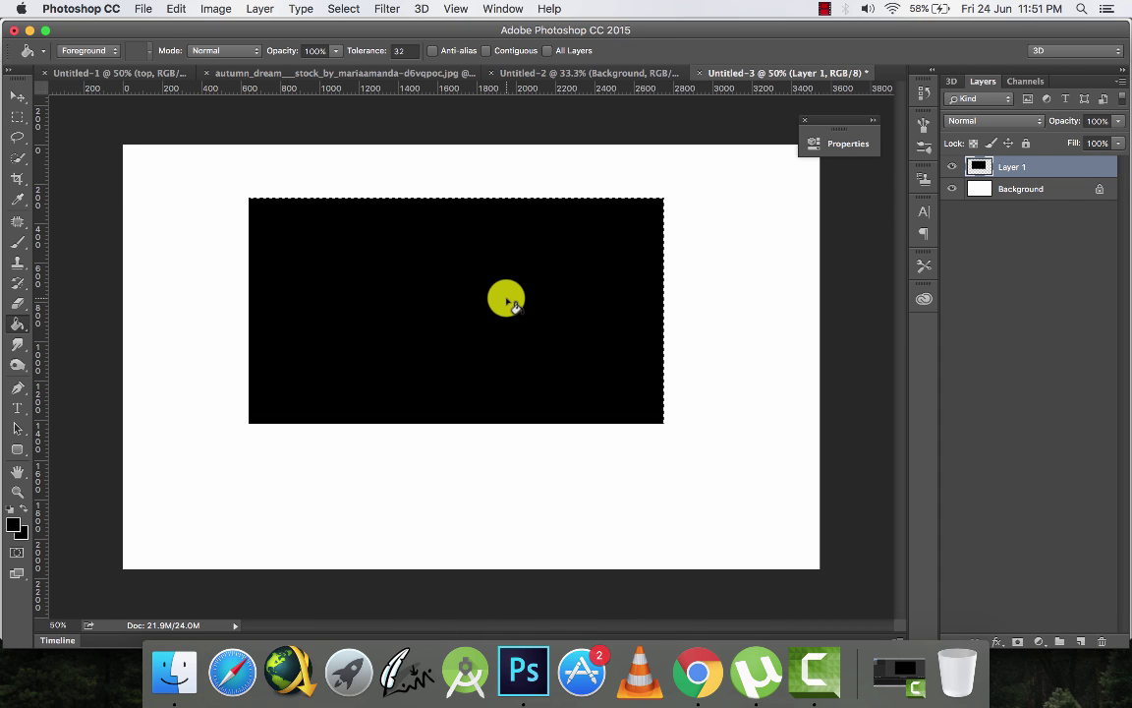
{"action": "key", "text": "super+d"}
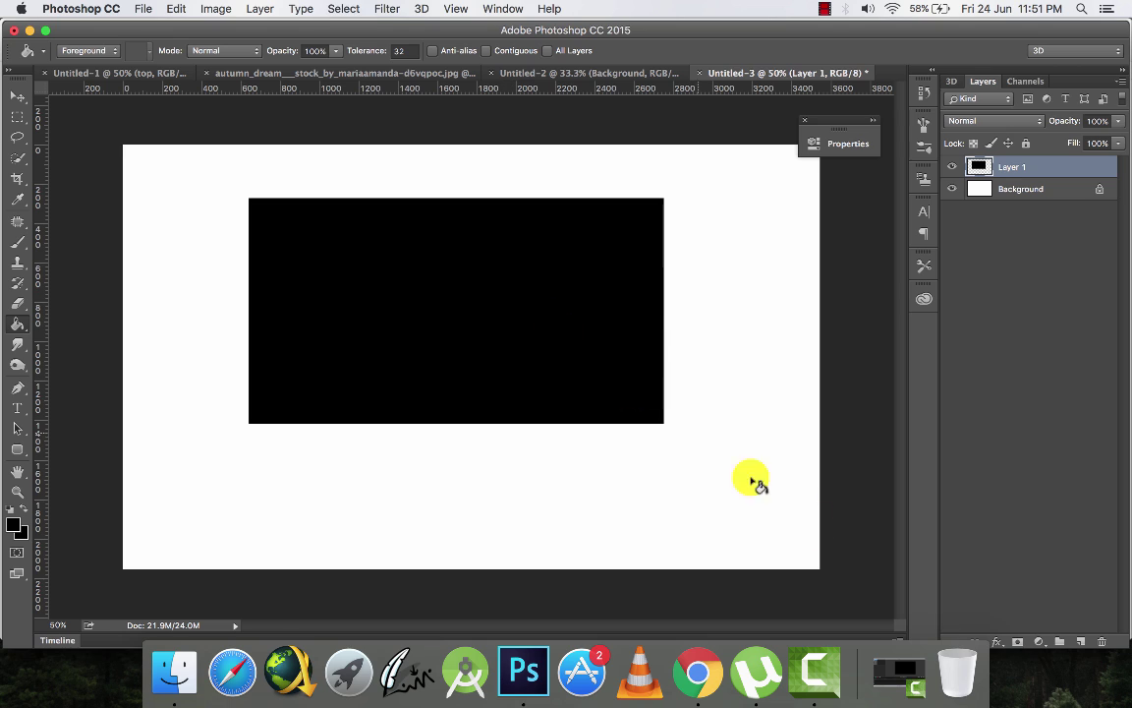
Step: Add a layer mask to Layer 1 and activate the Move tool
{"action": "left_click", "coordinate": [1016, 643]}
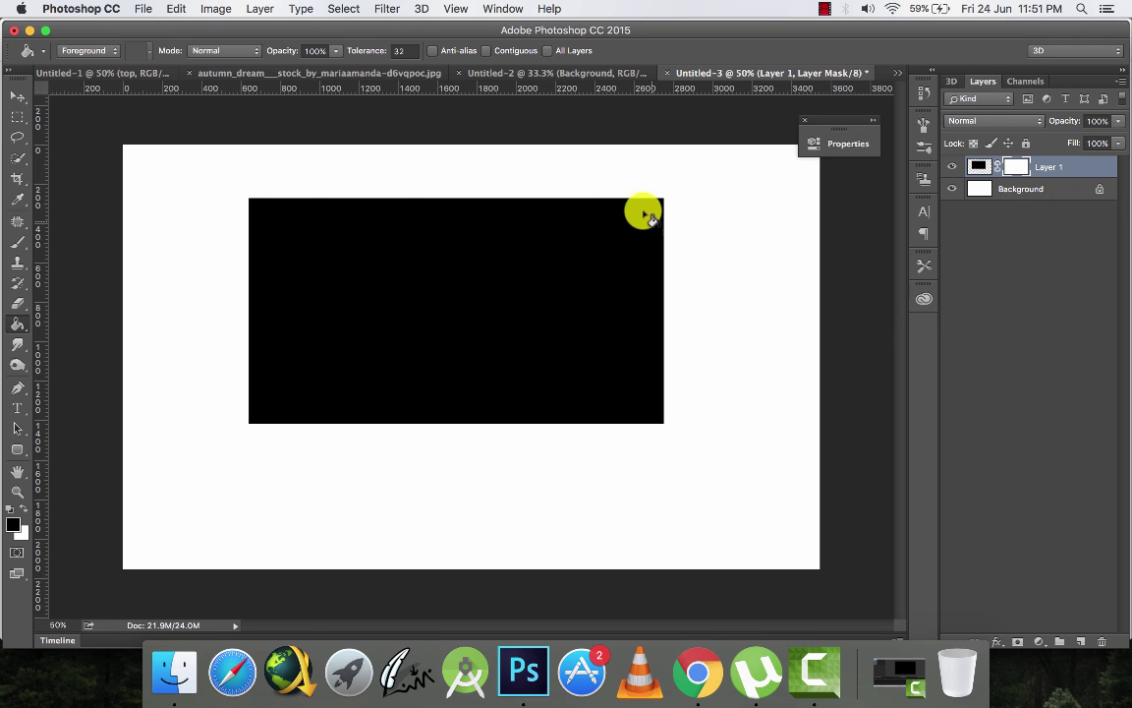
{"action": "left_click", "coordinate": [17, 98]}
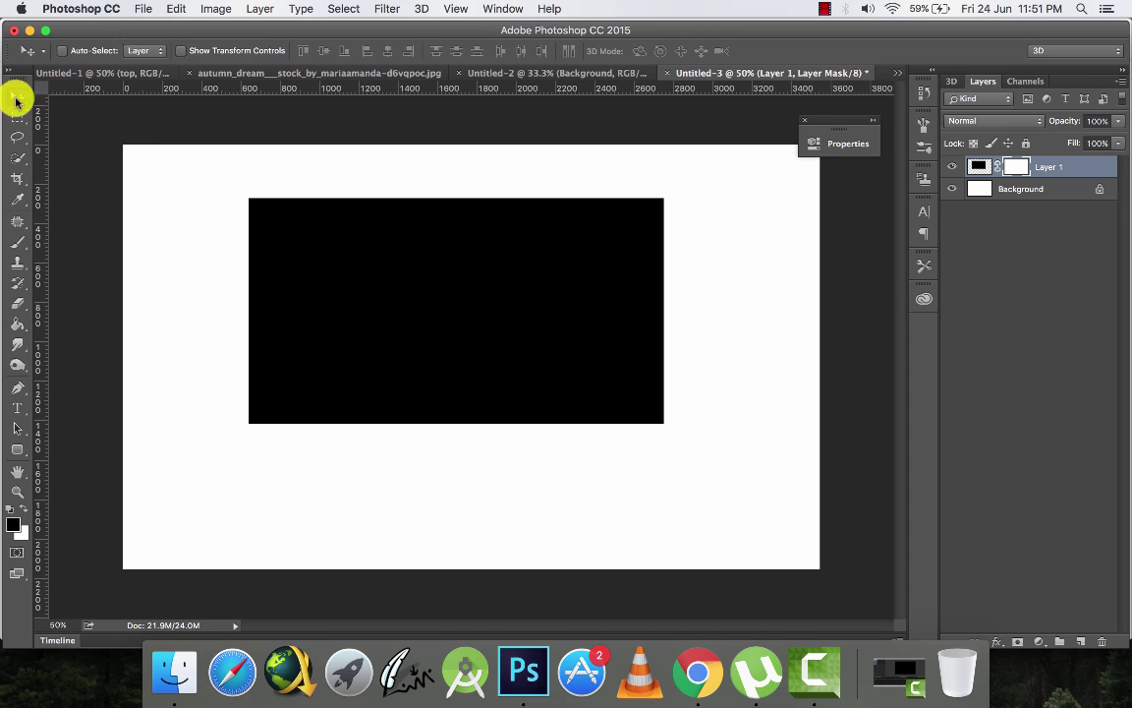
Step: Hide a round spot in the upper-left part of the black rectangle by painting black on Layer 1's mask with a 300 px brush
{"action": "left_click", "coordinate": [20, 242]}
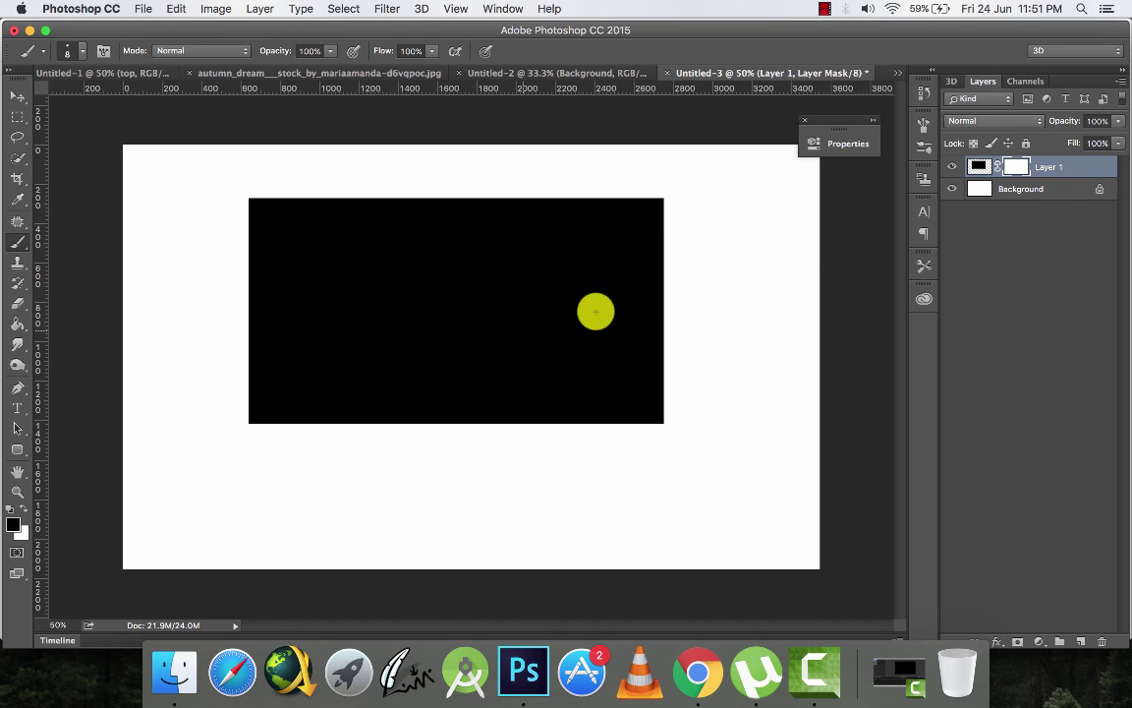
{"action": "left_click", "coordinate": [979, 167]}
{"action": "left_click", "coordinate": [12, 536]}
{"action": "left_click_drag", "start_coordinate": [838, 127], "coordinate": [968, 61]}
{"action": "left_click", "coordinate": [999, 108]}
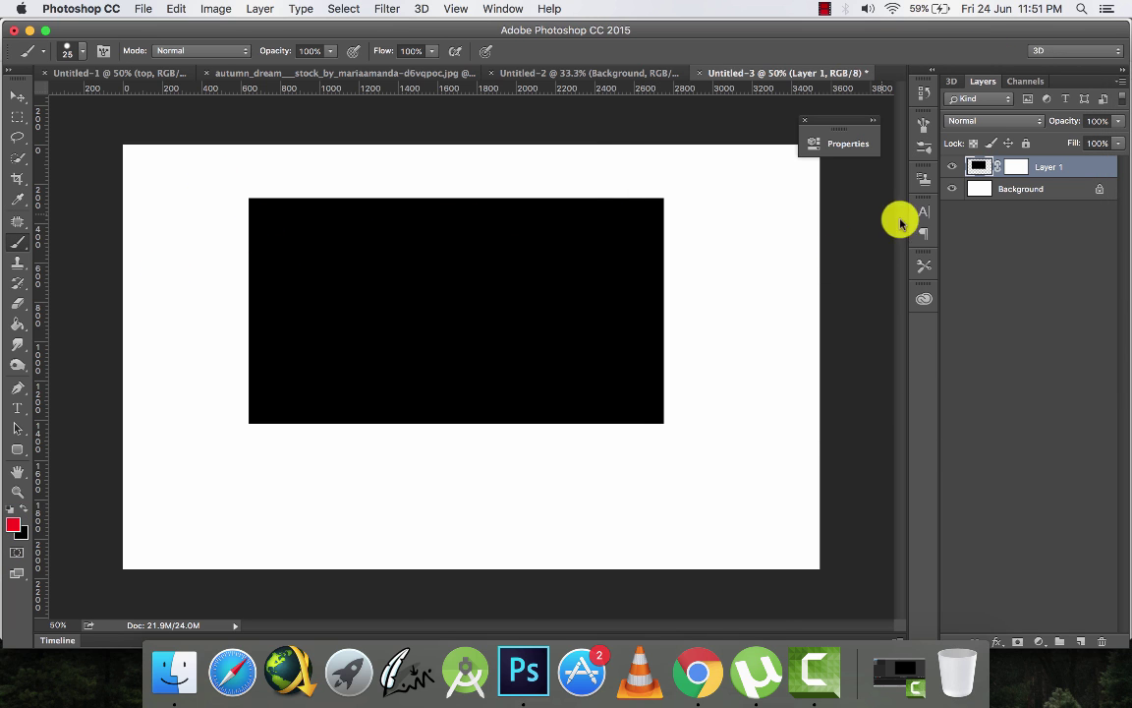
{"action": "left_click", "coordinate": [1019, 169]}
{"action": "key", "text": "bracketright"}
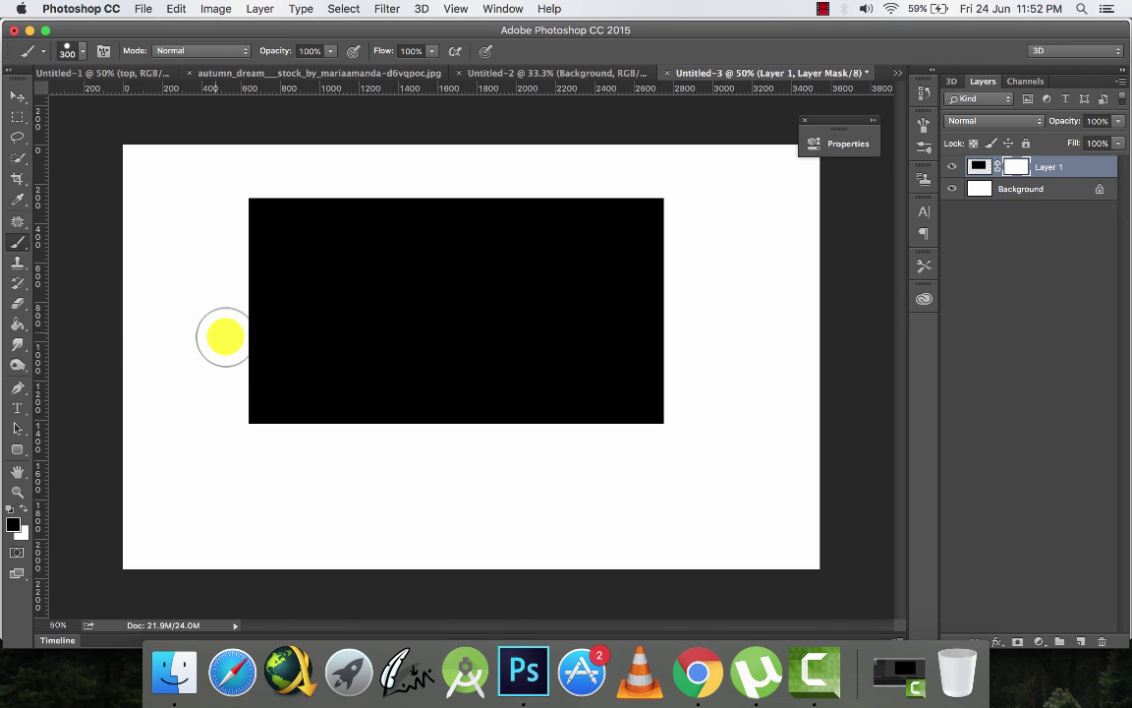
{"action": "left_click", "coordinate": [328, 285]}
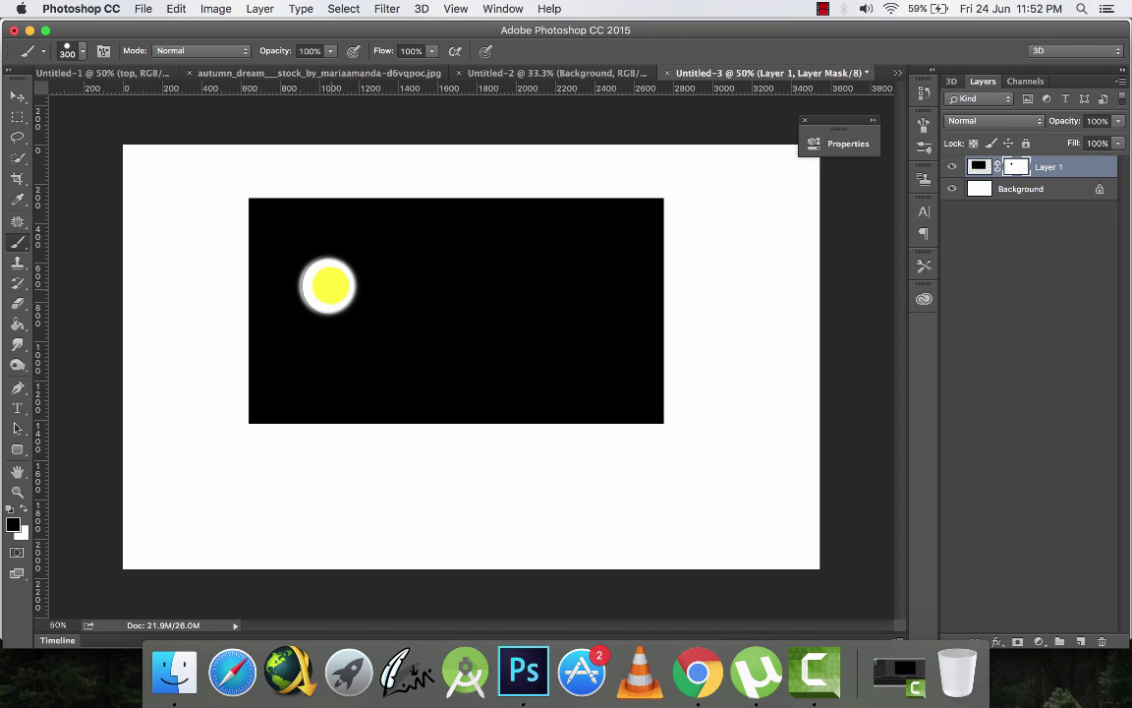
Step: Restore the hidden spot of the rectangle by painting white on Layer 1's mask, and activate the Move tool
{"action": "left_click", "coordinate": [25, 508]}
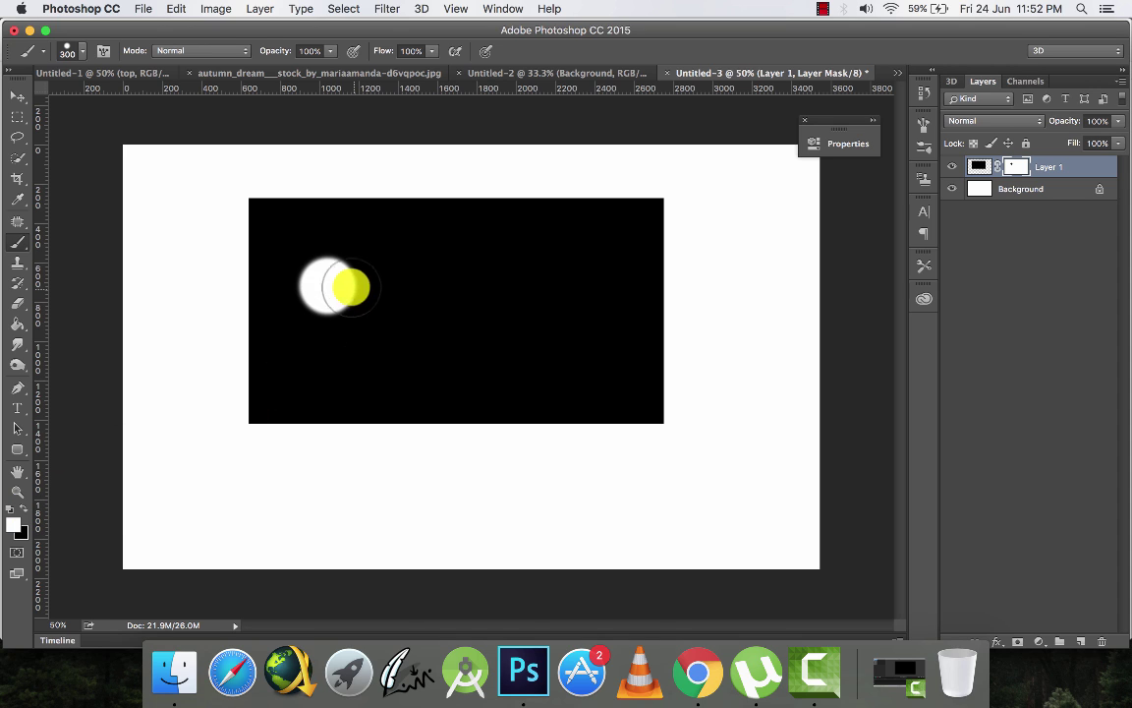
{"action": "left_click_drag", "start_coordinate": [332, 284], "coordinate": [317, 265]}
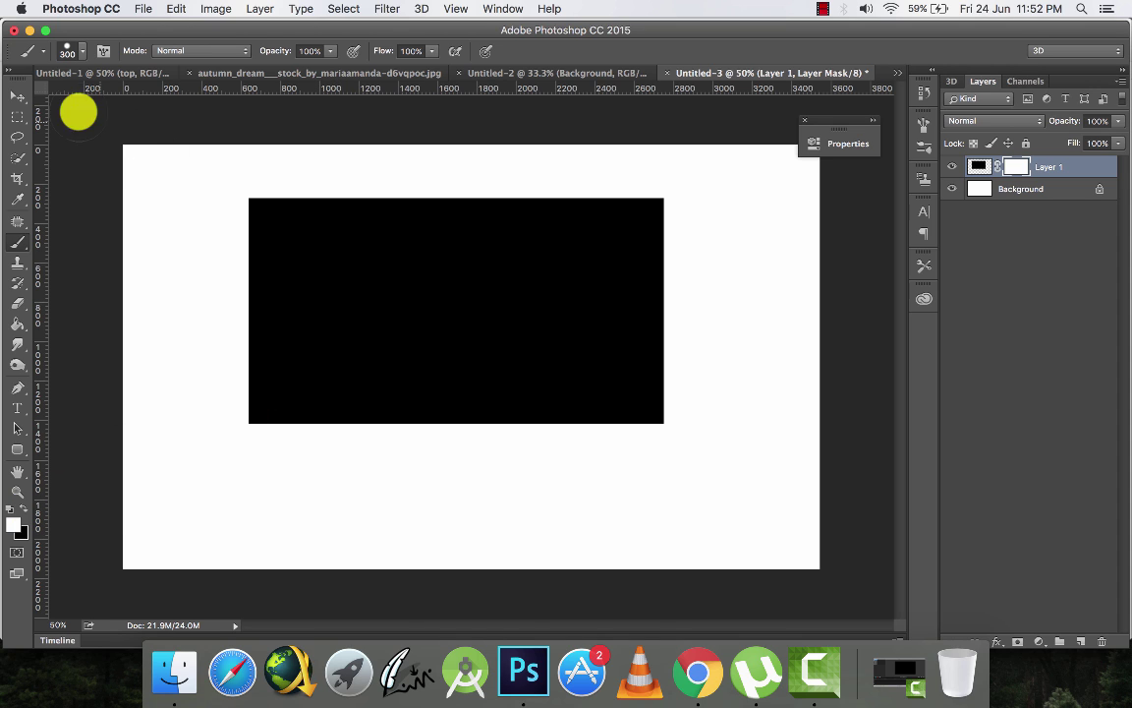
{"action": "left_click", "coordinate": [20, 96]}
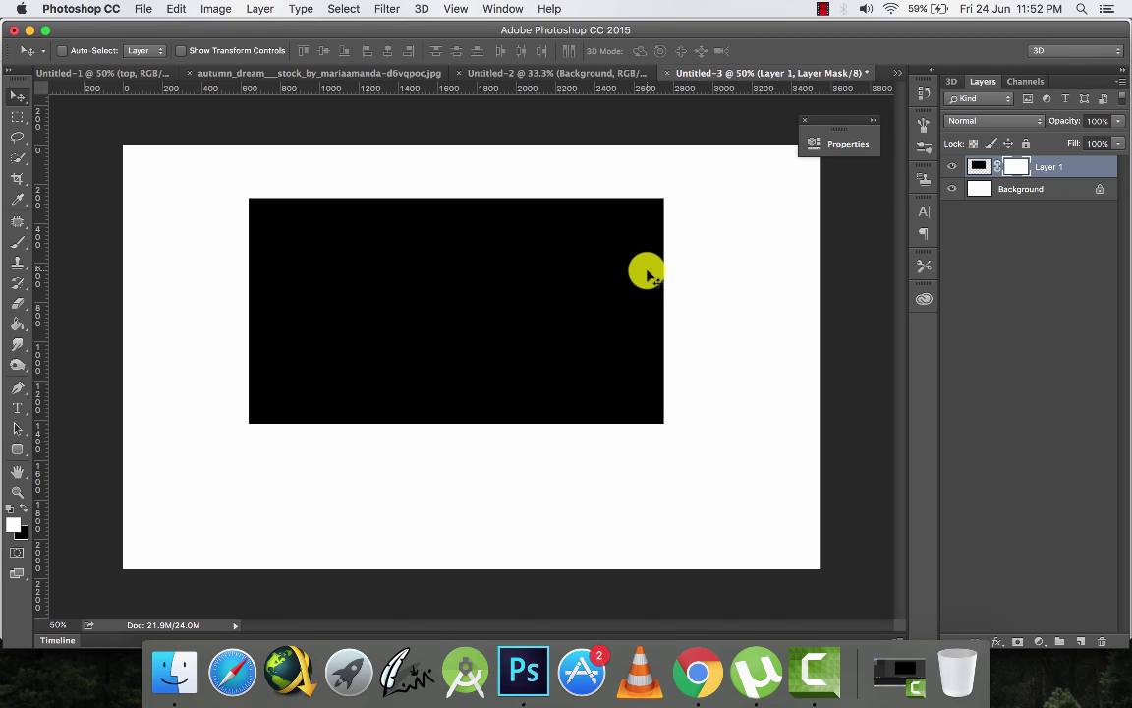
{"action": "left_click", "coordinate": [16, 117]}
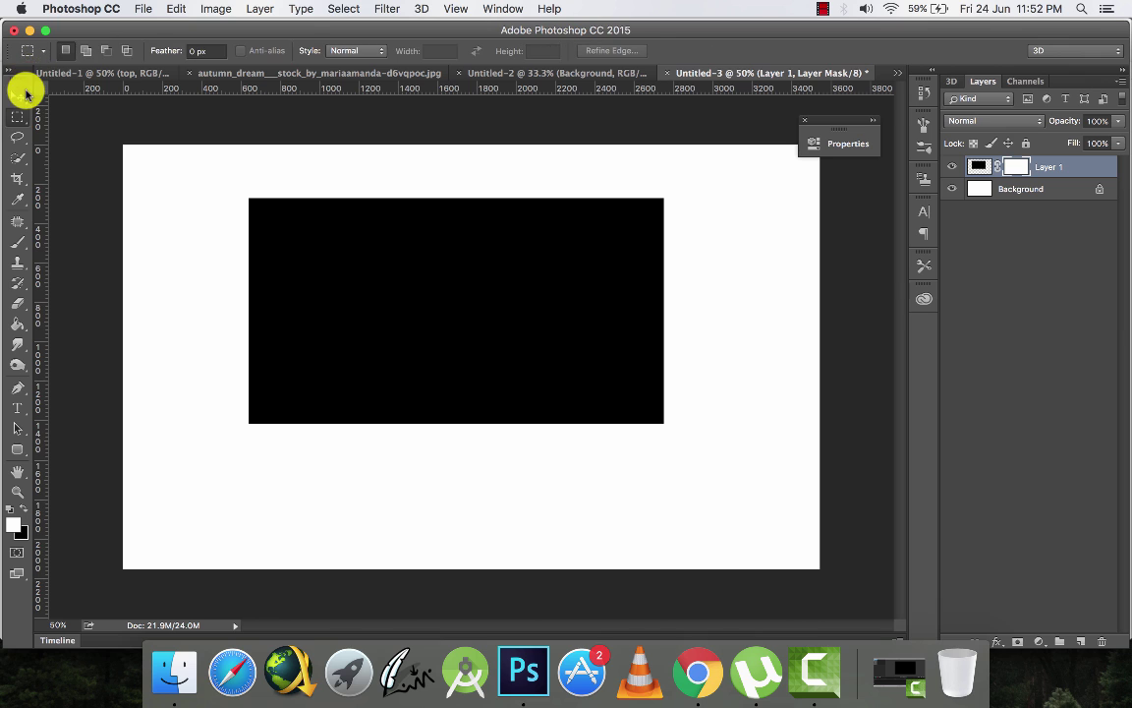
{"action": "left_click", "coordinate": [19, 96]}
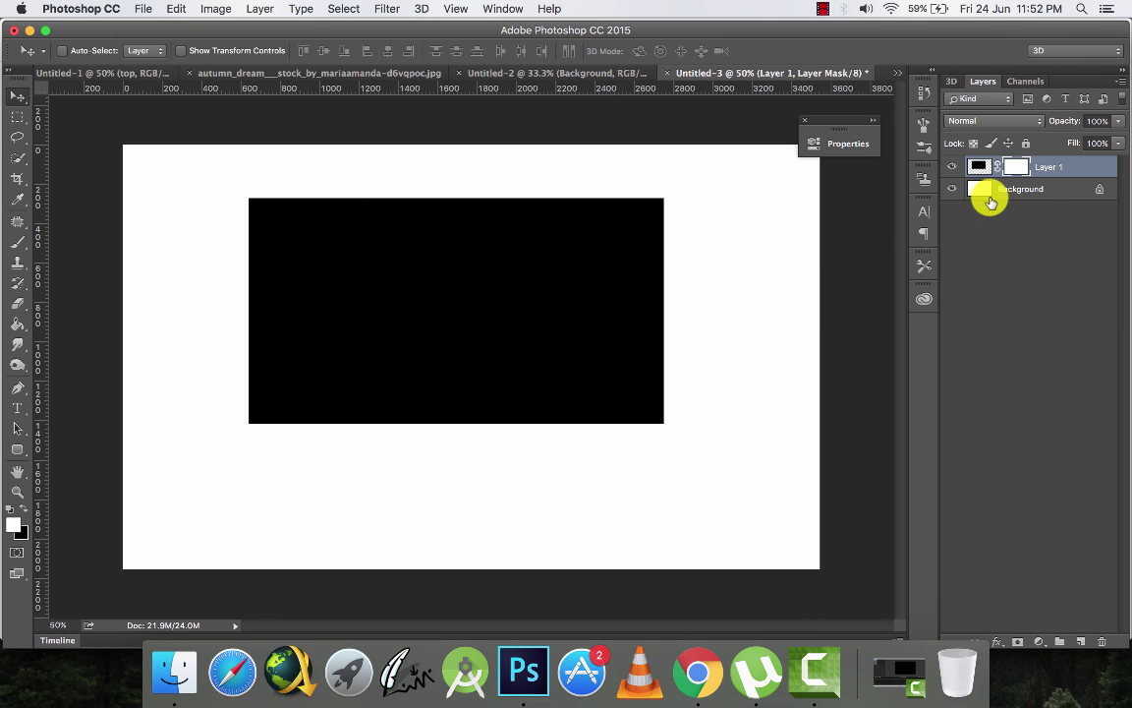
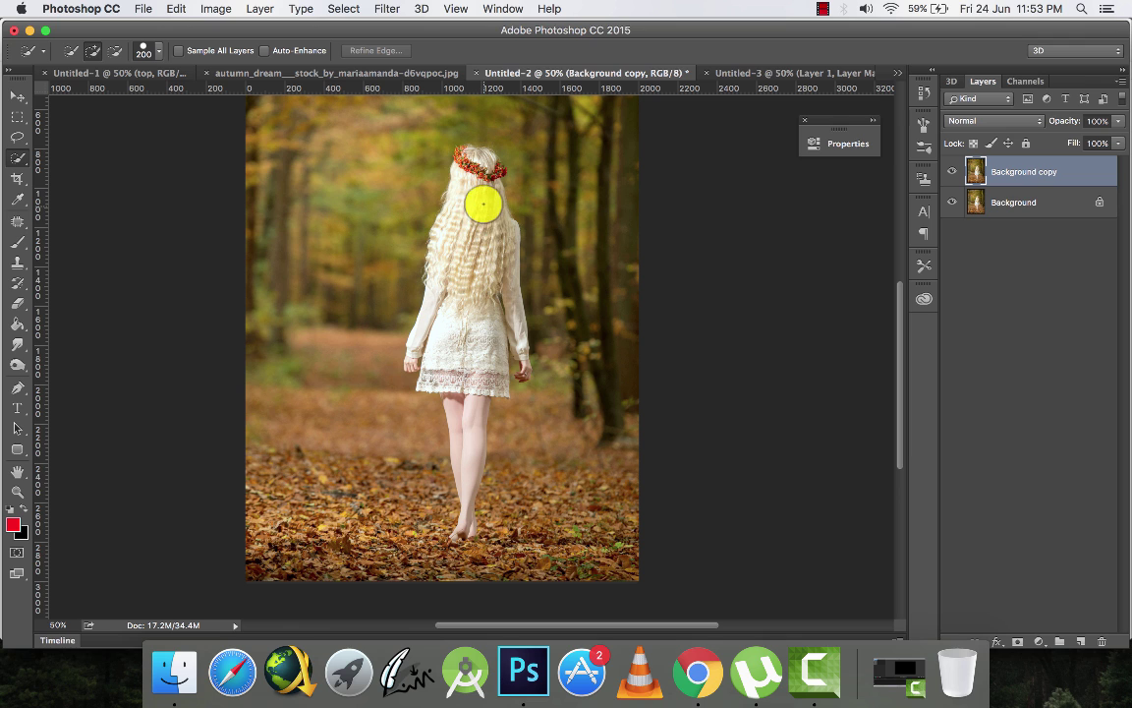
Step: Select the woman on Background copy with Quick Selection, adding her right cuff and hand with a brush size of 40
{"action": "mouse_move", "coordinate": [479, 207]}
{"action": "left_mouse_down"}
{"action": "mouse_move", "coordinate": [464, 314]}
{"action": "mouse_move", "coordinate": [461, 508]}
{"action": "left_mouse_up"}
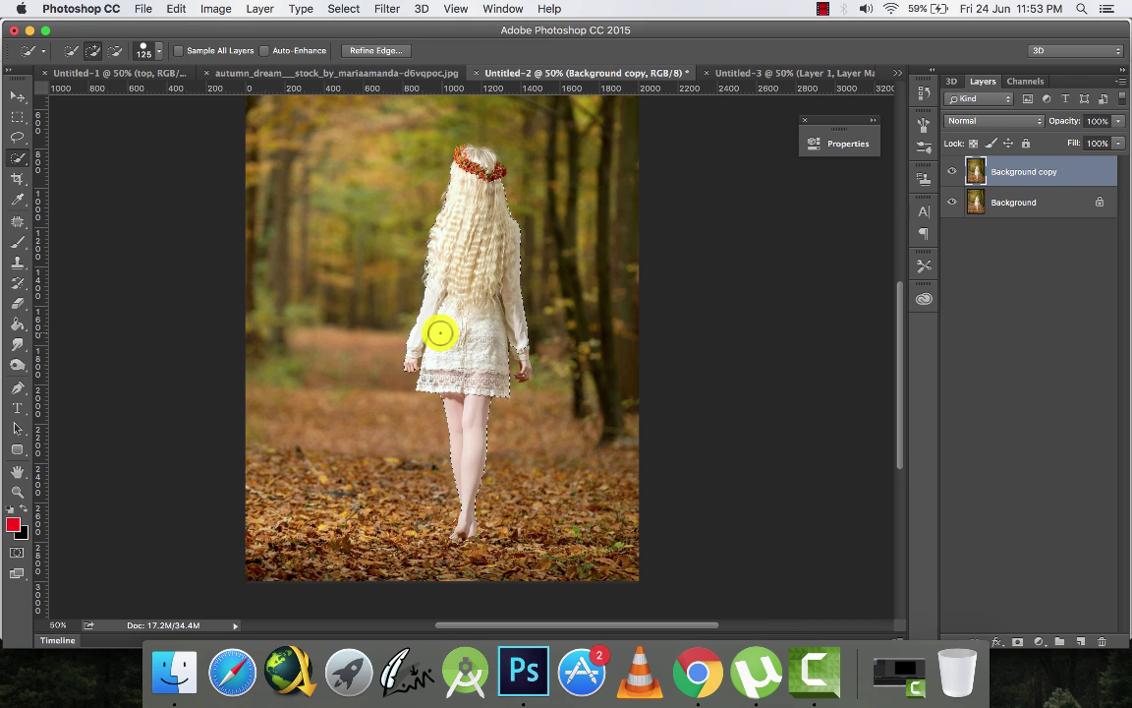
{"action": "key", "text": "z"}
{"action": "left_click_drag", "start_coordinate": [451, 341], "coordinate": [500, 309]}
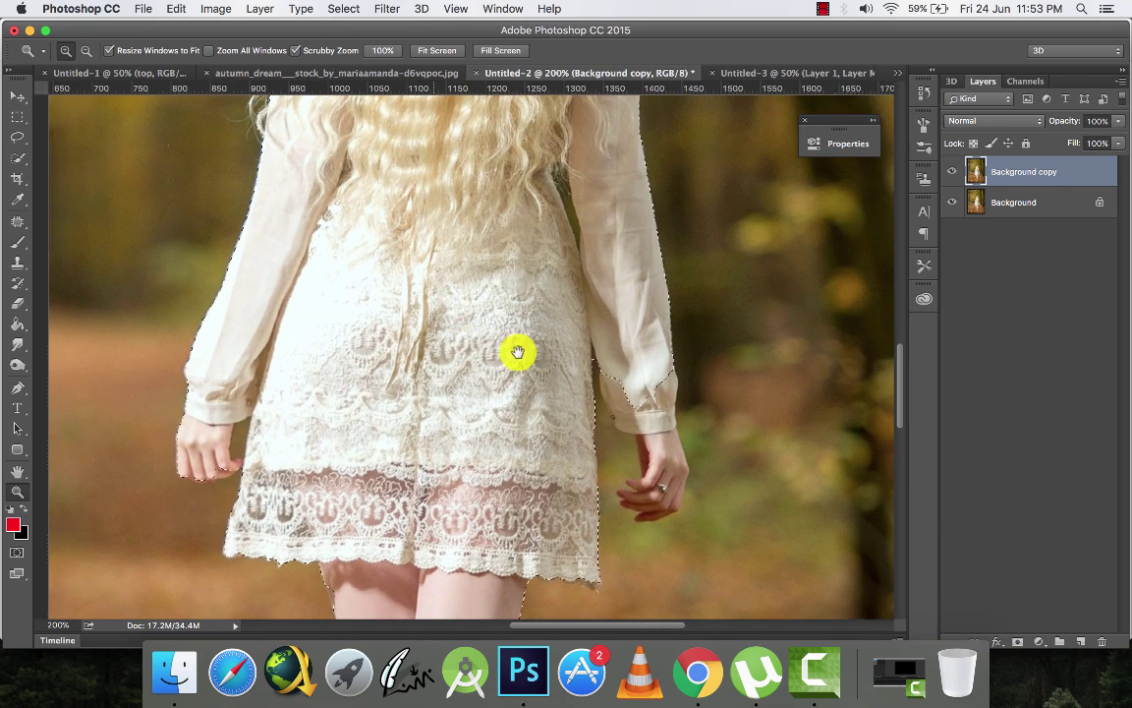
{"action": "key", "text": "w"}
{"action": "key", "text": "bracketleft"}
{"action": "key", "text": "bracketleft"}
{"action": "key", "text": "bracketleft"}
{"action": "key", "text": "bracketleft"}
{"action": "key", "text": "bracketleft"}
{"action": "key", "text": "bracketleft"}
{"action": "key", "text": "bracketleft"}
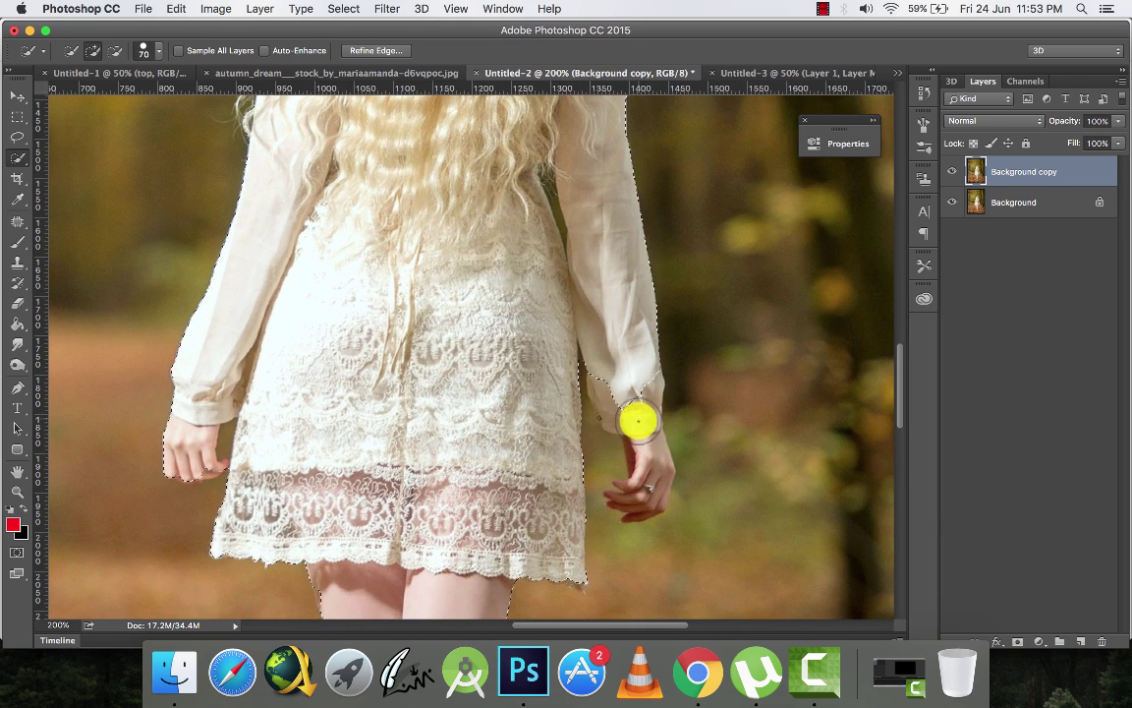
{"action": "left_click", "coordinate": [640, 422]}
{"action": "left_click_drag", "start_coordinate": [643, 460], "coordinate": [639, 488]}
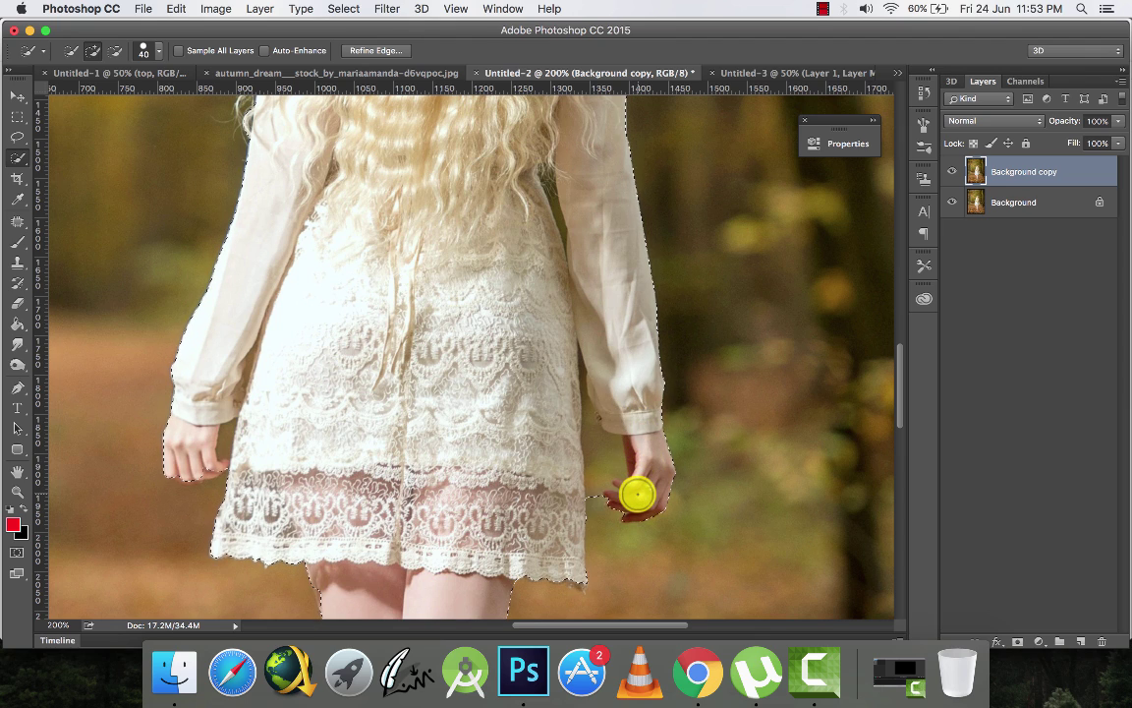
Step: Add the red berry wreath around the woman's head to the selection
{"action": "left_click_drag", "start_coordinate": [568, 165], "coordinate": [571, 404]}
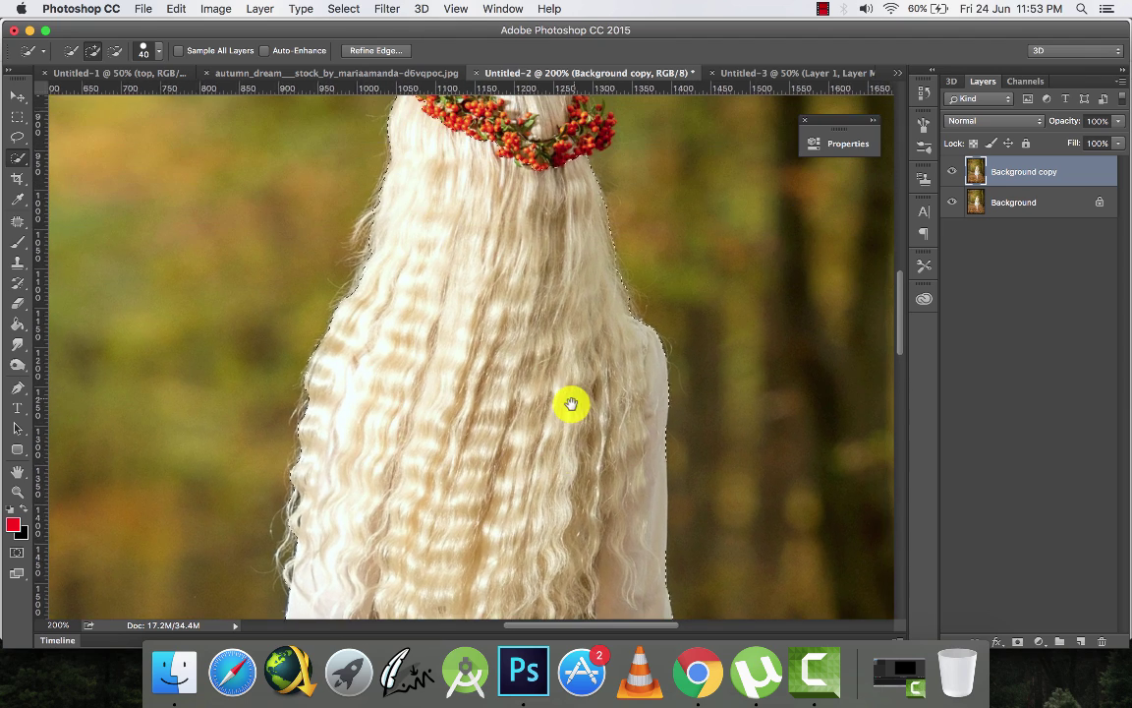
{"action": "left_click_drag", "start_coordinate": [528, 243], "coordinate": [498, 317]}
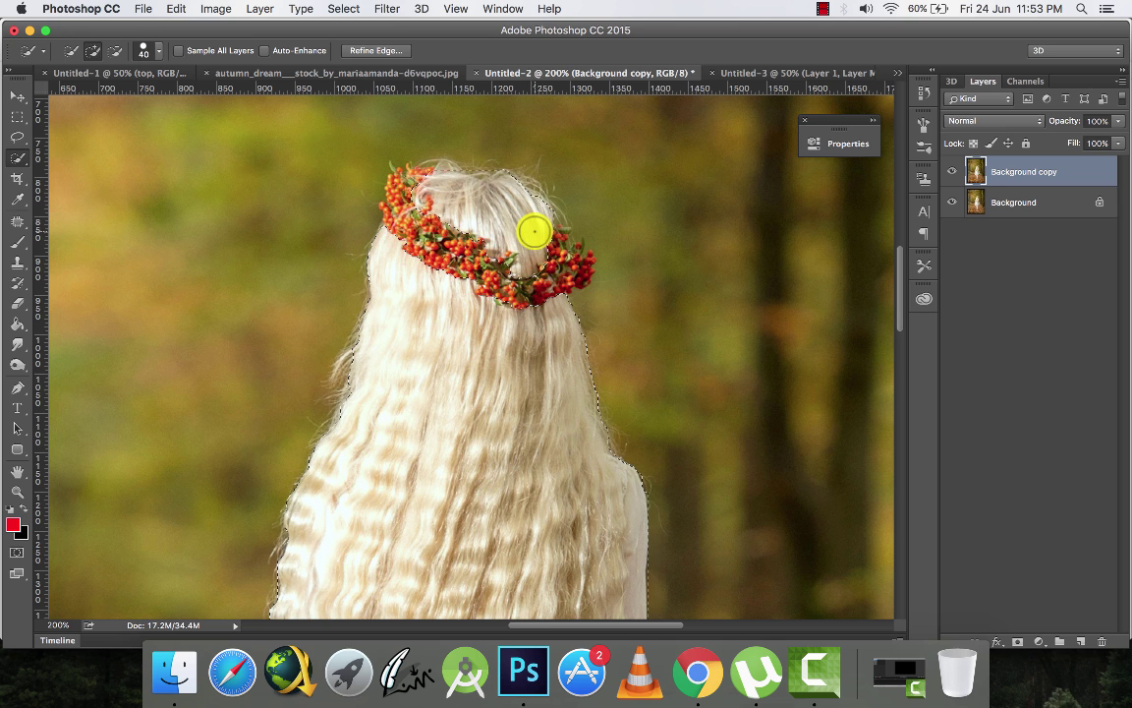
{"action": "mouse_move", "coordinate": [533, 231]}
{"action": "left_mouse_down"}
{"action": "mouse_move", "coordinate": [556, 267]}
{"action": "mouse_move", "coordinate": [573, 266]}
{"action": "mouse_move", "coordinate": [568, 239]}
{"action": "mouse_move", "coordinate": [589, 266]}
{"action": "mouse_move", "coordinate": [532, 274]}
{"action": "mouse_move", "coordinate": [442, 252]}
{"action": "left_mouse_up"}
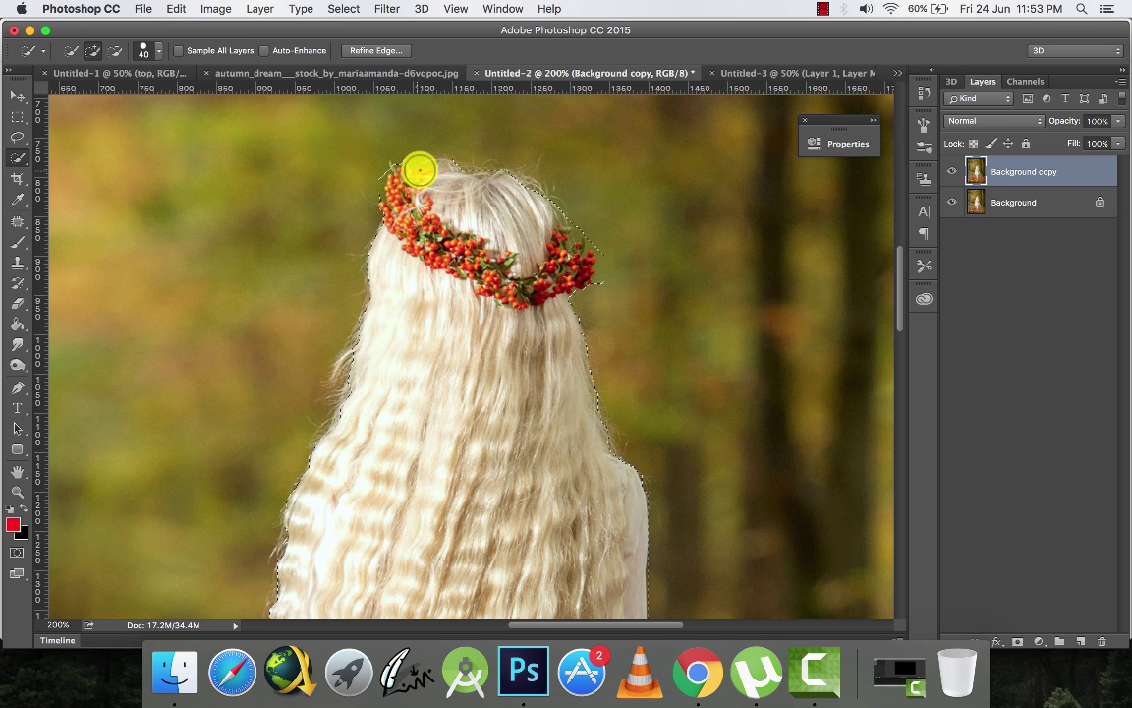
Step: Copy the selected woman to a new layer and hide the Background copy and Background layers
{"action": "scroll", "coordinate": [468, 252], "scroll_direction": "down", "scroll_amount": 5}
{"action": "key", "text": "z"}
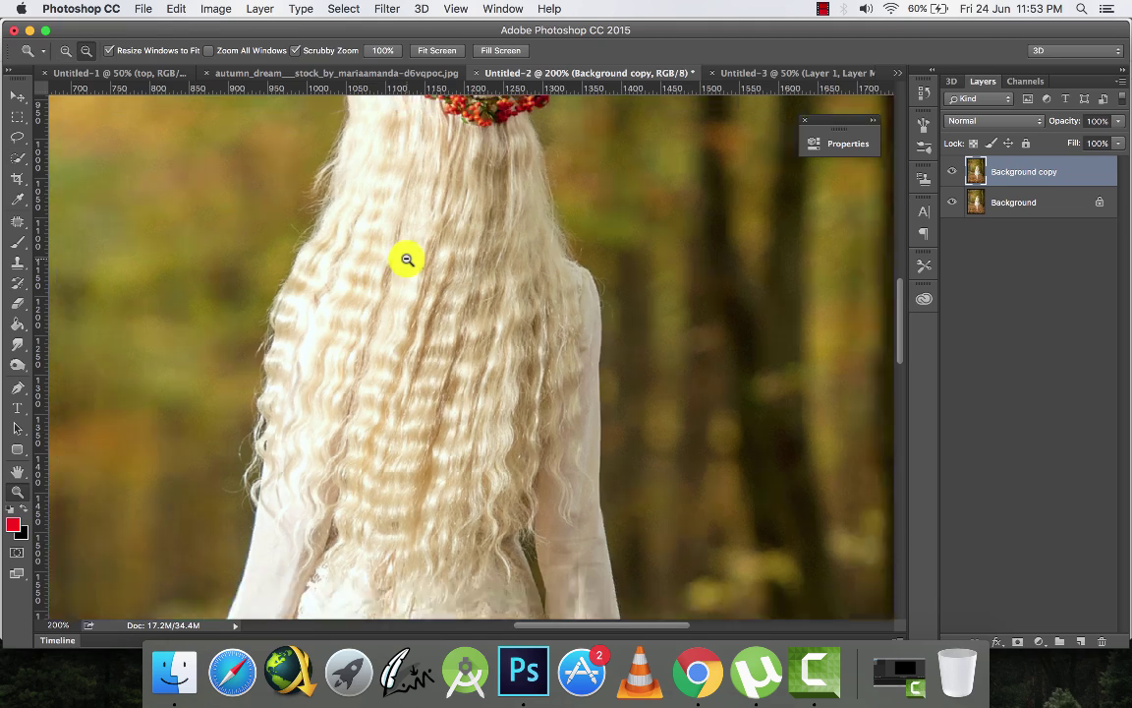
{"action": "left_click", "coordinate": [403, 257], "text": "alt"}
{"action": "left_click", "coordinate": [413, 293]}
{"action": "key", "text": "w"}
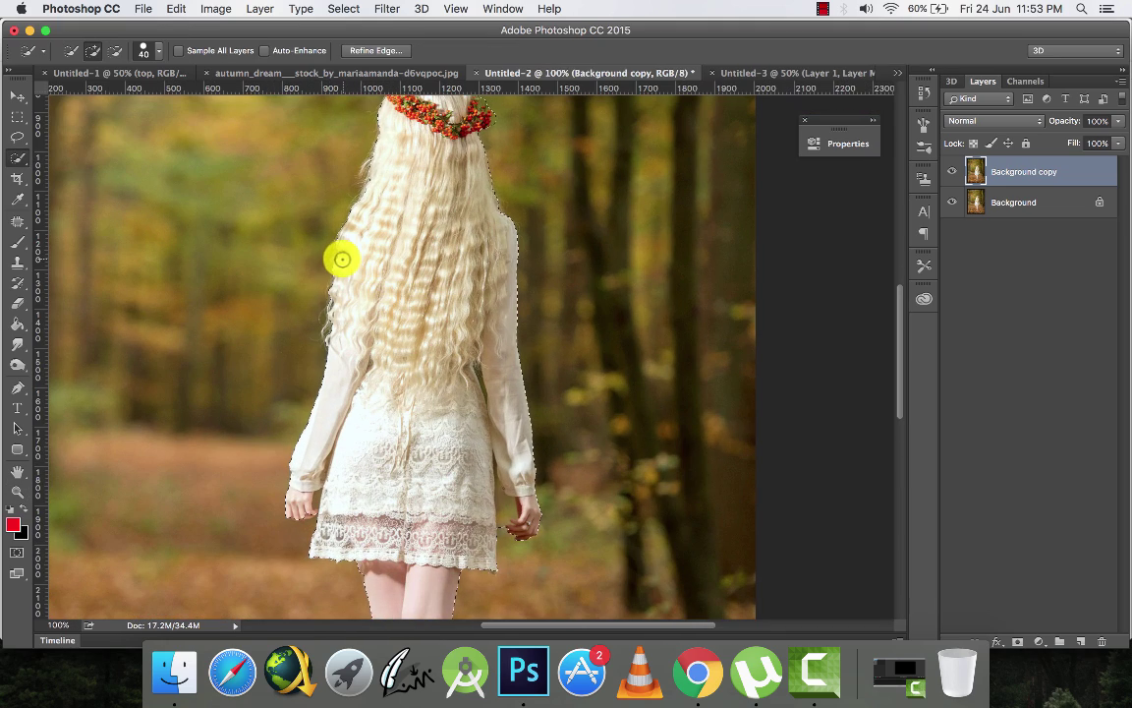
{"action": "key", "text": "z"}
{"action": "left_click", "coordinate": [403, 289], "text": "alt"}
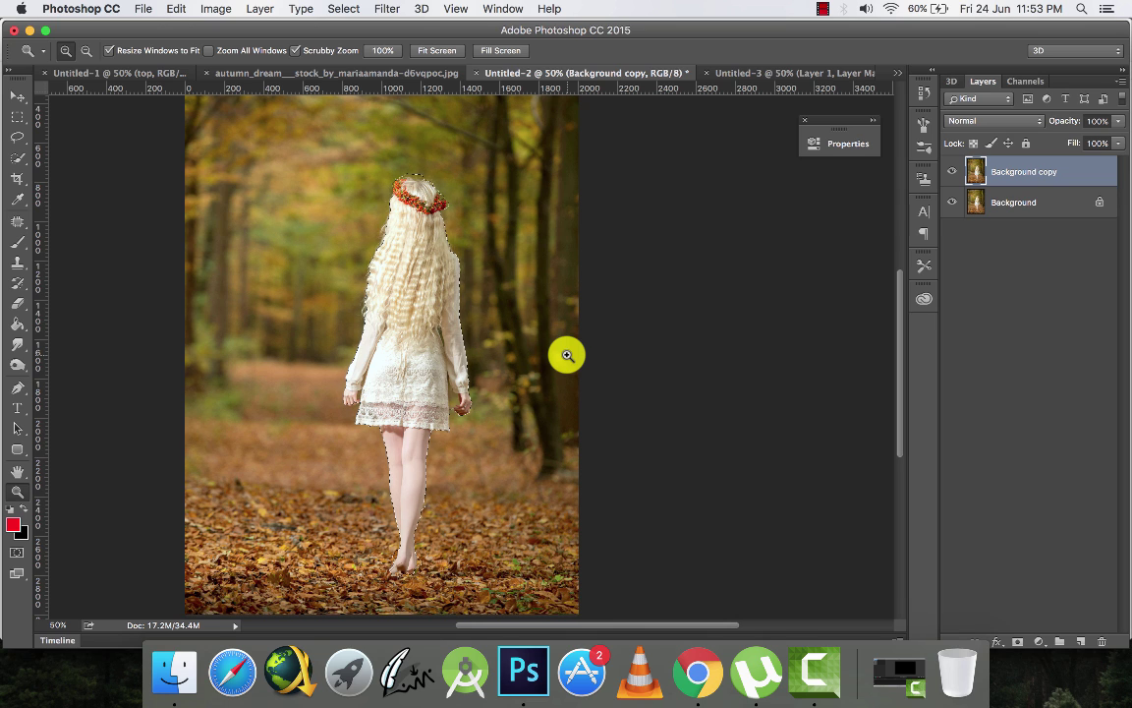
{"action": "key", "text": "super+j"}
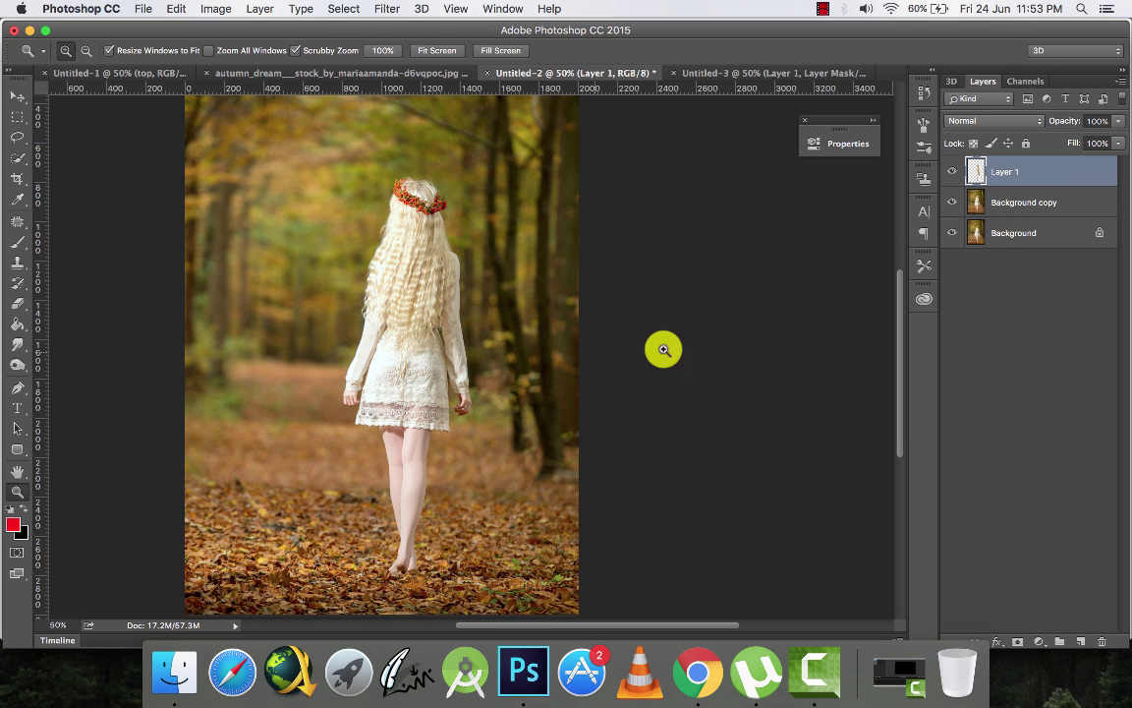
{"action": "left_click", "coordinate": [953, 205]}
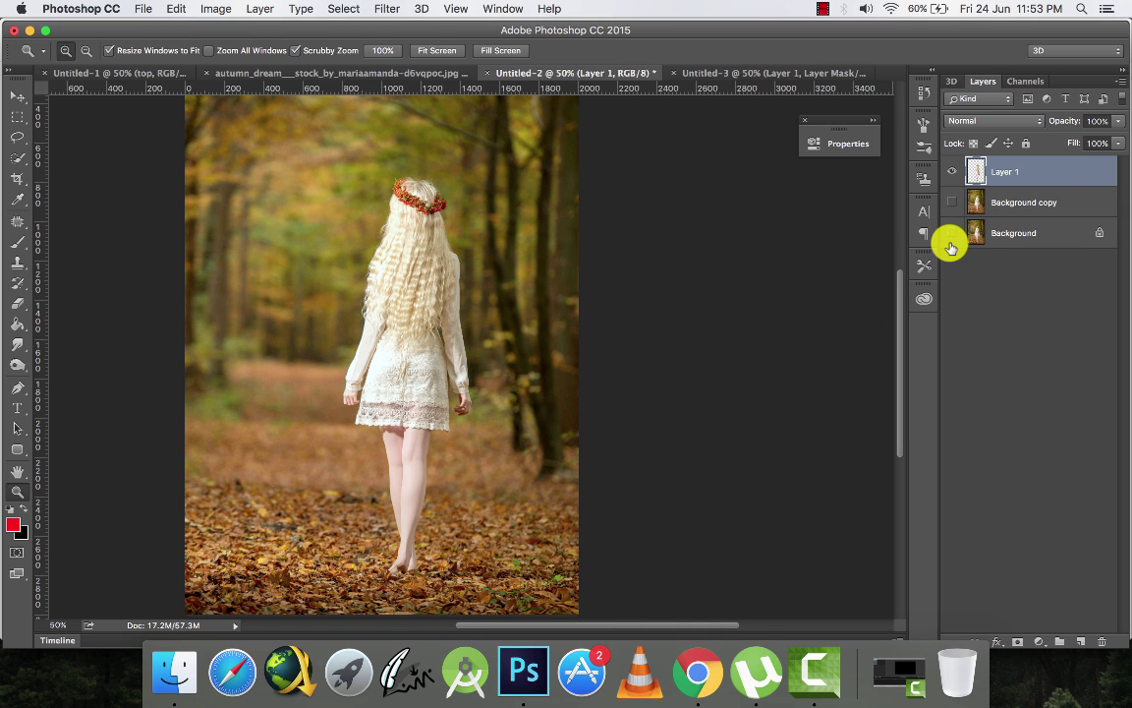
{"action": "left_click", "coordinate": [951, 236]}
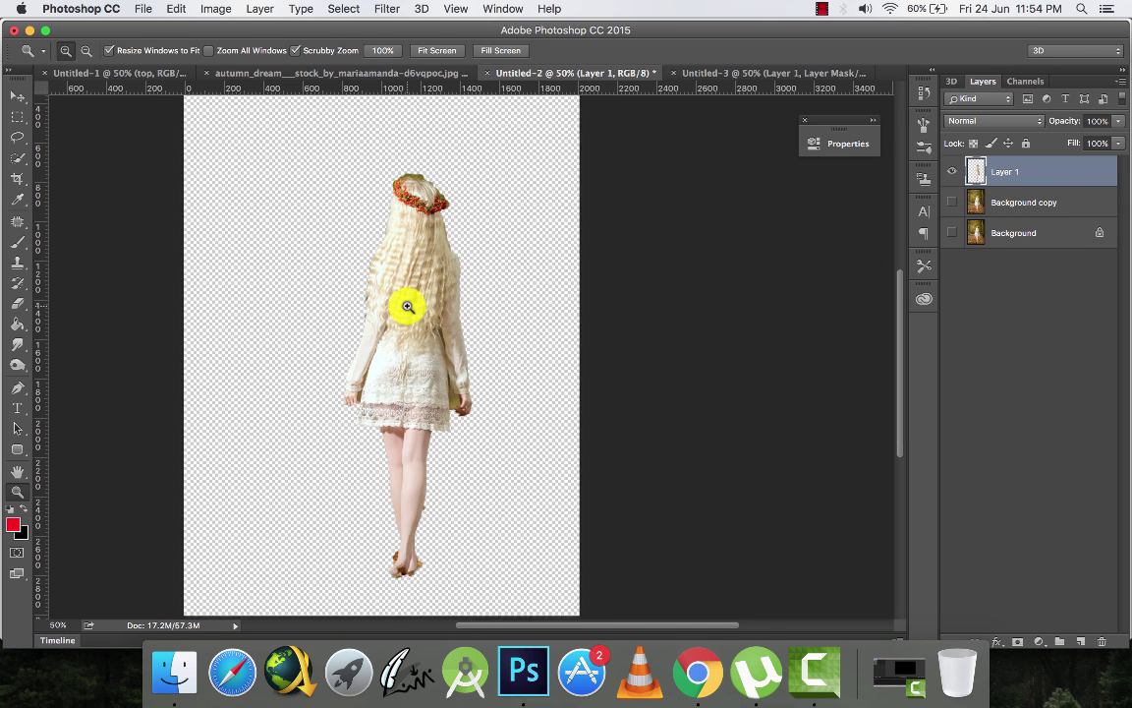
Step: Load the cut-out woman's outline on Layer 1 as a selection and open Refine Edge for it
{"action": "left_click", "coordinate": [402, 305]}
{"action": "left_click", "coordinate": [454, 283], "text": "alt"}
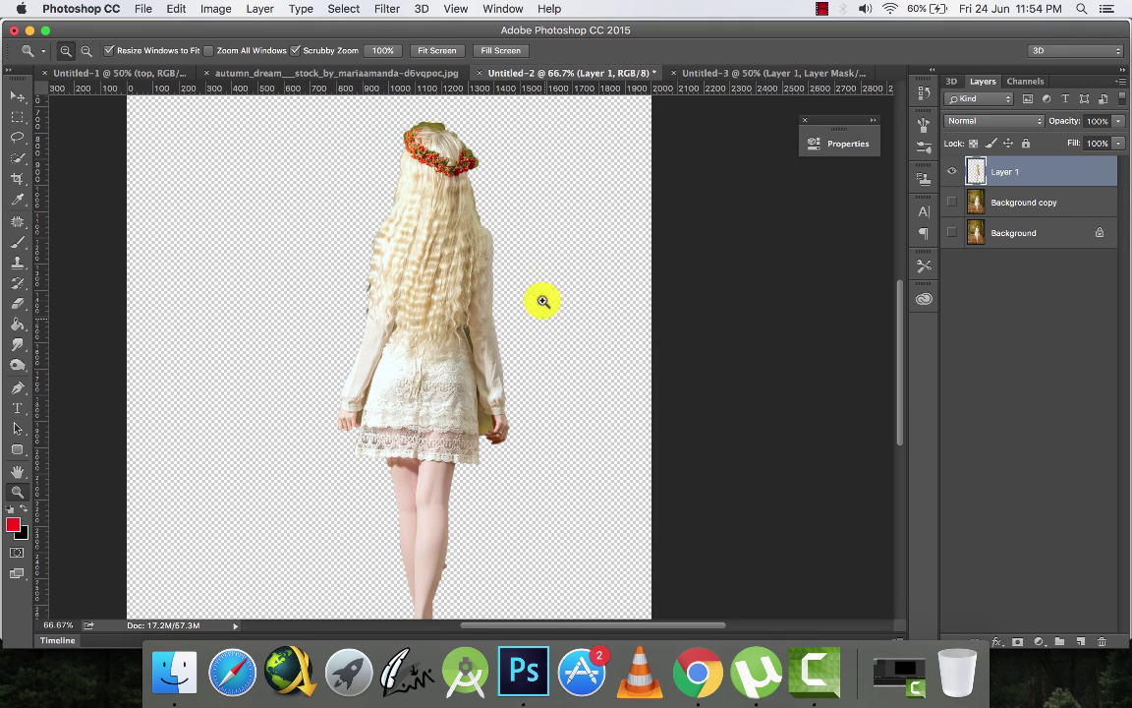
{"action": "left_click", "coordinate": [16, 96]}
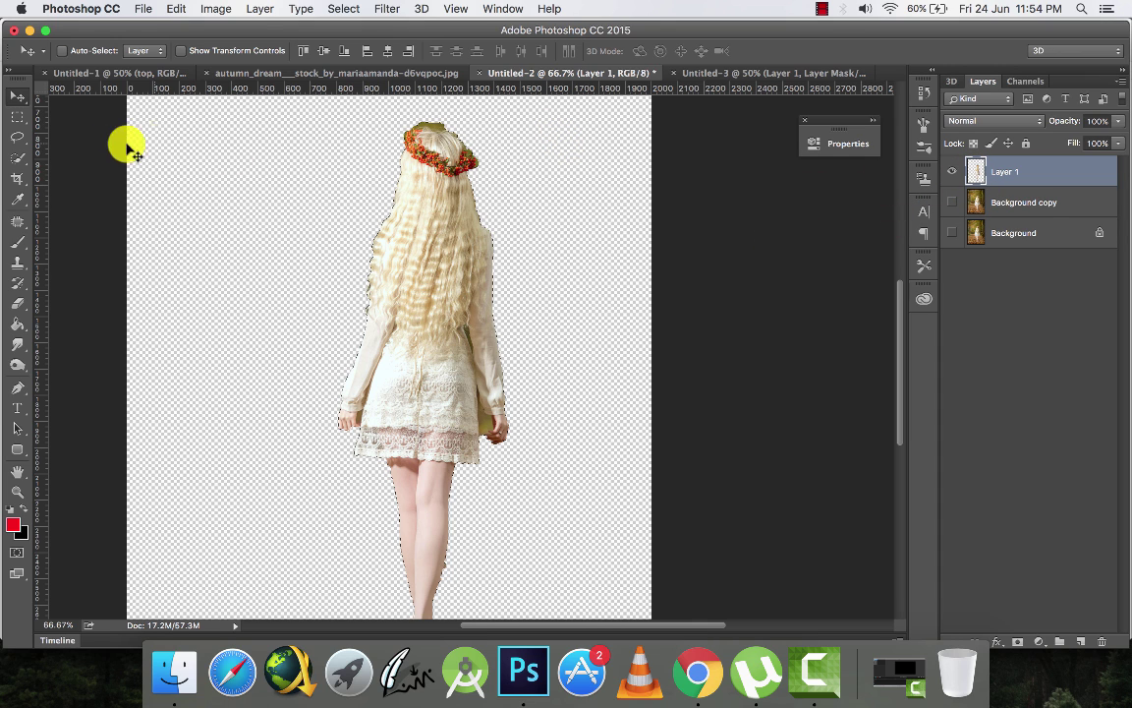
{"action": "left_click", "coordinate": [20, 157]}
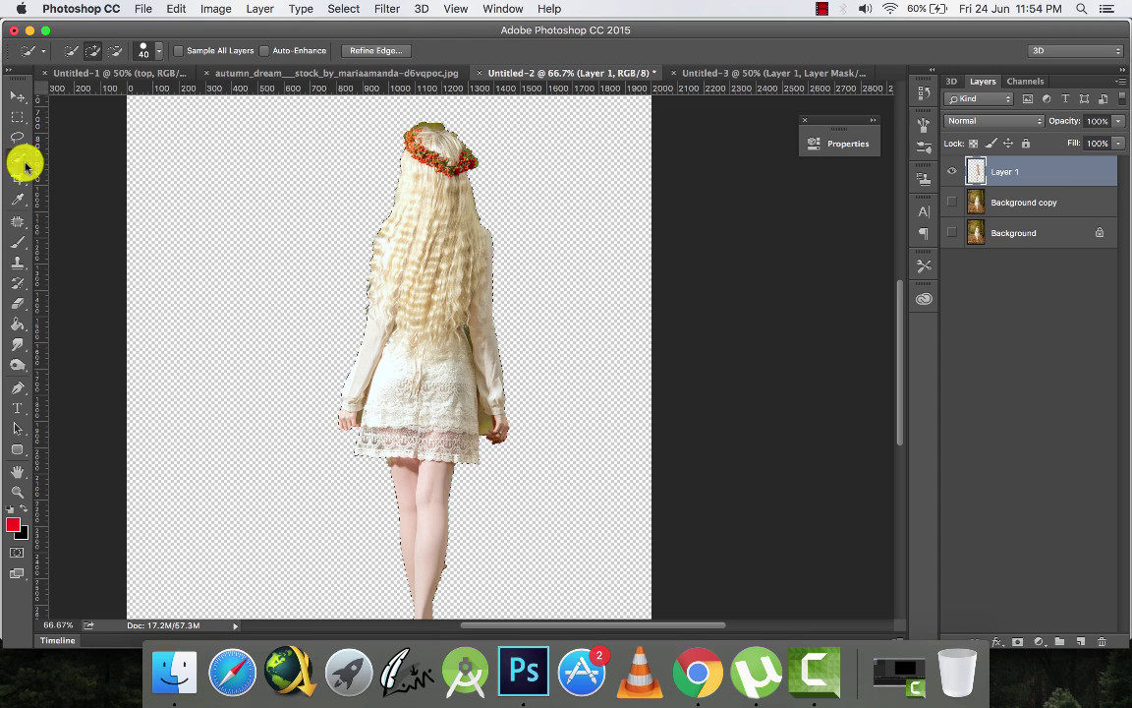
{"action": "left_click", "coordinate": [381, 52]}
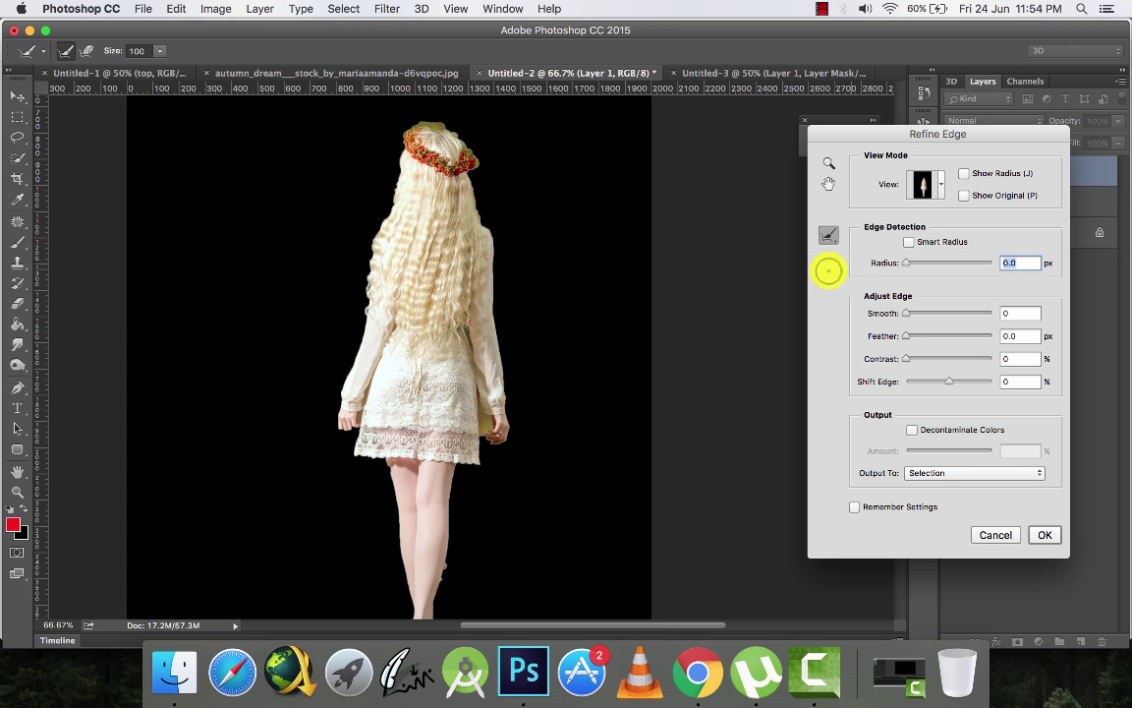
Step: Brush over the edges around the wreath and the left side of the hair, with the Refine Radius brush size set to 175
{"action": "left_click_drag", "start_coordinate": [433, 148], "coordinate": [498, 213]}
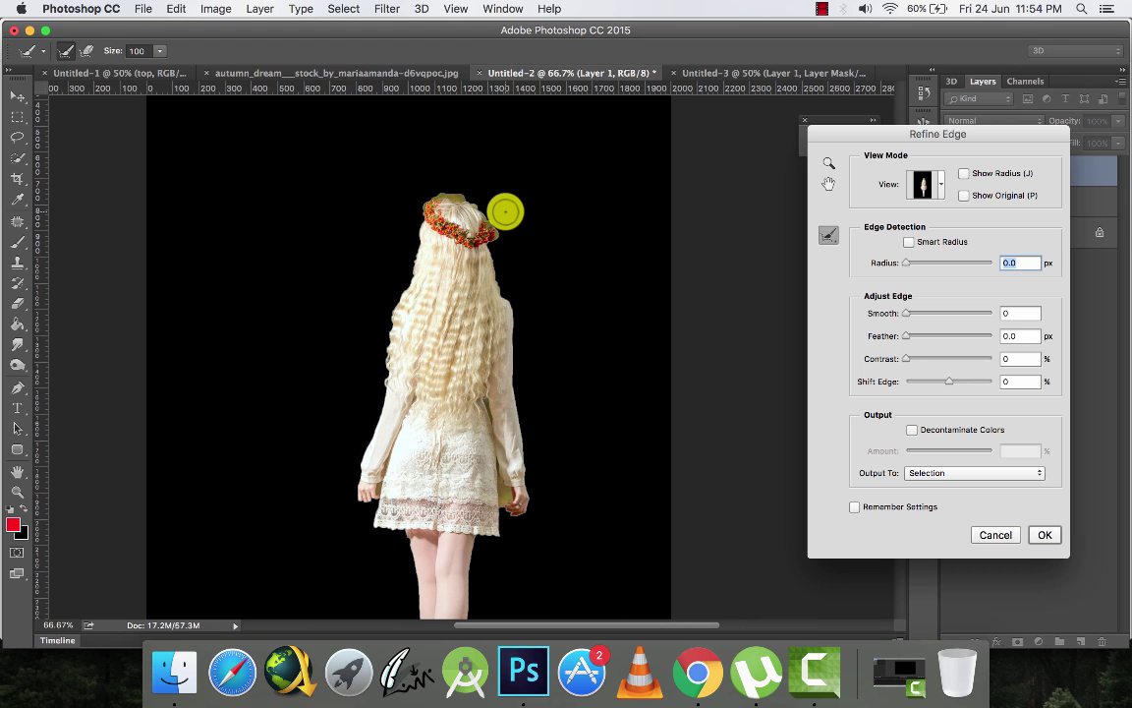
{"action": "mouse_move", "coordinate": [505, 212]}
{"action": "left_mouse_down"}
{"action": "mouse_move", "coordinate": [489, 232]}
{"action": "mouse_move", "coordinate": [450, 193]}
{"action": "mouse_move", "coordinate": [393, 172]}
{"action": "left_mouse_up"}
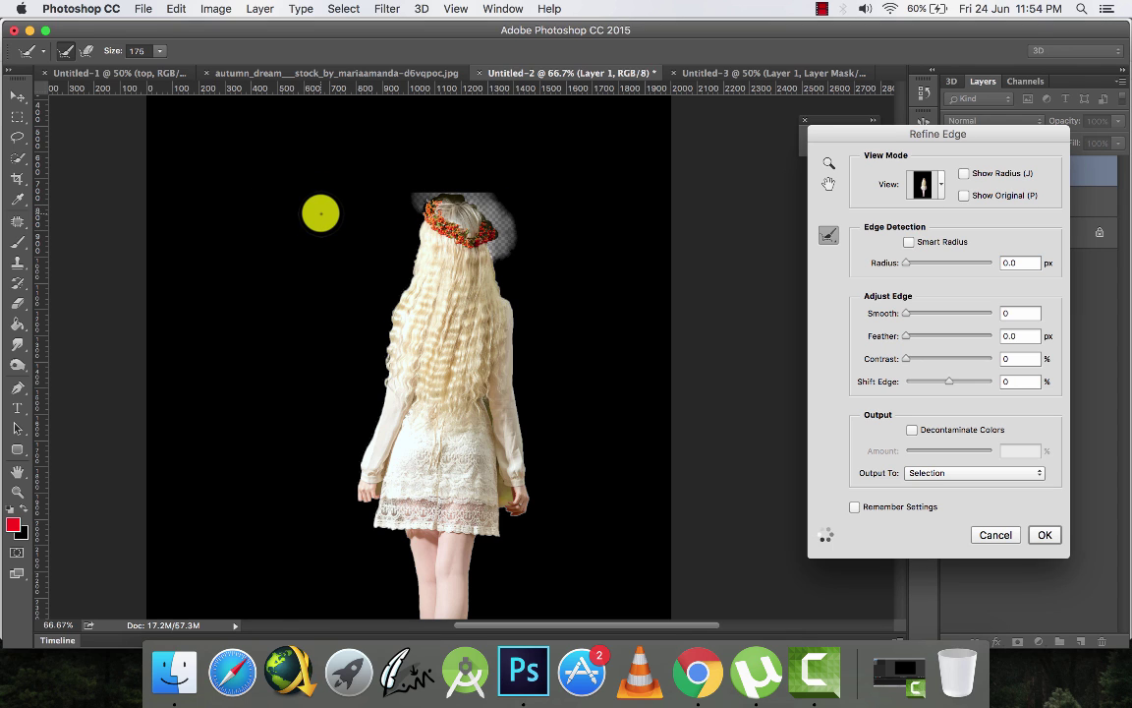
{"action": "mouse_move", "coordinate": [409, 249]}
{"action": "left_mouse_down"}
{"action": "mouse_move", "coordinate": [373, 349]}
{"action": "mouse_move", "coordinate": [360, 344]}
{"action": "left_mouse_up"}
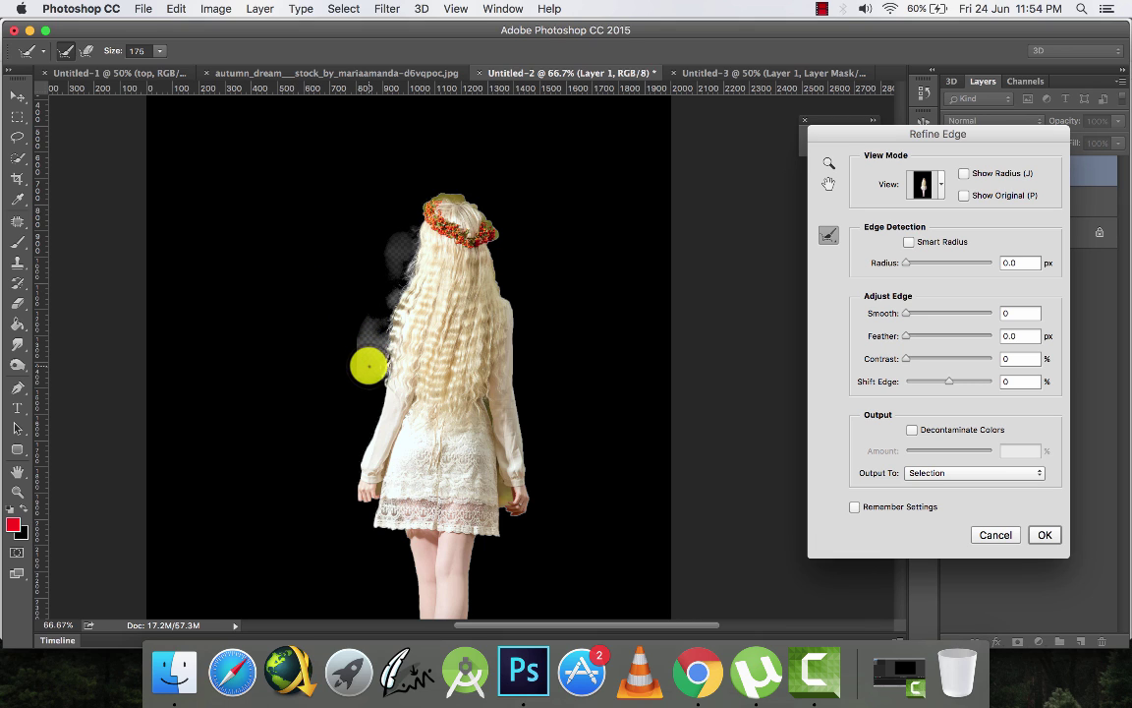
Step: Set the Refine Edge view mode to On Black for a close-up of the head and reactivate the Refine Radius tool
{"action": "key", "text": "z"}
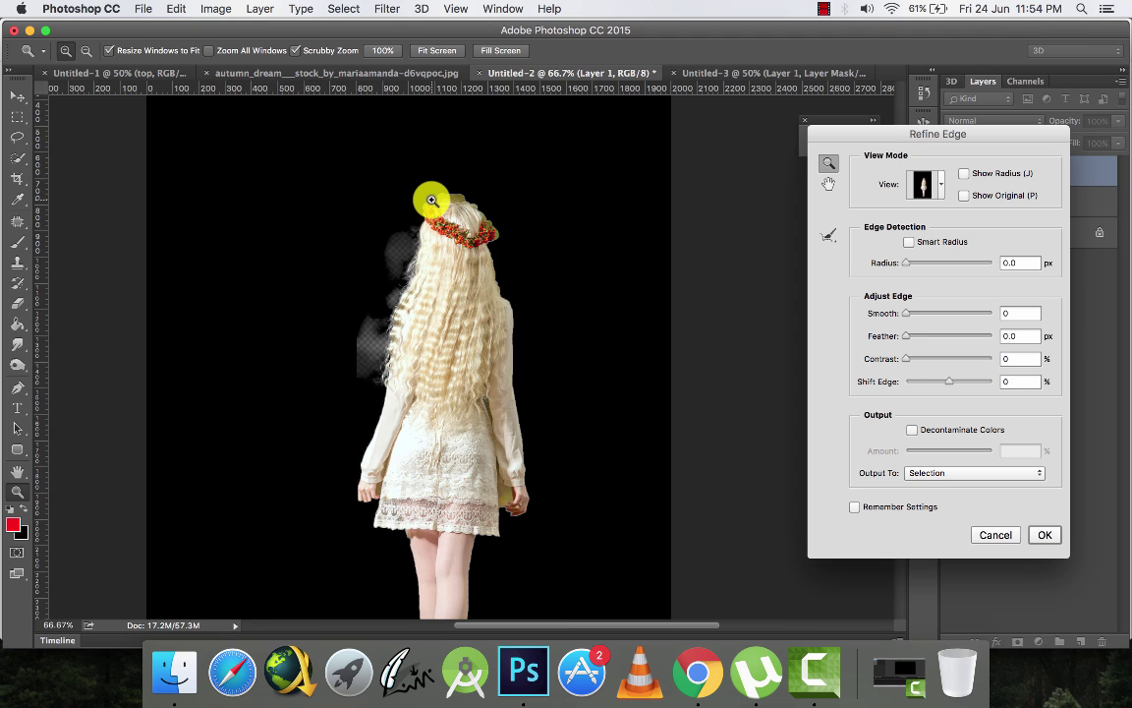
{"action": "left_click_drag", "start_coordinate": [430, 200], "coordinate": [419, 205]}
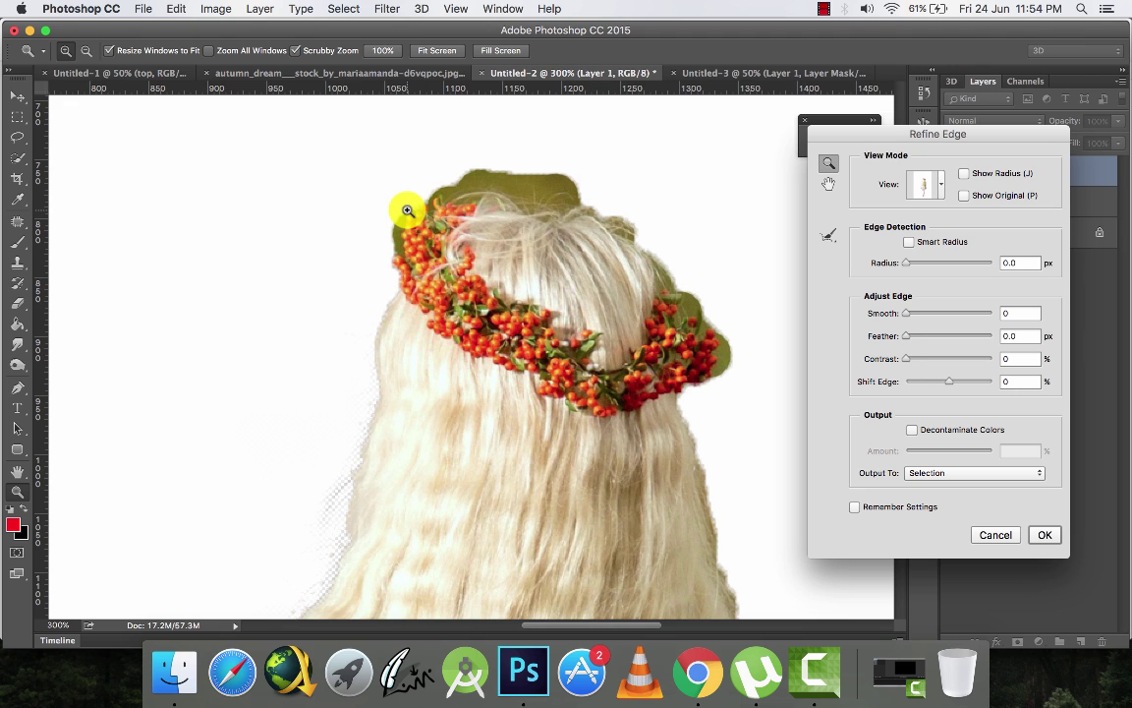
{"action": "left_click", "coordinate": [939, 184]}
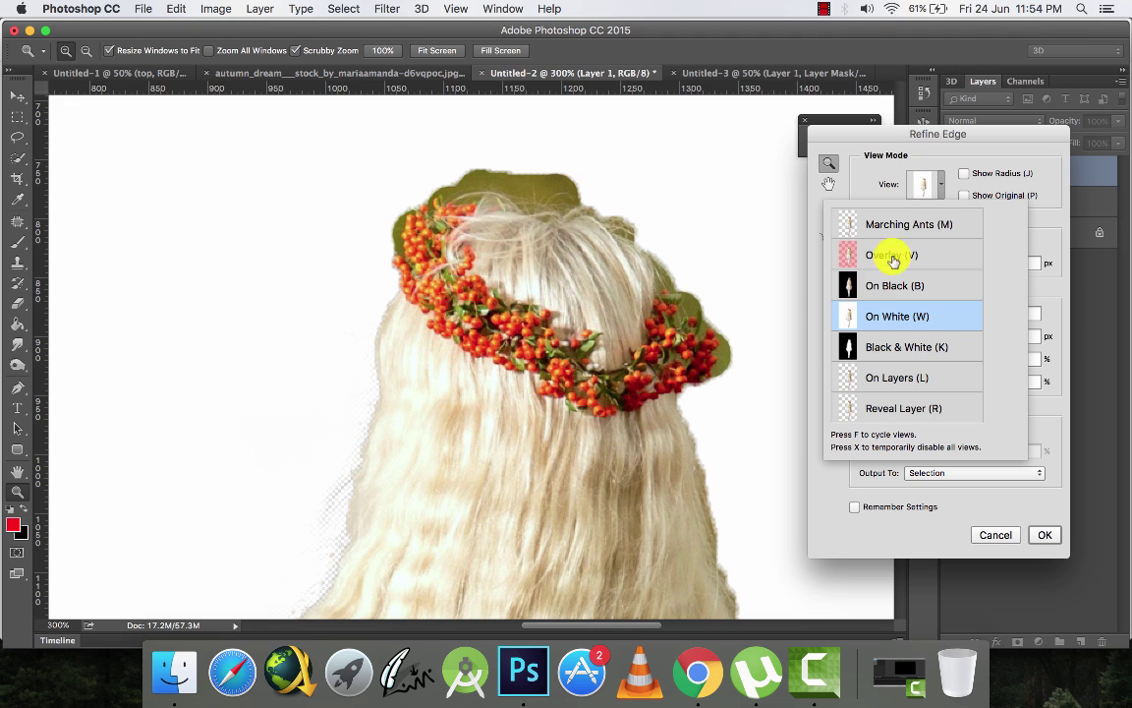
{"action": "left_click", "coordinate": [853, 285]}
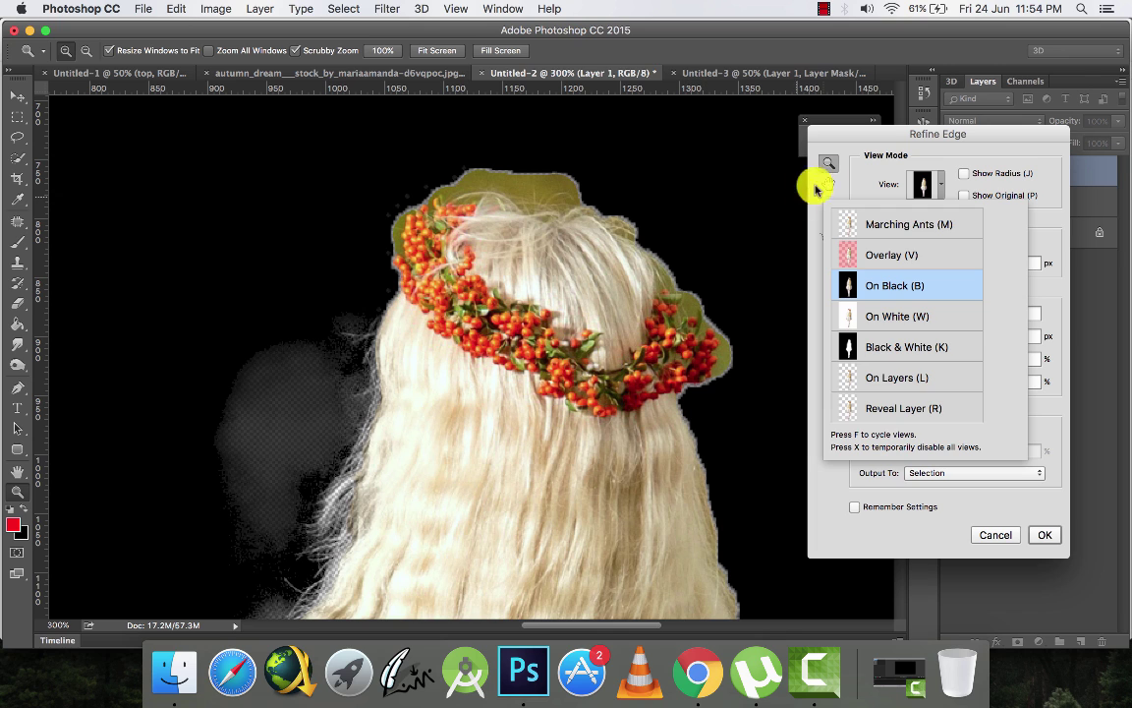
{"action": "left_click", "coordinate": [833, 170]}
{"action": "left_click", "coordinate": [826, 234]}
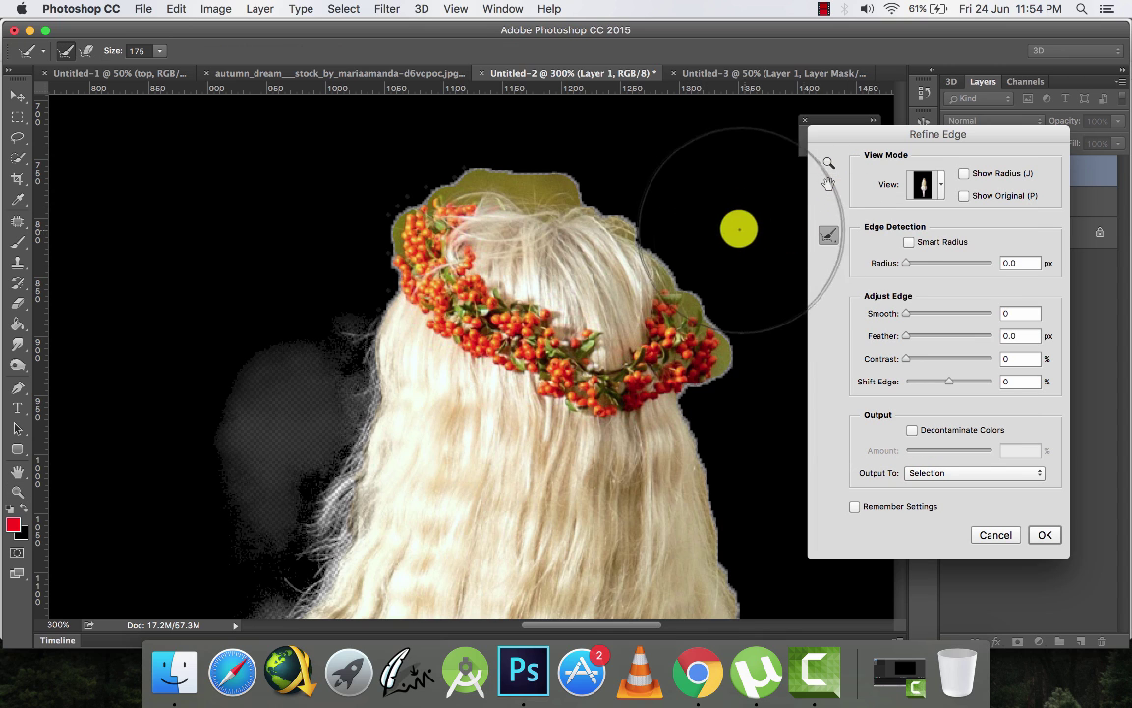
Step: Set the Refine Edge radius to 2.9 px, brush over the edge above the wreath, and apply the refinement
{"action": "left_click", "coordinate": [919, 263]}
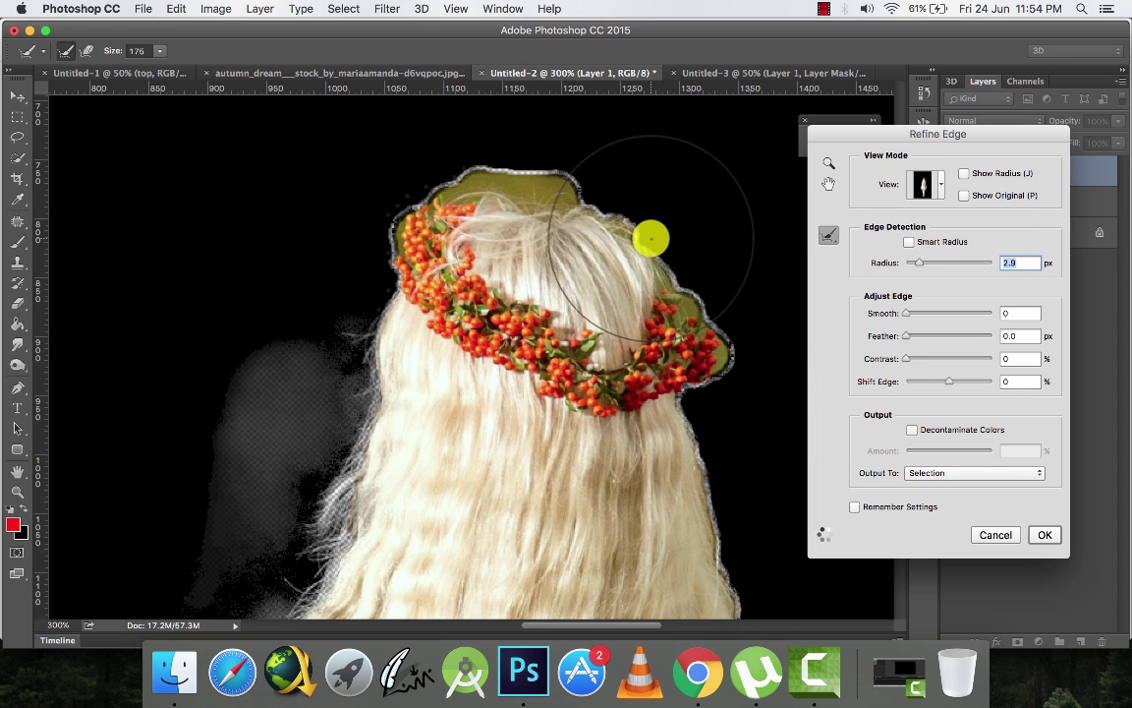
{"action": "left_click_drag", "start_coordinate": [634, 162], "coordinate": [393, 165]}
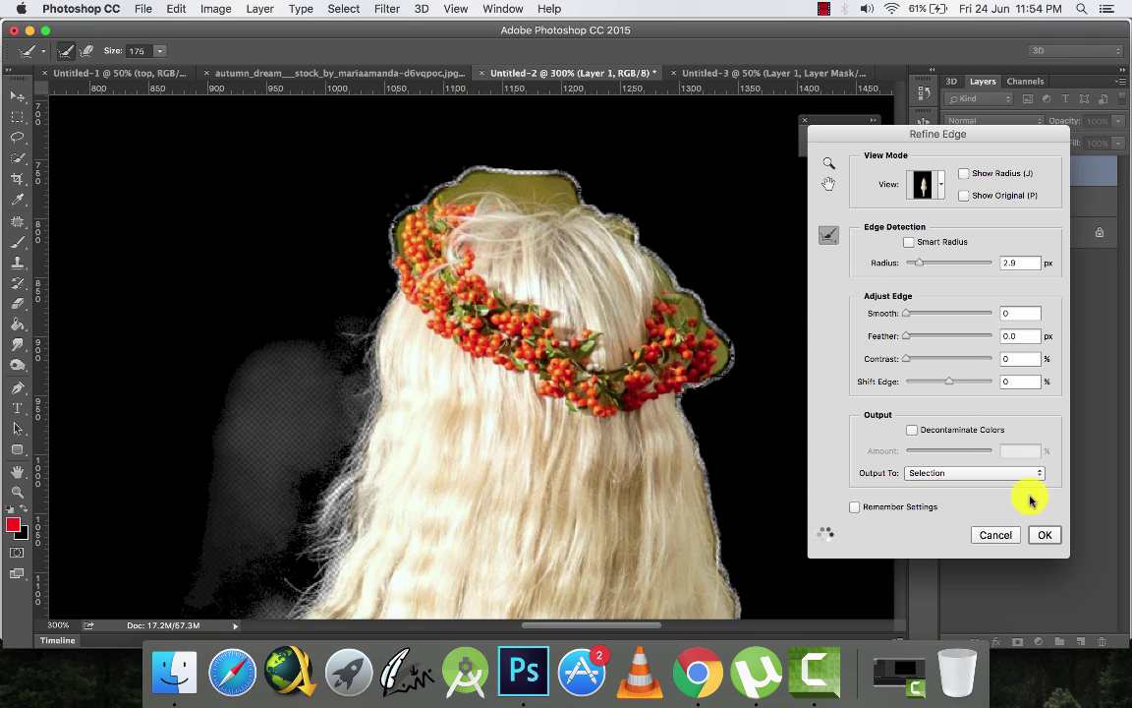
{"action": "left_click", "coordinate": [1042, 535]}
Step: Copy the refined selection of the woman to a new layer above Layer 1 and hide Layer 1
{"action": "key", "text": "z"}
{"action": "left_click", "coordinate": [336, 235], "text": "alt"}
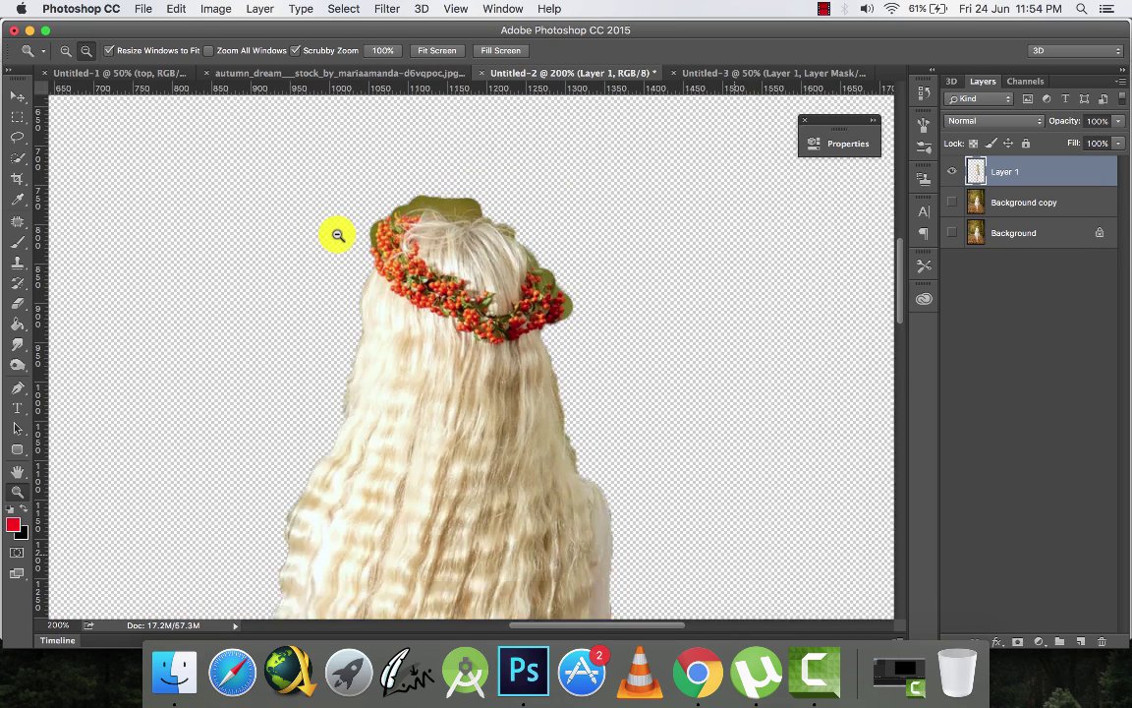
{"action": "left_click", "coordinate": [339, 241], "text": "alt"}
{"action": "left_click", "coordinate": [342, 247], "text": "alt"}
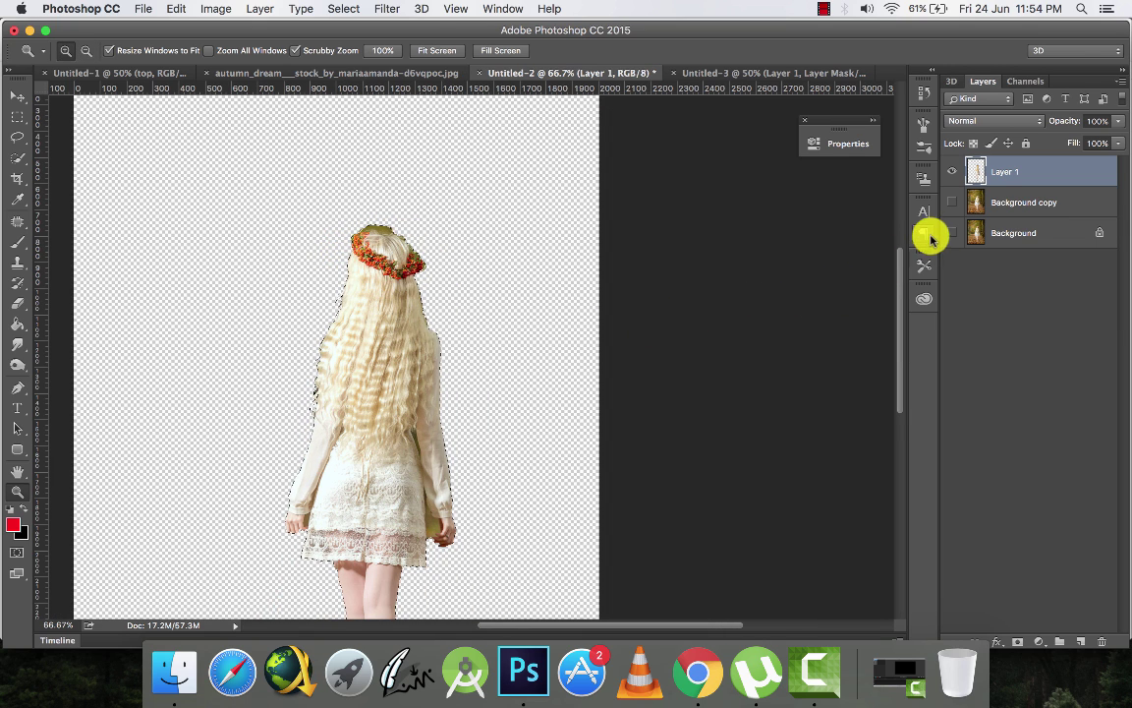
{"action": "key", "text": "super+alt+shift+e"}
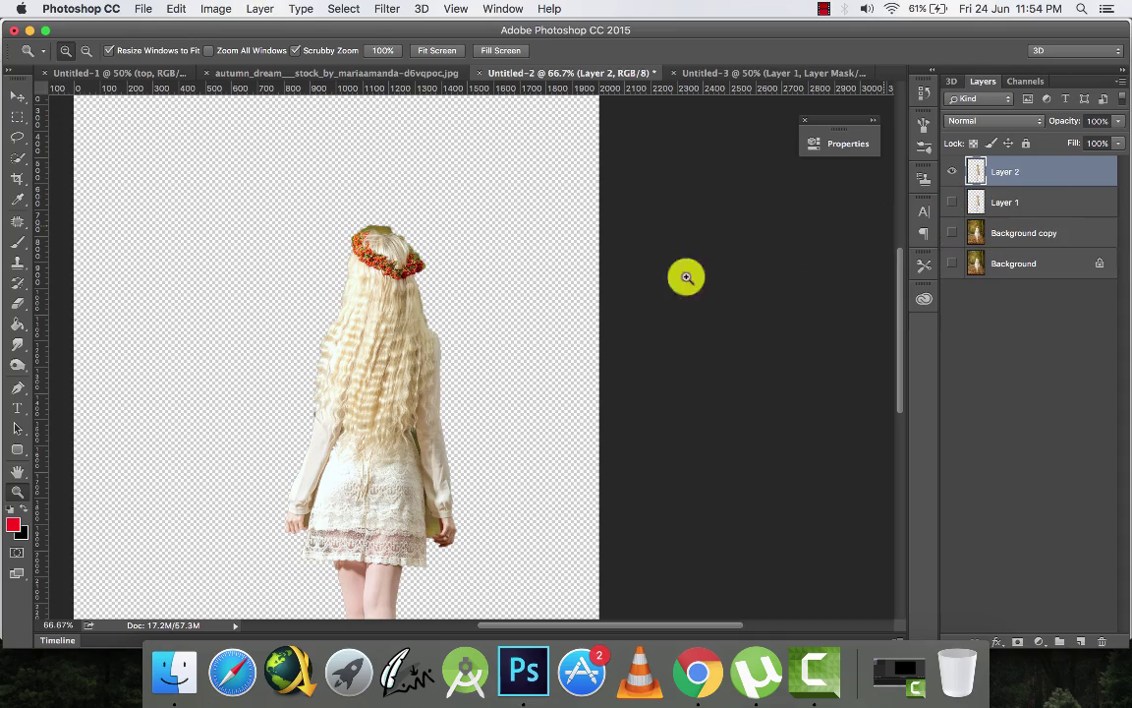
Step: Set the Eraser brush size to 35 for the leftover green background between the dress and the woman's right hand
{"action": "left_click", "coordinate": [429, 237]}
{"action": "left_click_drag", "start_coordinate": [367, 339], "coordinate": [583, 361]}
{"action": "scroll", "coordinate": [516, 243], "scroll_direction": "down", "scroll_amount": 5}
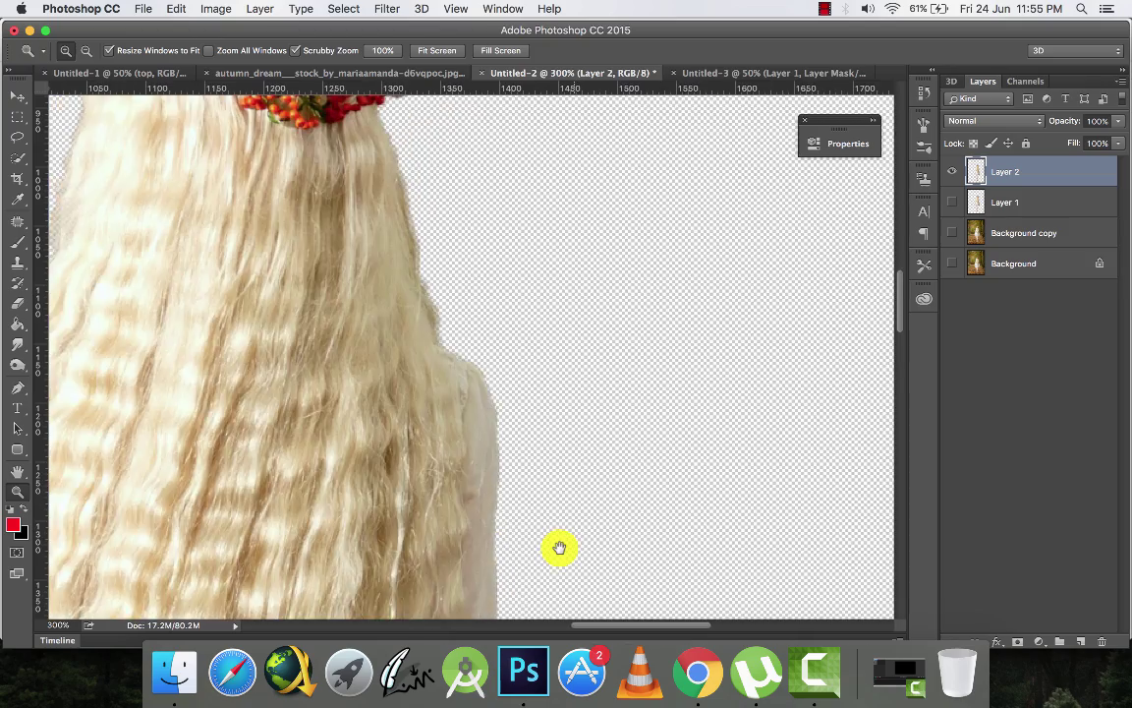
{"action": "scroll", "coordinate": [558, 548], "scroll_direction": "down", "scroll_amount": 15}
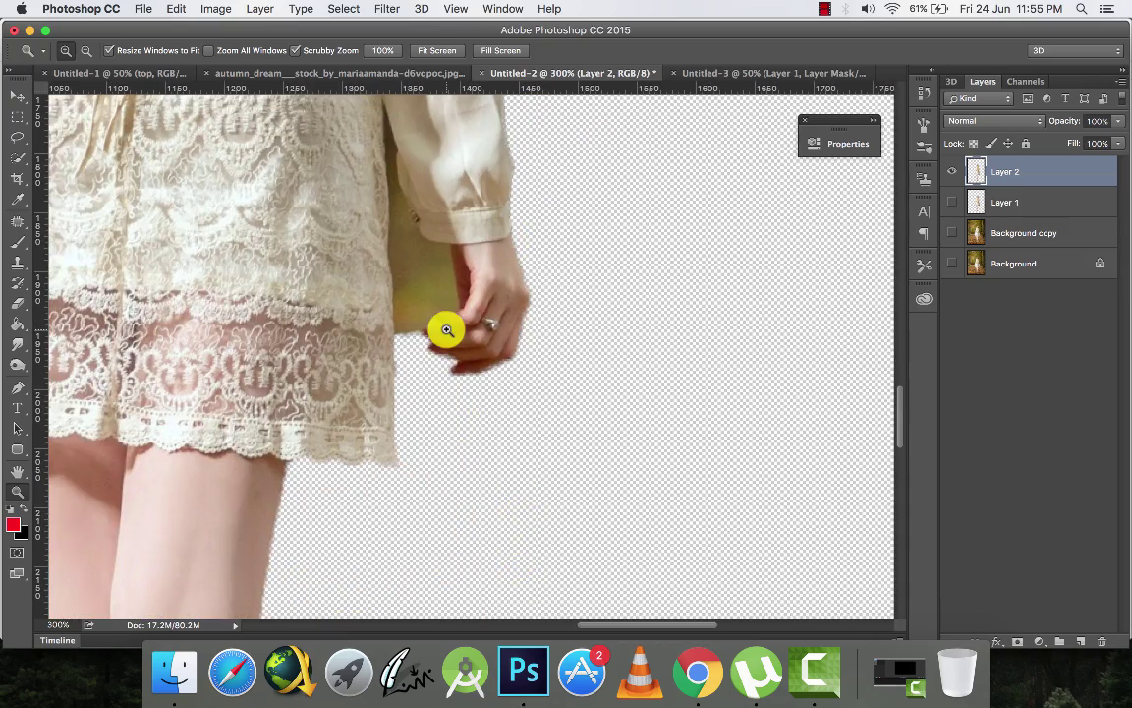
{"action": "left_click", "coordinate": [437, 293]}
{"action": "left_click", "coordinate": [447, 310]}
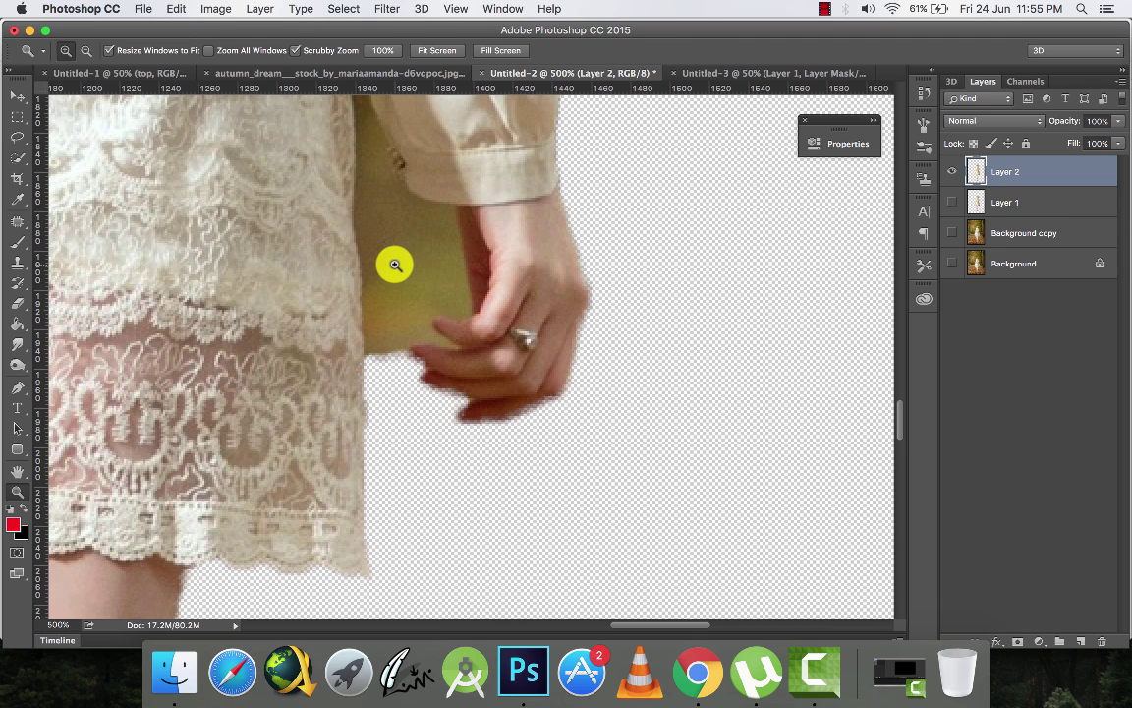
{"action": "key", "text": "e"}
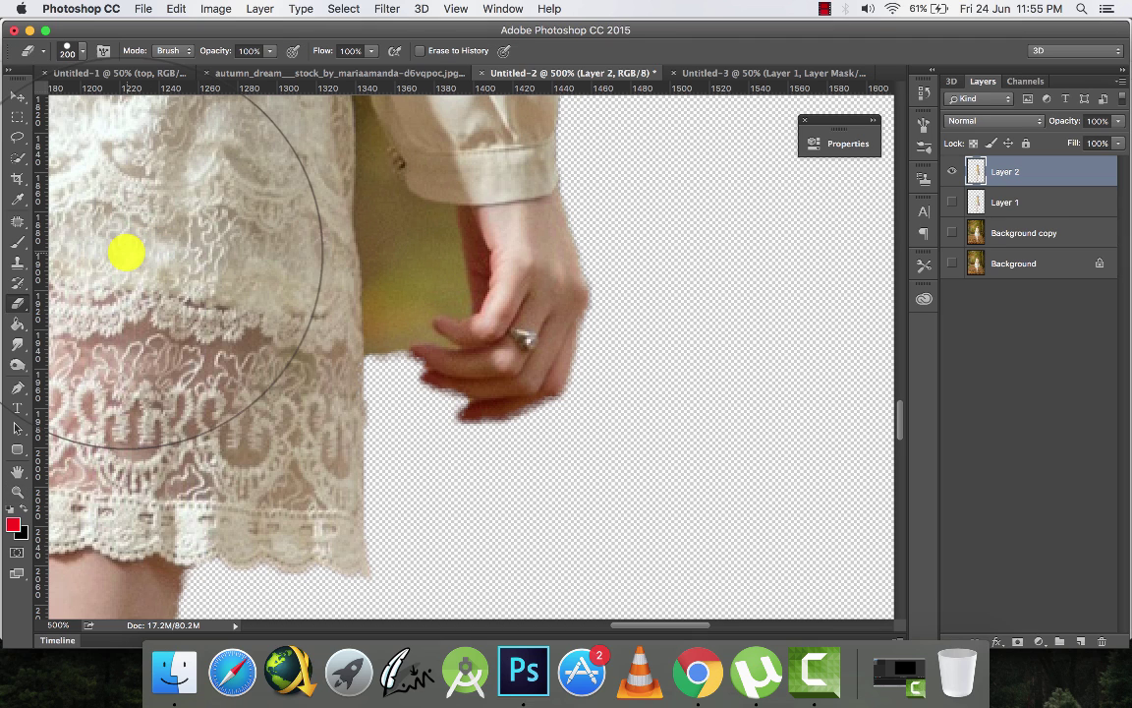
{"action": "key", "text": "["}
{"action": "key", "text": "["}
{"action": "key", "text": "["}
{"action": "key", "text": "["}
{"action": "key", "text": "["}
{"action": "key", "text": "["}
{"action": "key", "text": "["}
{"action": "key", "text": "["}
{"action": "key", "text": "["}
{"action": "key", "text": "["}
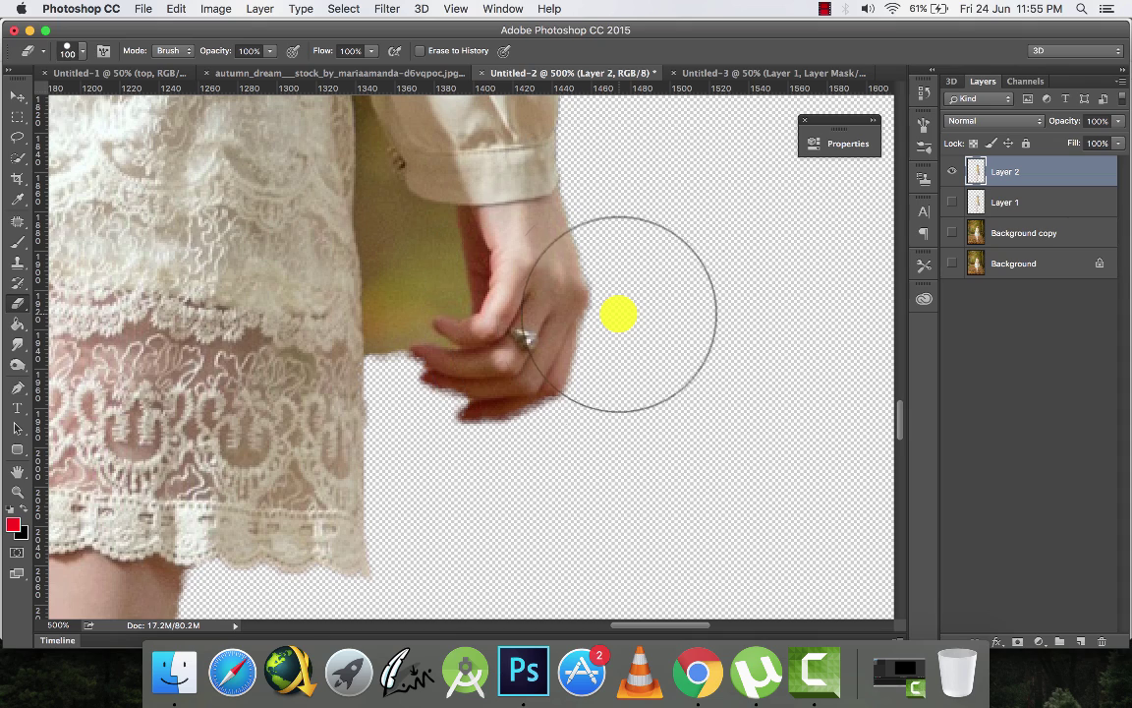
{"action": "key", "text": "bracketleft"}
{"action": "key", "text": "bracketleft"}
{"action": "key", "text": "bracketleft"}
{"action": "key", "text": "bracketleft"}
{"action": "key", "text": "bracketleft"}
{"action": "key", "text": "bracketleft"}
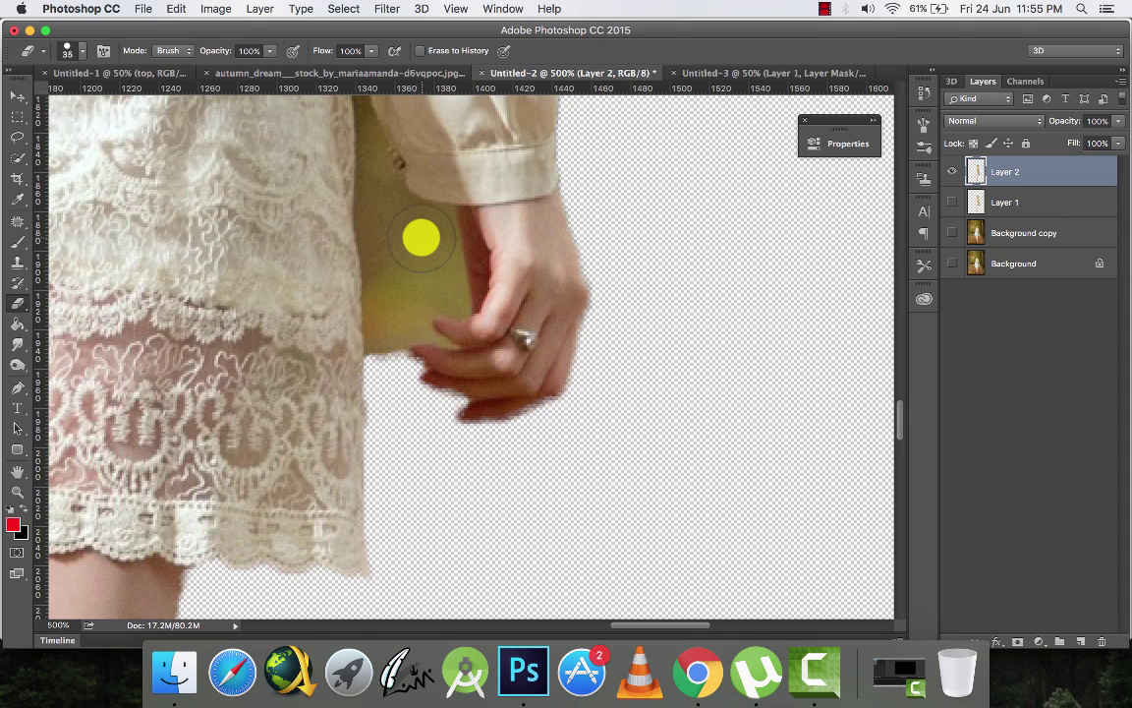
Step: Erase part of the green background beside the hand and several spots along the dress edge on Layer 2
{"action": "left_click_drag", "start_coordinate": [379, 217], "coordinate": [390, 310]}
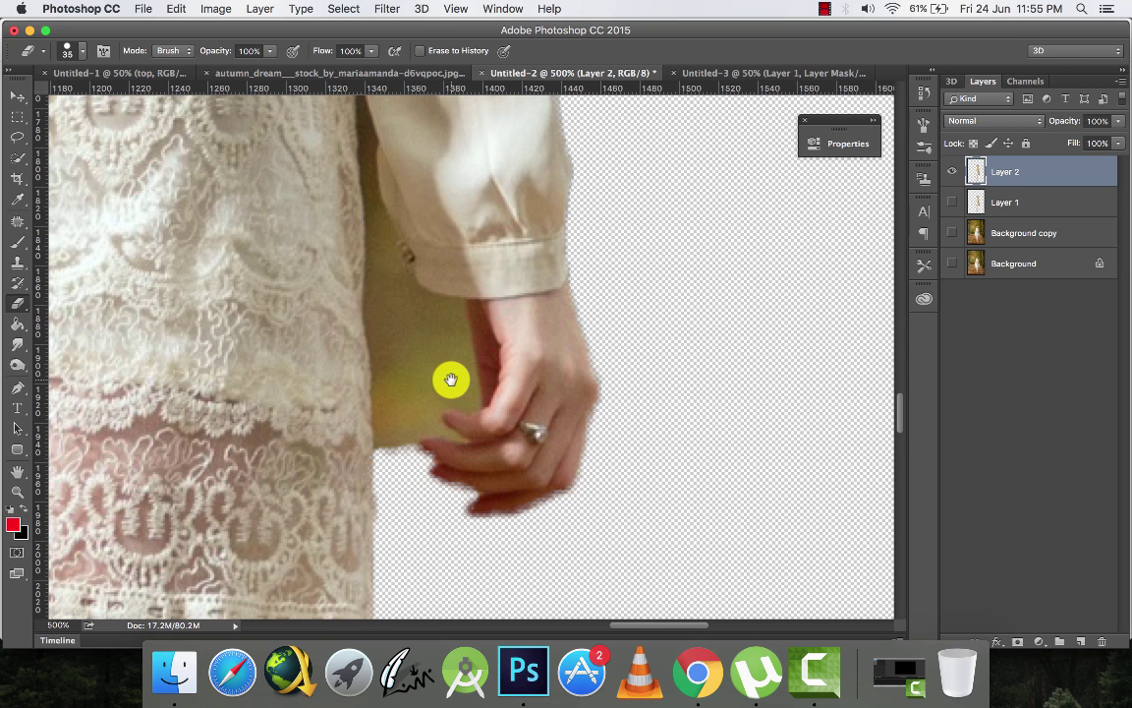
{"action": "left_click_drag", "start_coordinate": [450, 379], "coordinate": [436, 273]}
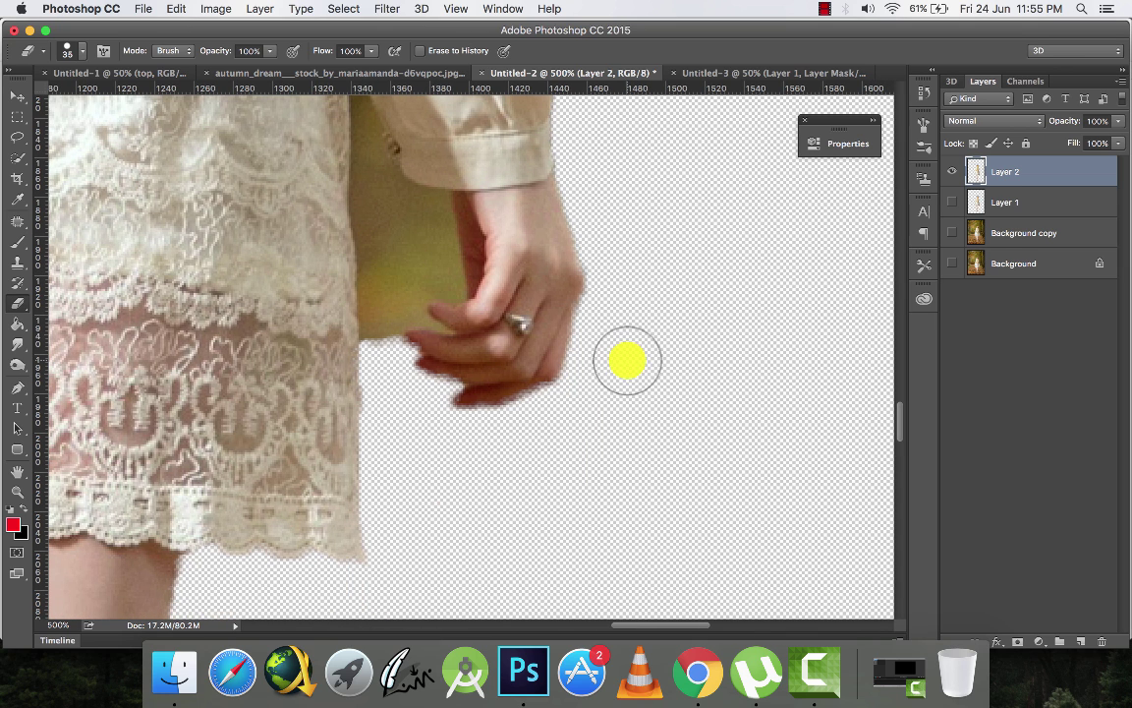
{"action": "left_click_drag", "start_coordinate": [399, 244], "coordinate": [396, 281]}
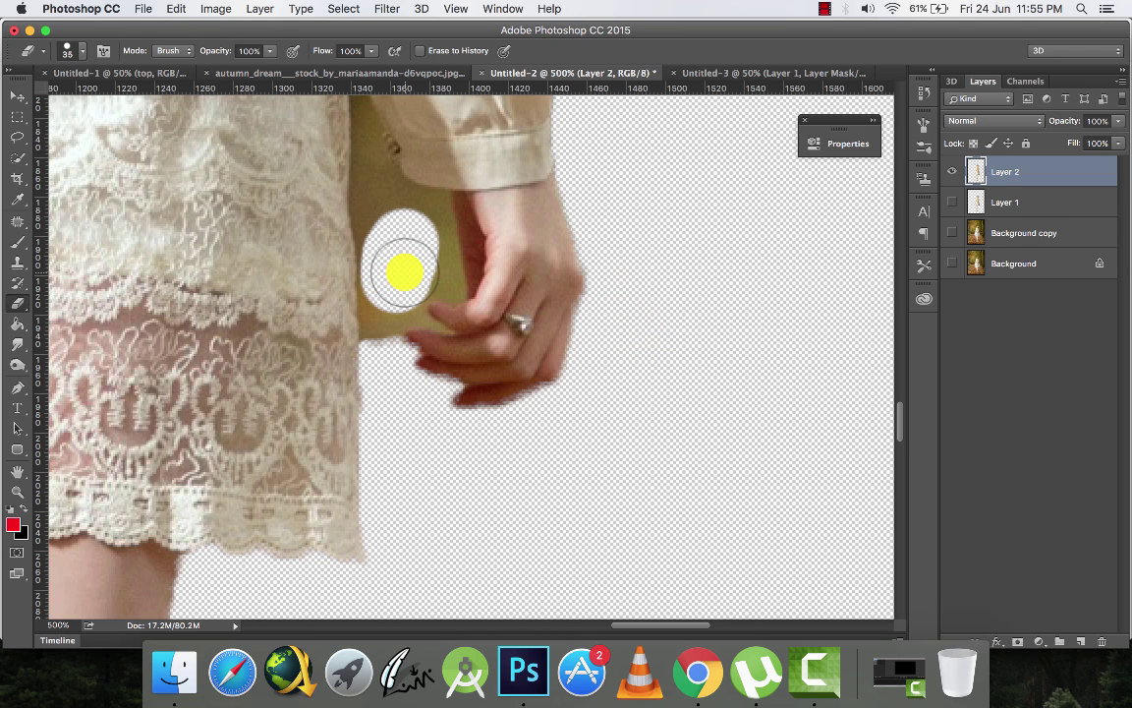
{"action": "left_click_drag", "start_coordinate": [390, 263], "coordinate": [297, 260]}
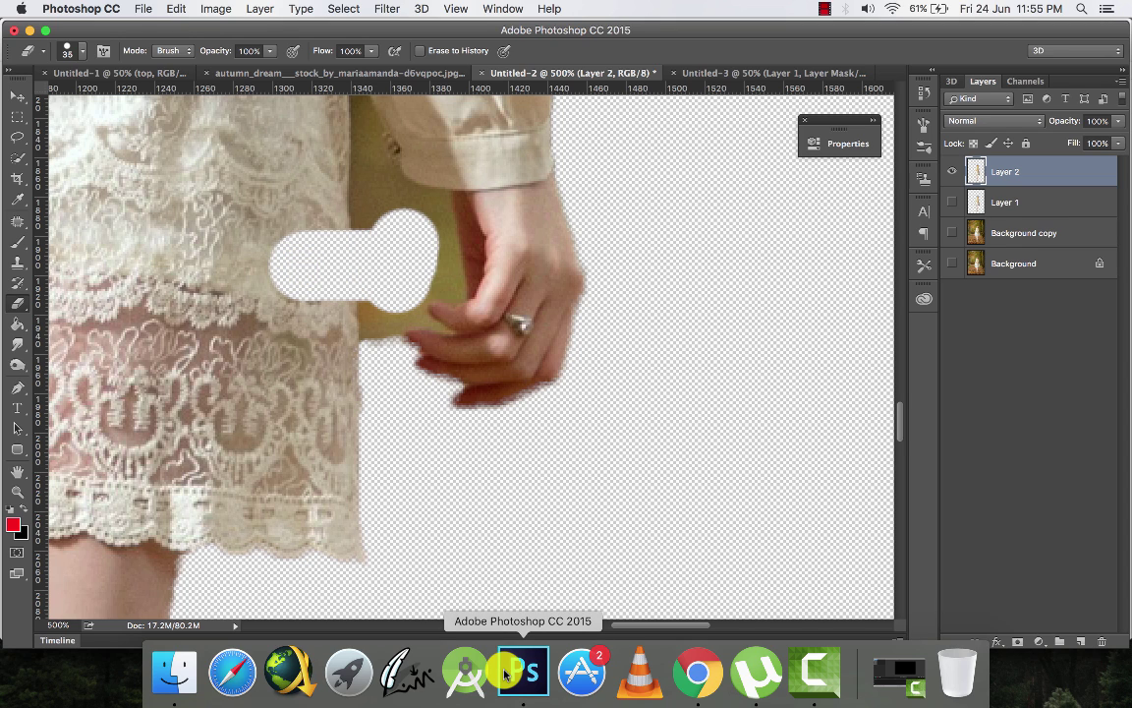
{"action": "left_click", "coordinate": [335, 334]}
{"action": "left_click", "coordinate": [326, 424]}
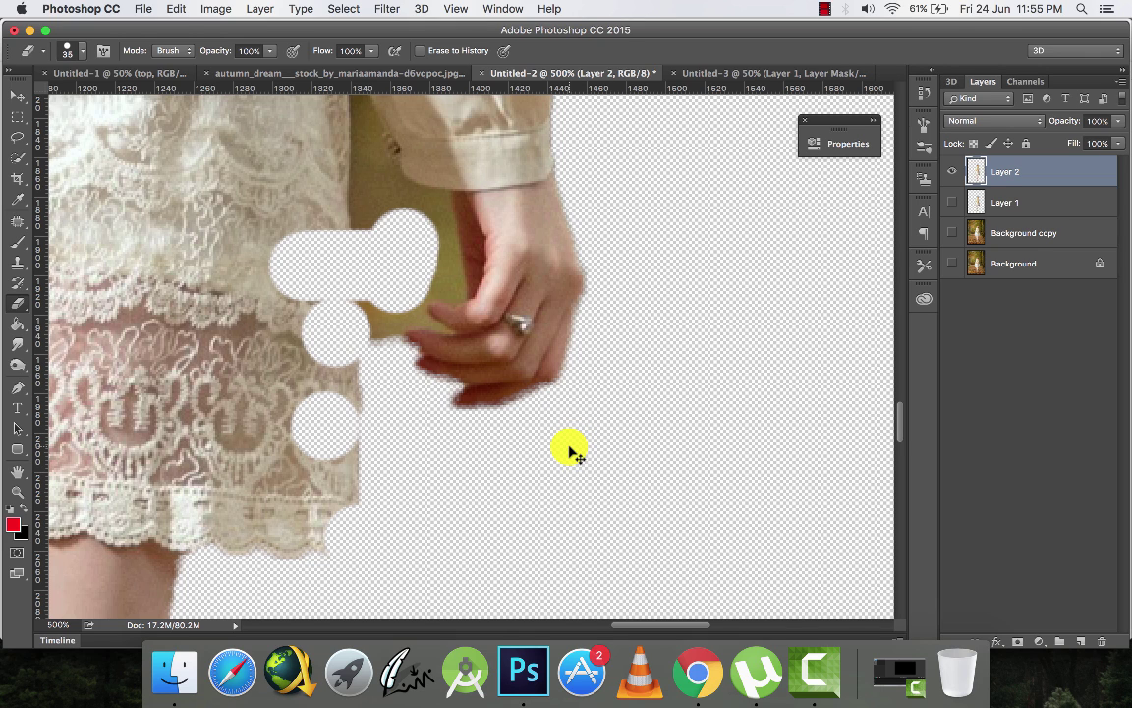
Step: Undo all the eraser strokes on the dress and the green background
{"action": "key", "text": "super+alt+z"}
{"action": "key", "text": "super+alt+z"}
{"action": "key", "text": "super+alt+z"}
{"action": "key", "text": "super+alt+z"}
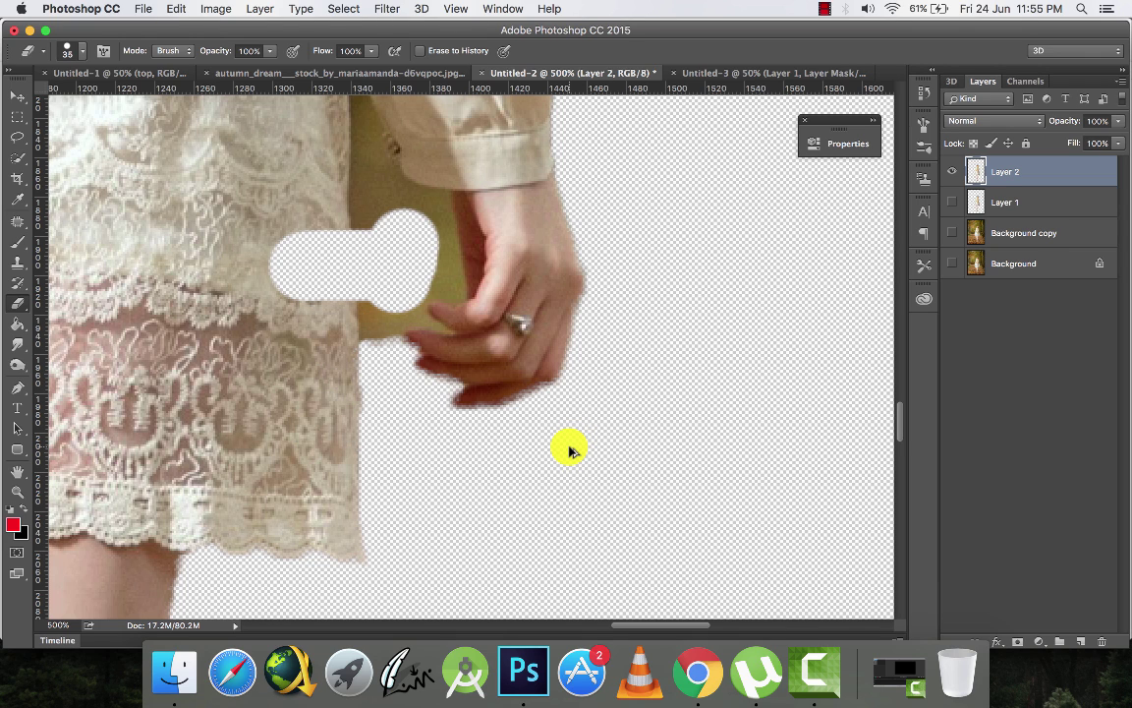
{"action": "key", "text": "super+alt+z"}
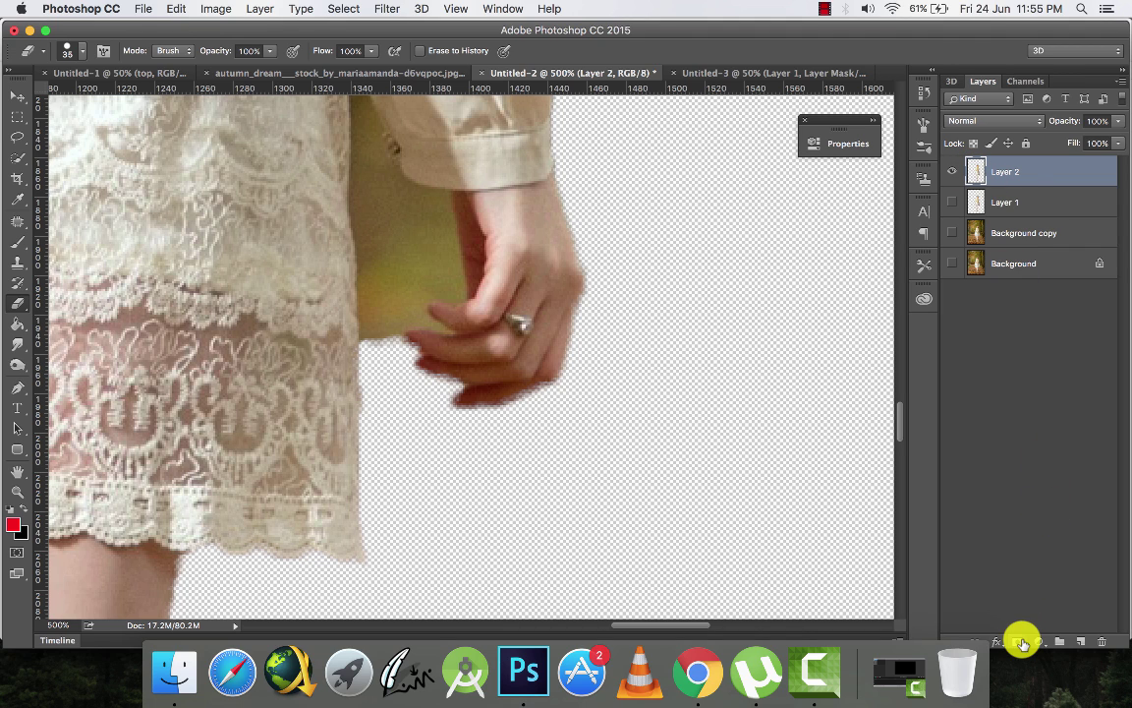
Step: Add a layer mask to Layer 2 and set up the Brush tool with black paint and 78% hardness
{"action": "left_click", "coordinate": [1018, 640]}
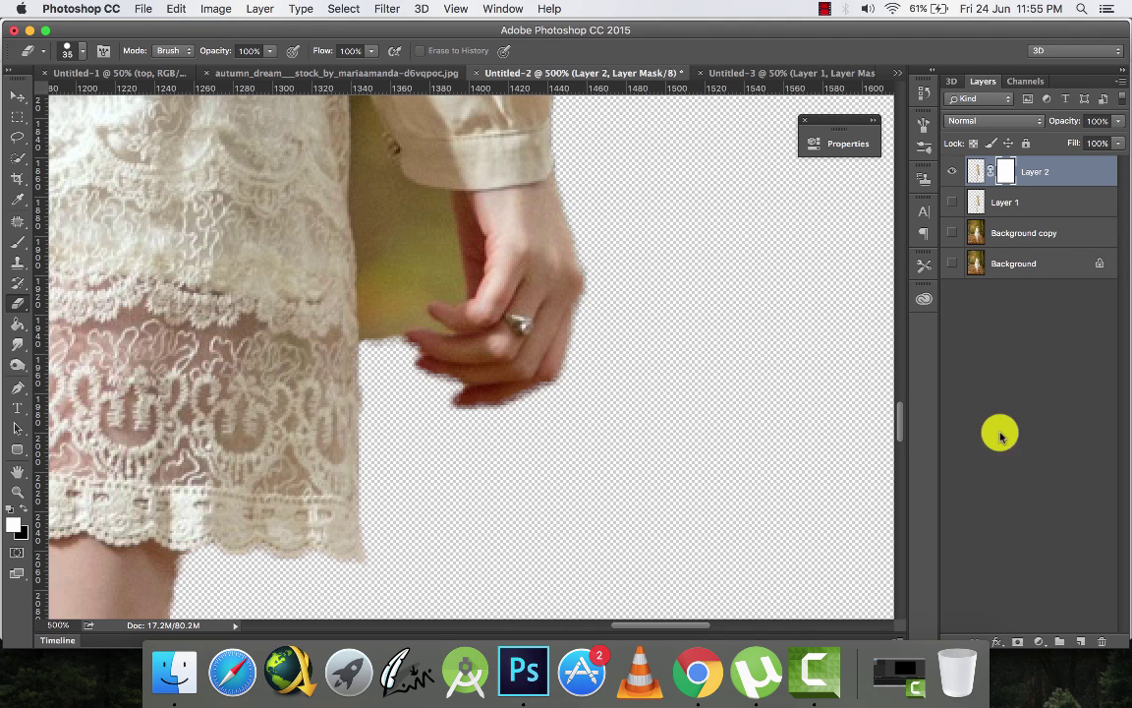
{"action": "left_click", "coordinate": [19, 243]}
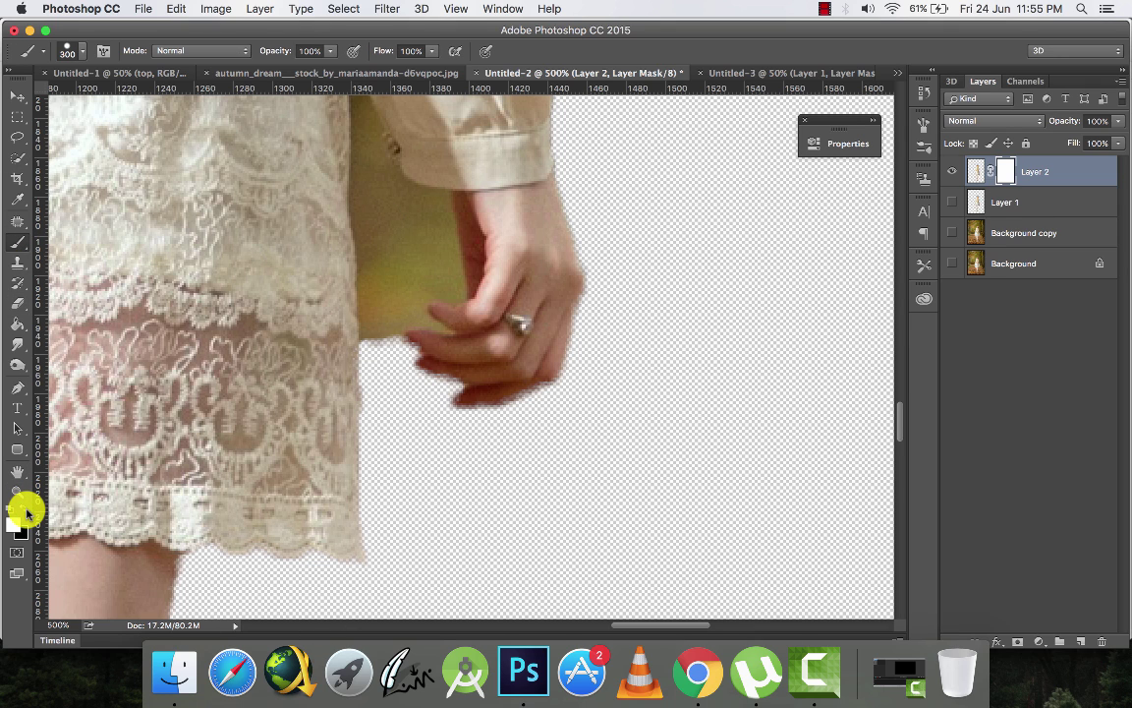
{"action": "right_click", "coordinate": [360, 285]}
{"action": "left_click_drag", "start_coordinate": [457, 195], "coordinate": [519, 205]}
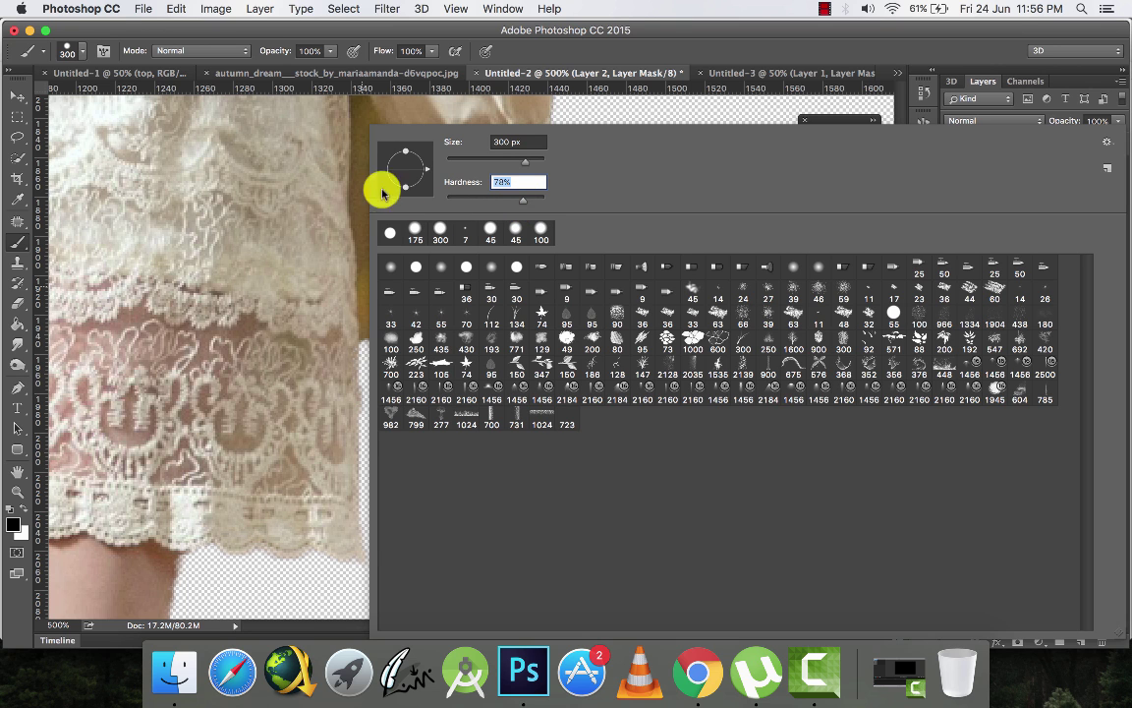
{"action": "left_click", "coordinate": [18, 98]}
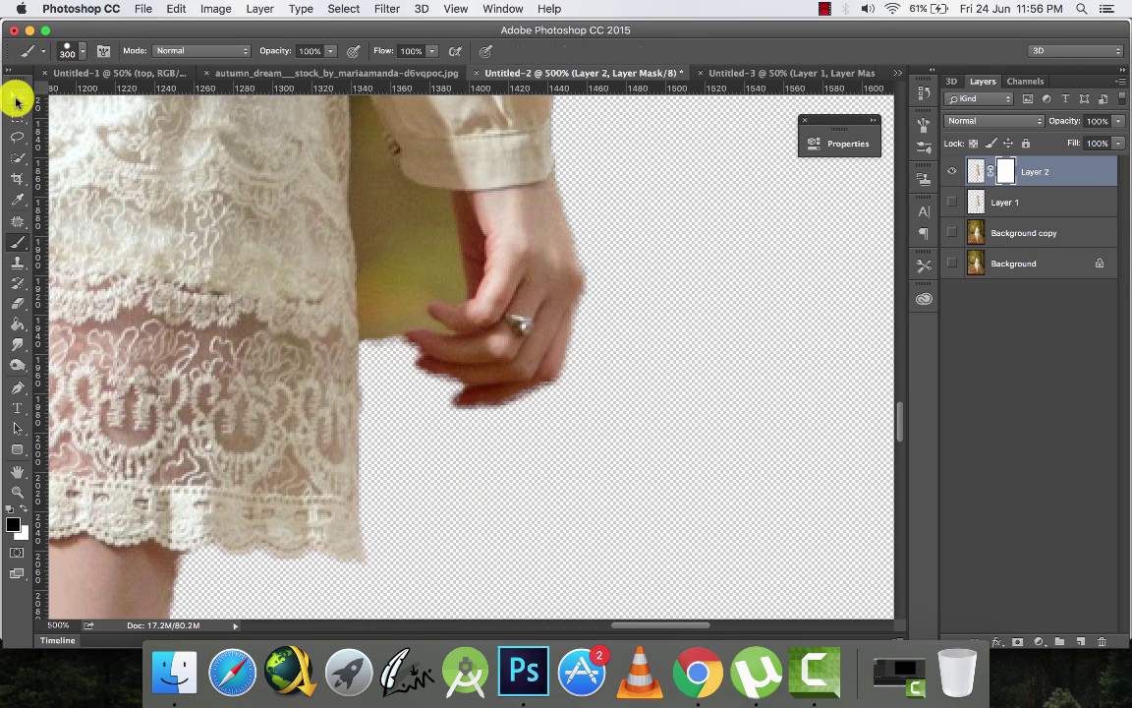
{"action": "left_click", "coordinate": [18, 242]}
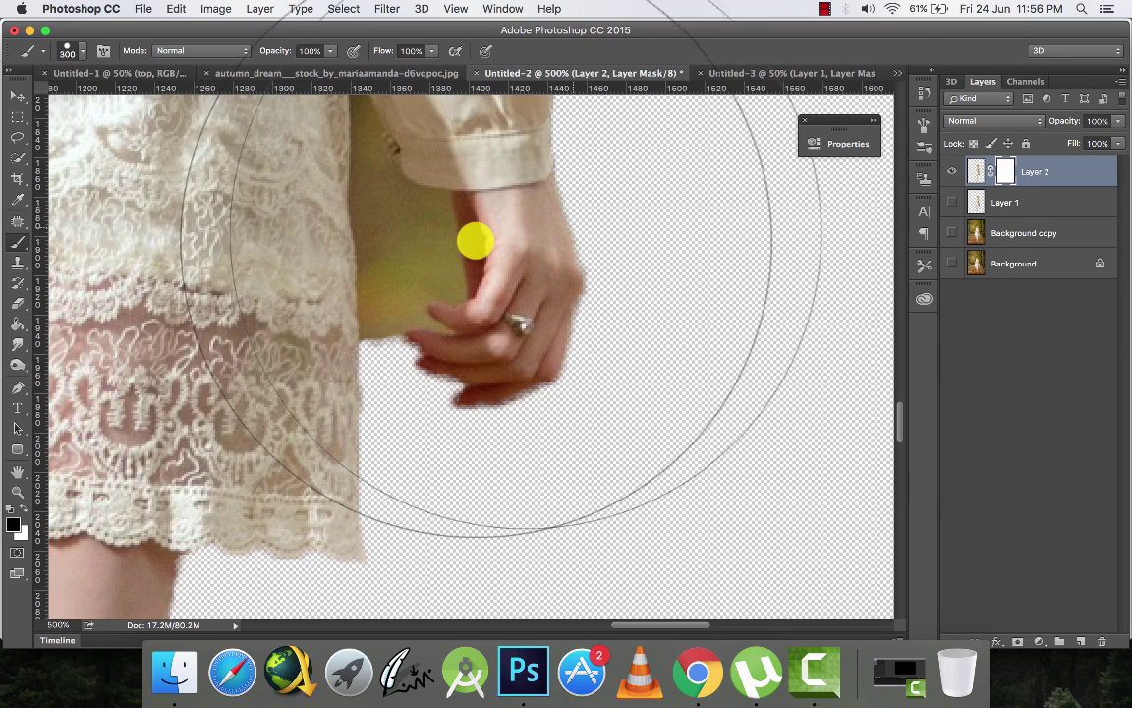
Step: Paint black on the mask over the green gap and a bit of the dress edge, reducing the brush size from 60 to 9
{"action": "key", "text": "bracketleft"}
{"action": "key", "text": "bracketleft"}
{"action": "key", "text": "bracketleft"}
{"action": "key", "text": "bracketleft"}
{"action": "key", "text": "bracketleft"}
{"action": "key", "text": "bracketleft"}
{"action": "key", "text": "bracketleft"}
{"action": "key", "text": "bracketleft"}
{"action": "key", "text": "bracketleft"}
{"action": "key", "text": "bracketleft"}
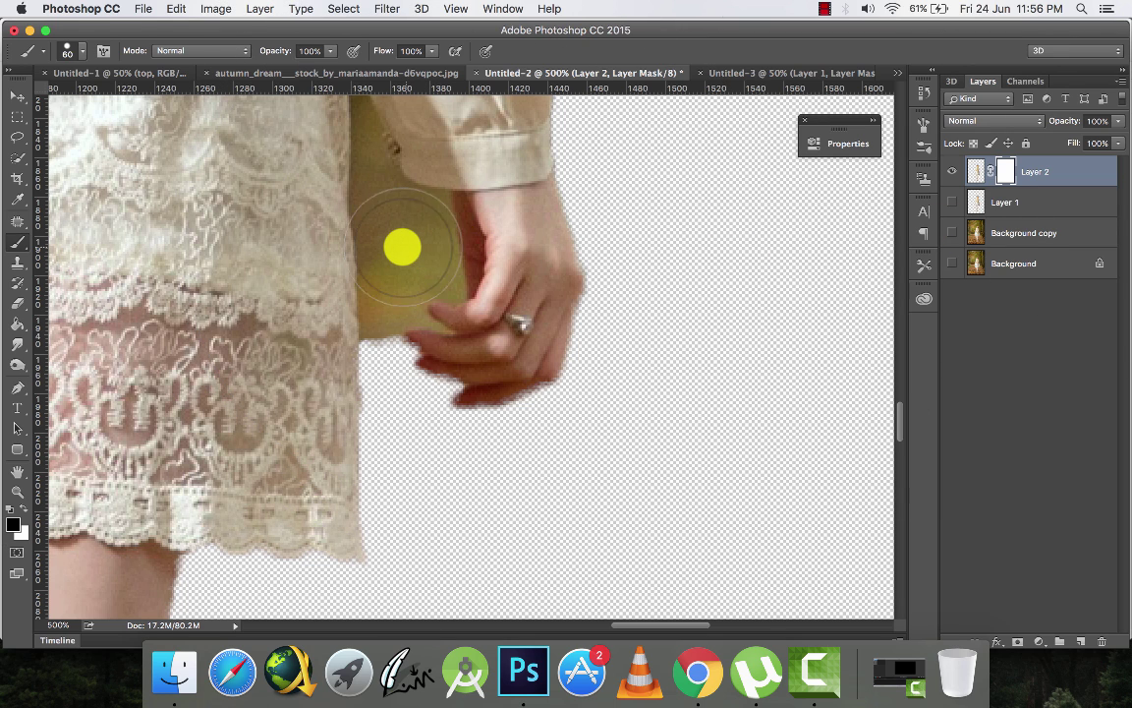
{"action": "mouse_move", "coordinate": [391, 257]}
{"action": "left_mouse_down"}
{"action": "mouse_move", "coordinate": [390, 287]}
{"action": "mouse_move", "coordinate": [394, 220]}
{"action": "mouse_move", "coordinate": [416, 230]}
{"action": "mouse_move", "coordinate": [402, 202]}
{"action": "mouse_move", "coordinate": [463, 321]}
{"action": "mouse_move", "coordinate": [521, 359]}
{"action": "mouse_move", "coordinate": [485, 309]}
{"action": "mouse_move", "coordinate": [409, 365]}
{"action": "mouse_move", "coordinate": [369, 366]}
{"action": "left_mouse_up"}
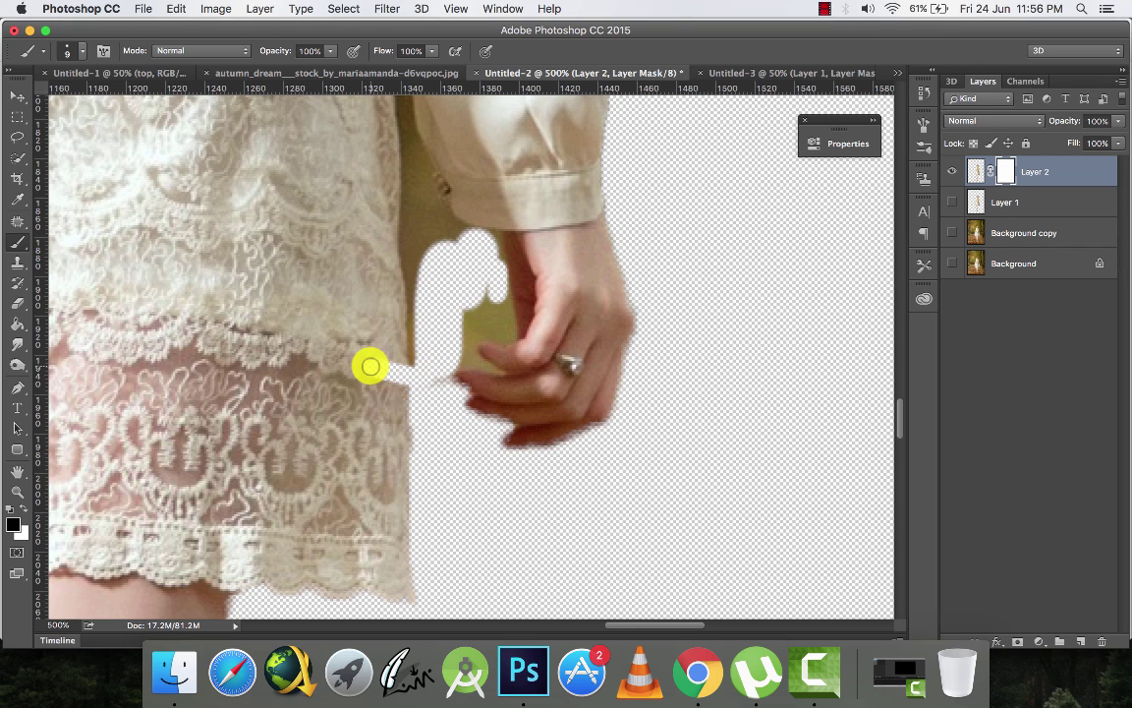
Step: Restore the dress edge by painting white on the mask, and mask out more green beside the wrist with black
{"action": "key", "text": "x"}
{"action": "key", "text": "x"}
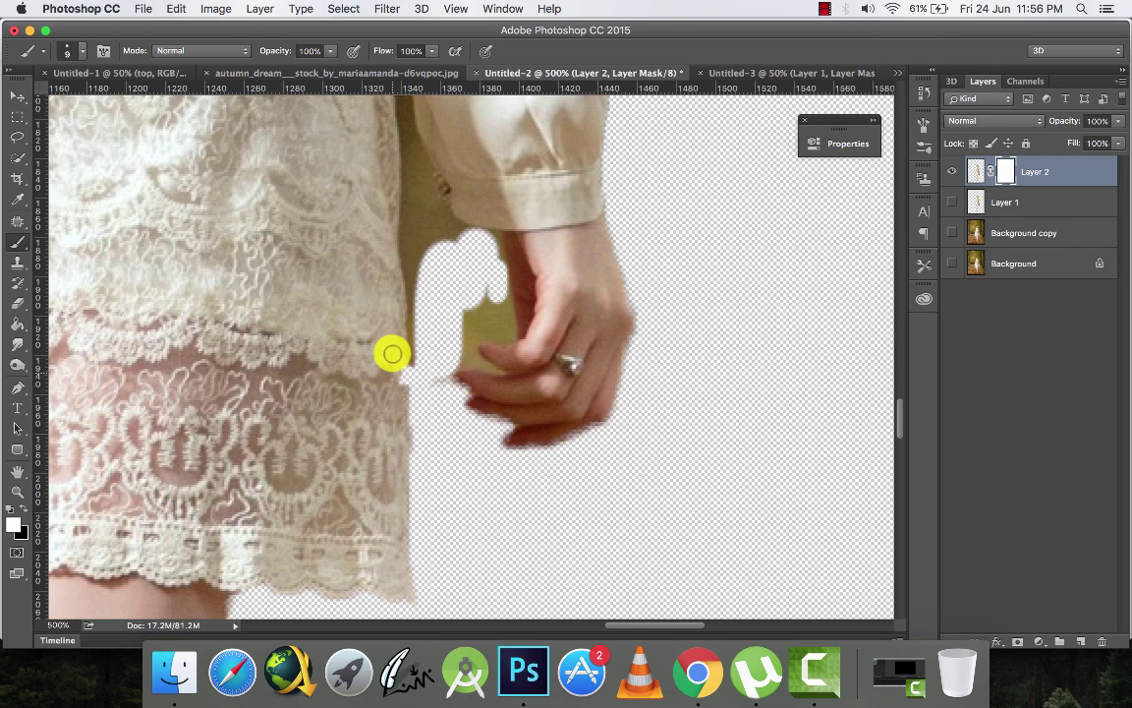
{"action": "scroll", "coordinate": [407, 359], "scroll_direction": "up", "scroll_amount": 4}
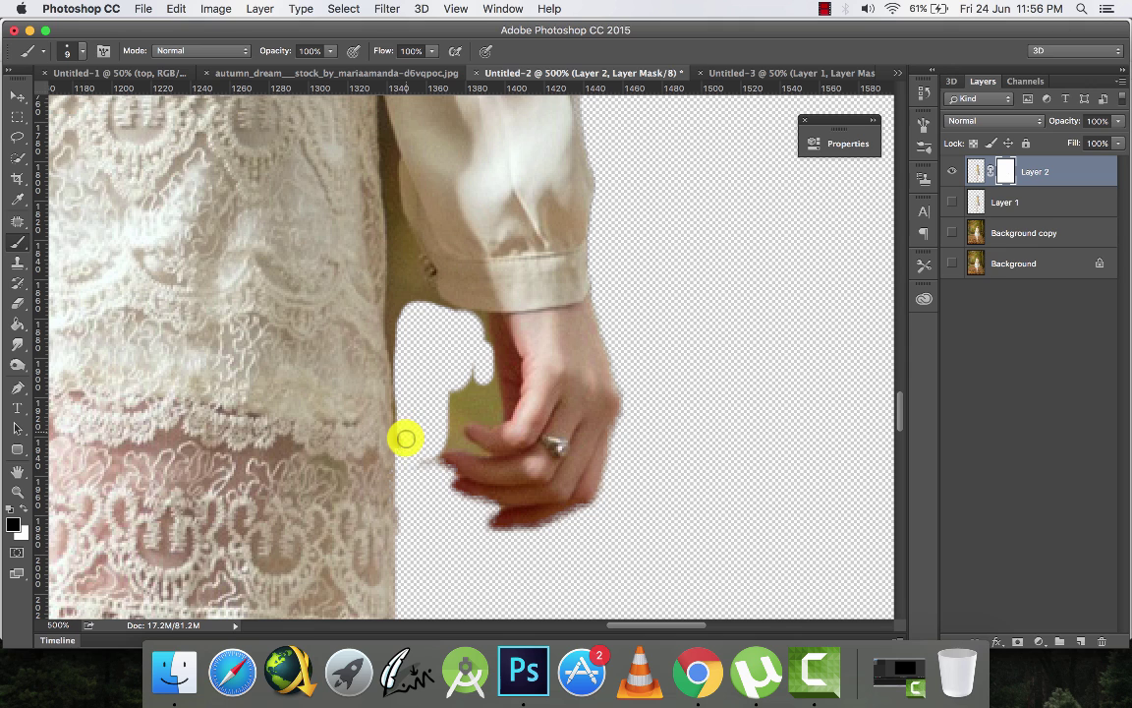
{"action": "mouse_move", "coordinate": [447, 411]}
{"action": "left_mouse_down"}
{"action": "mouse_move", "coordinate": [472, 374]}
{"action": "mouse_move", "coordinate": [458, 377]}
{"action": "mouse_move", "coordinate": [477, 334]}
{"action": "mouse_move", "coordinate": [480, 351]}
{"action": "mouse_move", "coordinate": [436, 288]}
{"action": "mouse_move", "coordinate": [446, 330]}
{"action": "left_mouse_up"}
Step: Trace a closed Pen path around the gap between the dress, sleeve and hand, including the remaining green background
{"action": "key", "text": "p"}
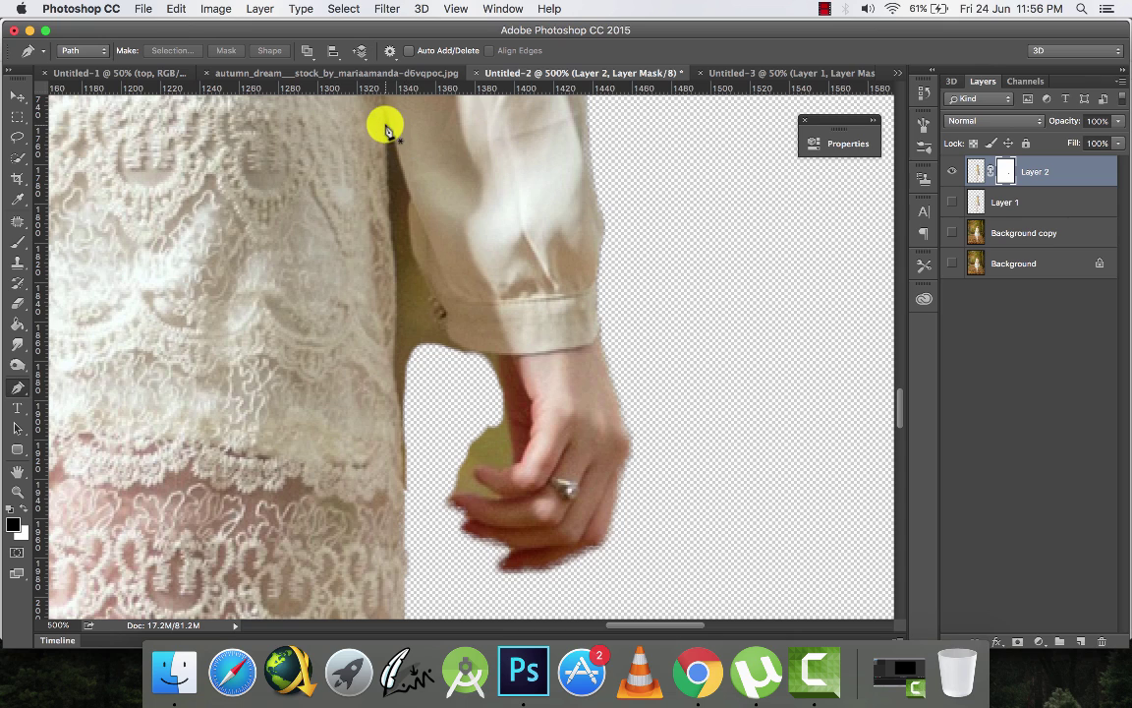
{"action": "left_click", "coordinate": [383, 116]}
{"action": "left_click_drag", "start_coordinate": [389, 157], "coordinate": [391, 200]}
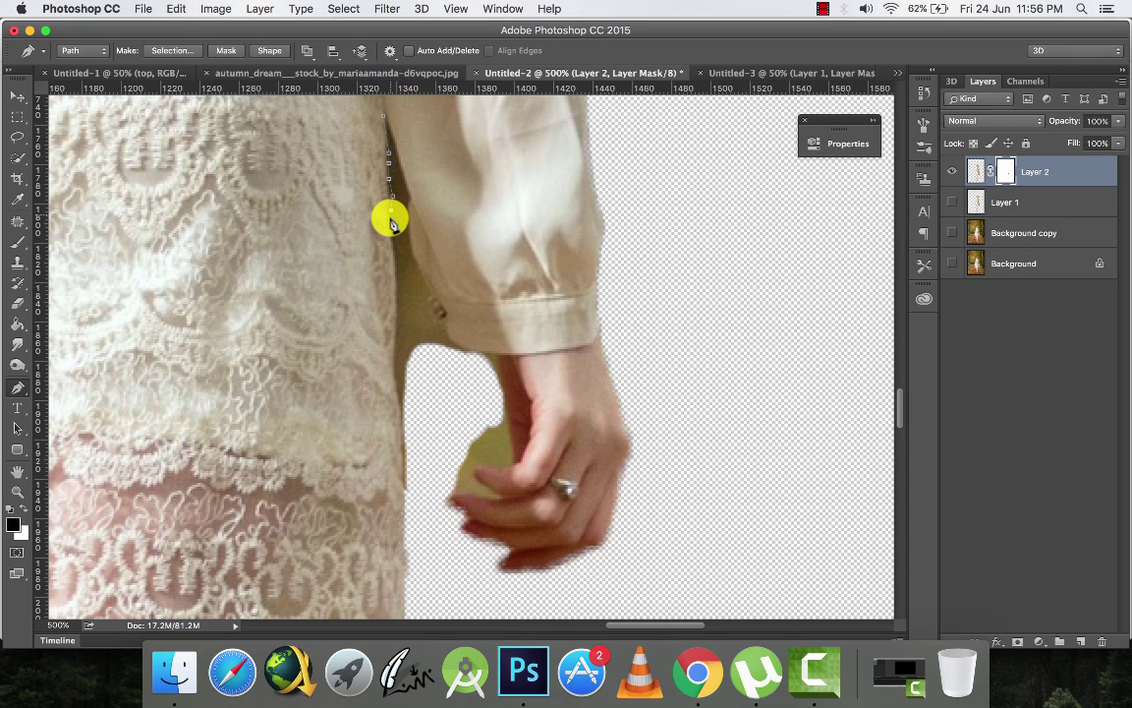
{"action": "left_click_drag", "start_coordinate": [394, 286], "coordinate": [395, 350]}
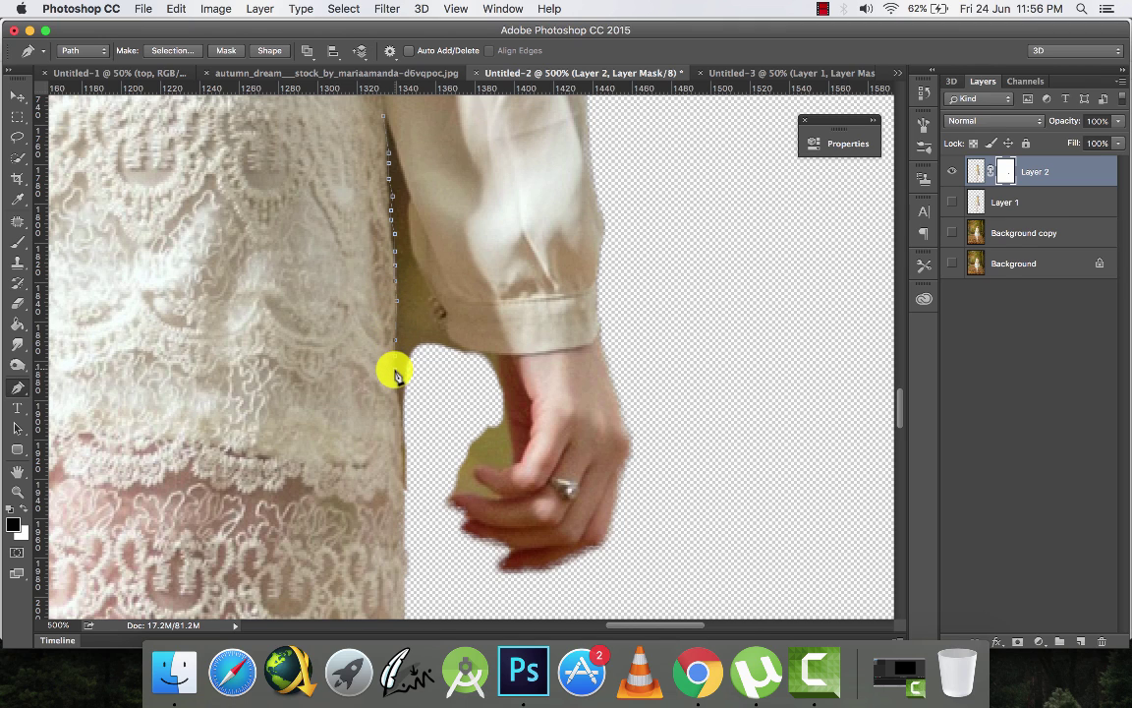
{"action": "mouse_move", "coordinate": [403, 425]}
{"action": "left_mouse_down"}
{"action": "mouse_move", "coordinate": [420, 511]}
{"action": "mouse_move", "coordinate": [456, 505]}
{"action": "left_mouse_up"}
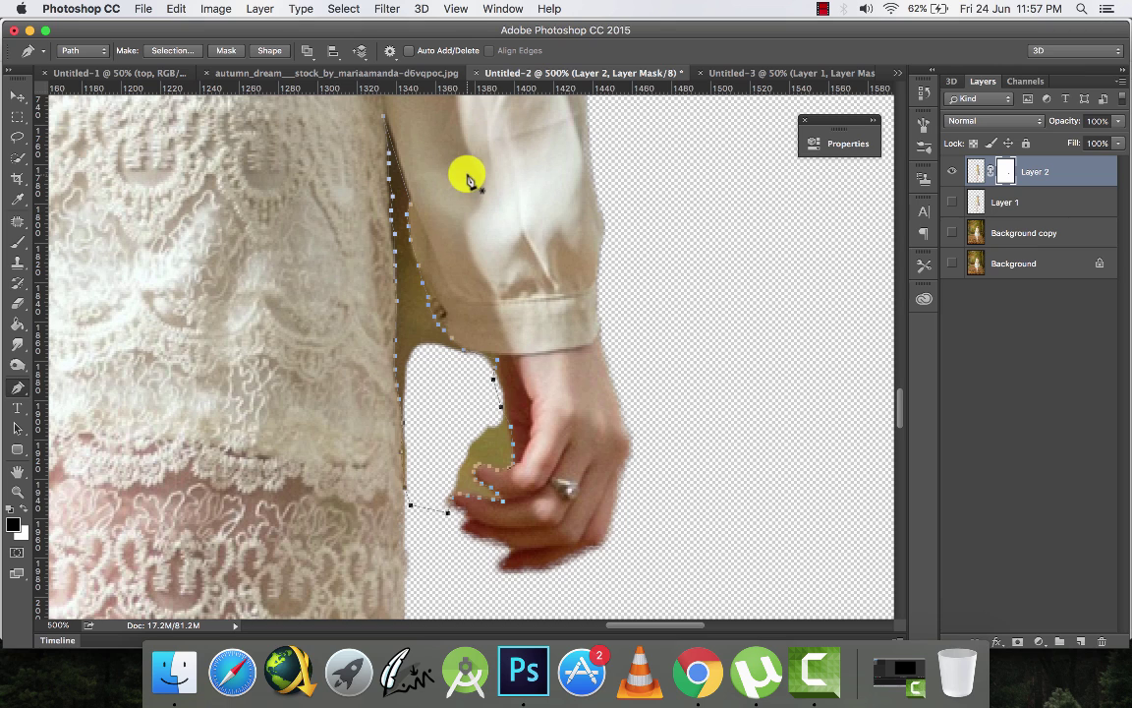
Step: Convert the path to a selection with a 1-pixel feather radius and paint it black on Layer 2's mask with the brush at size 45
{"action": "left_click", "coordinate": [185, 52]}
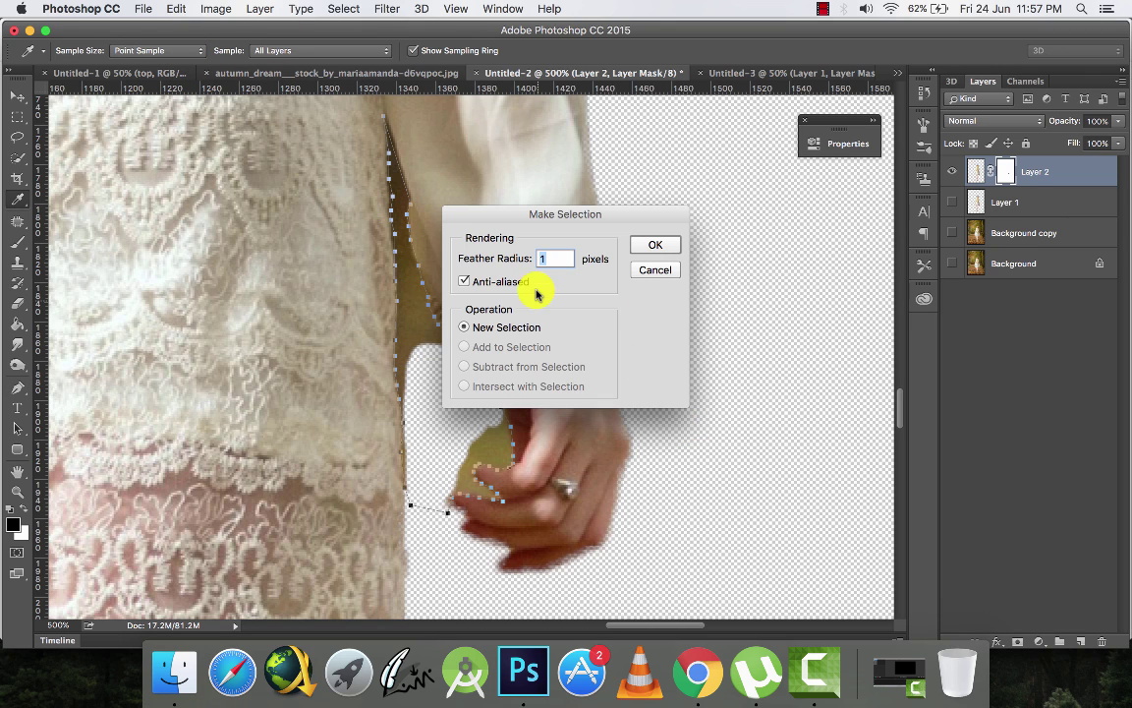
{"action": "left_click", "coordinate": [653, 244]}
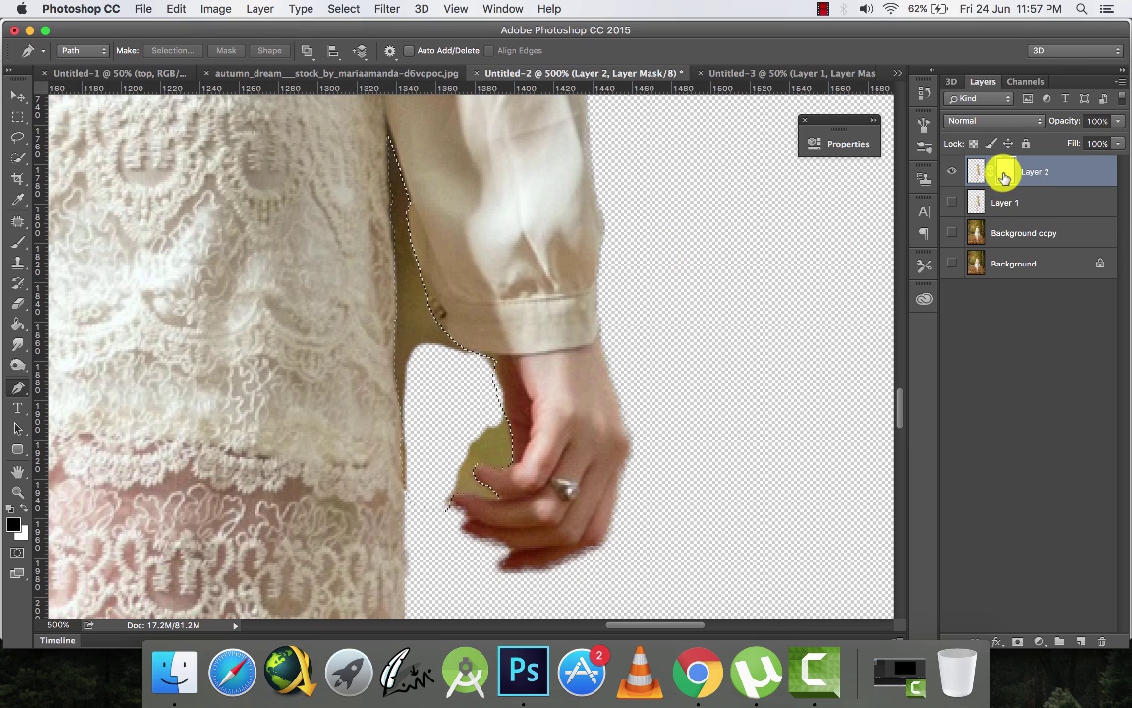
{"action": "key", "text": "b"}
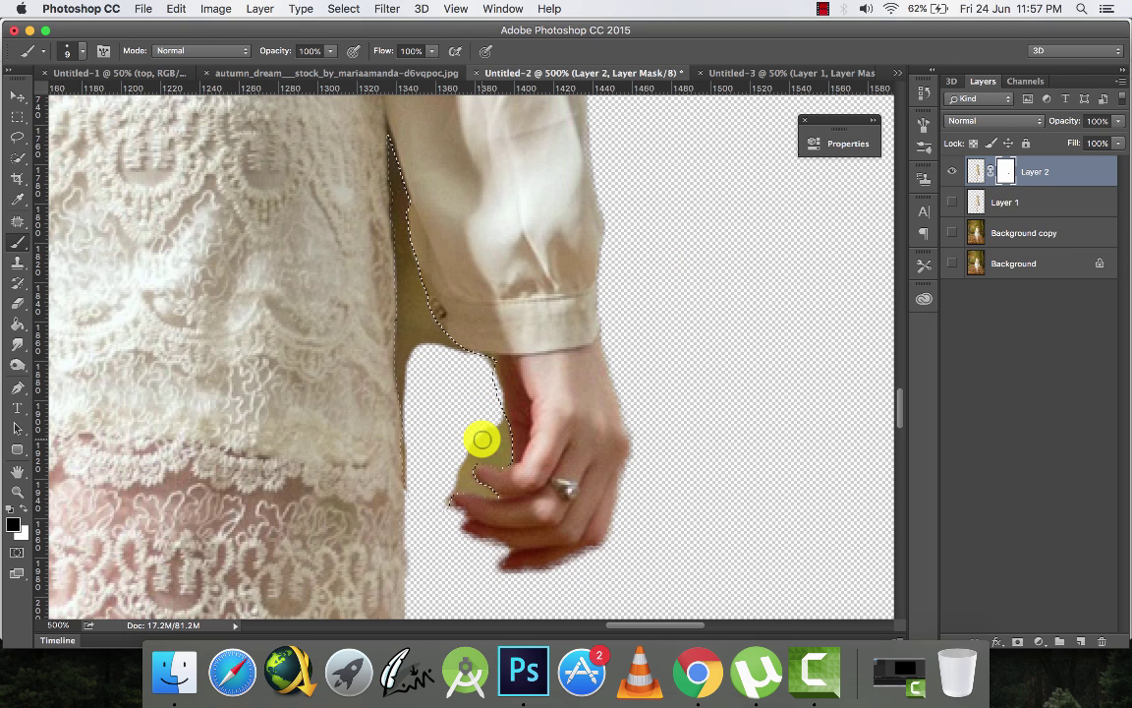
{"action": "mouse_move", "coordinate": [481, 473]}
{"action": "left_mouse_down"}
{"action": "mouse_move", "coordinate": [486, 435]}
{"action": "mouse_move", "coordinate": [420, 466]}
{"action": "left_mouse_up"}
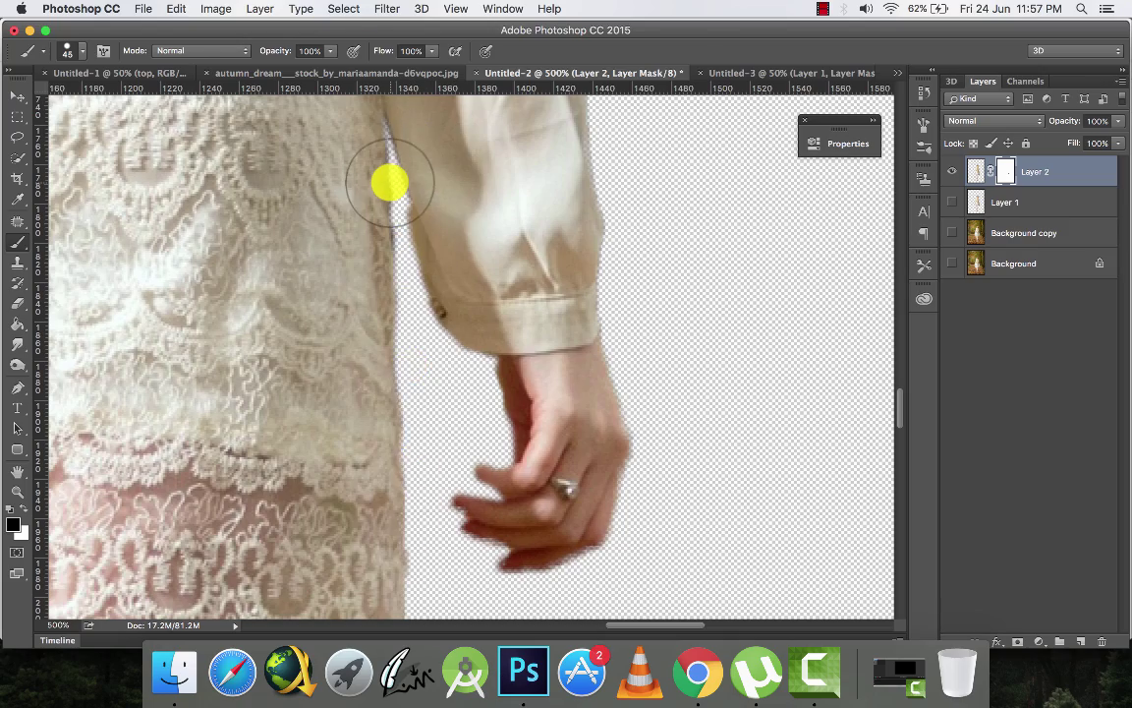
Step: Paint black on Layer 2's mask along the outer edge of the woman's hair with the brush at size 45
{"action": "key", "text": "z"}
{"action": "left_click", "coordinate": [390, 183], "text": "alt"}
{"action": "left_click", "coordinate": [390, 183], "text": "alt"}
{"action": "left_click", "coordinate": [386, 197], "text": "alt"}
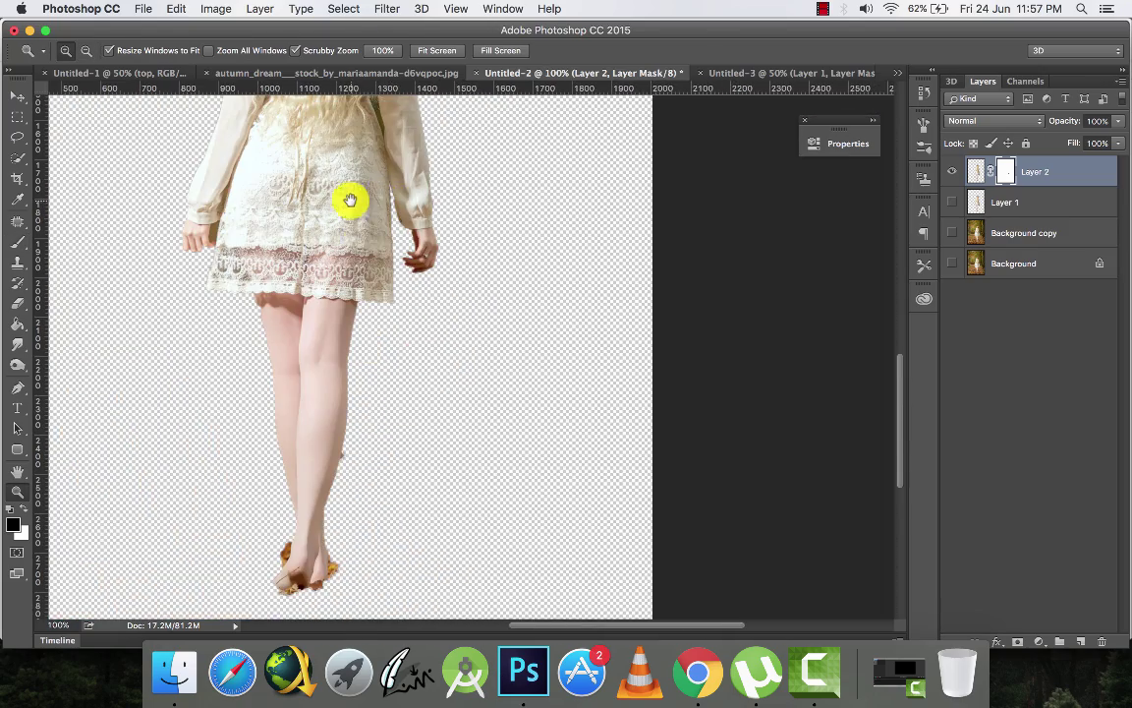
{"action": "left_click_drag", "start_coordinate": [349, 203], "coordinate": [629, 576]}
{"action": "left_click_drag", "start_coordinate": [517, 271], "coordinate": [517, 425]}
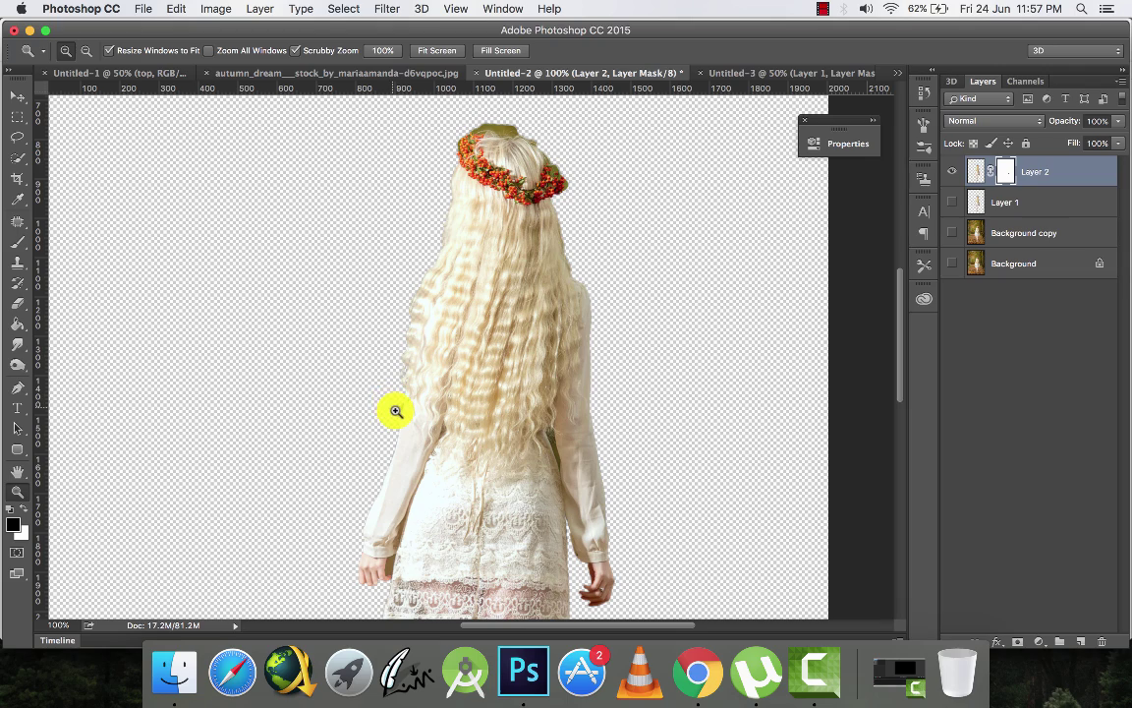
{"action": "key", "text": "b"}
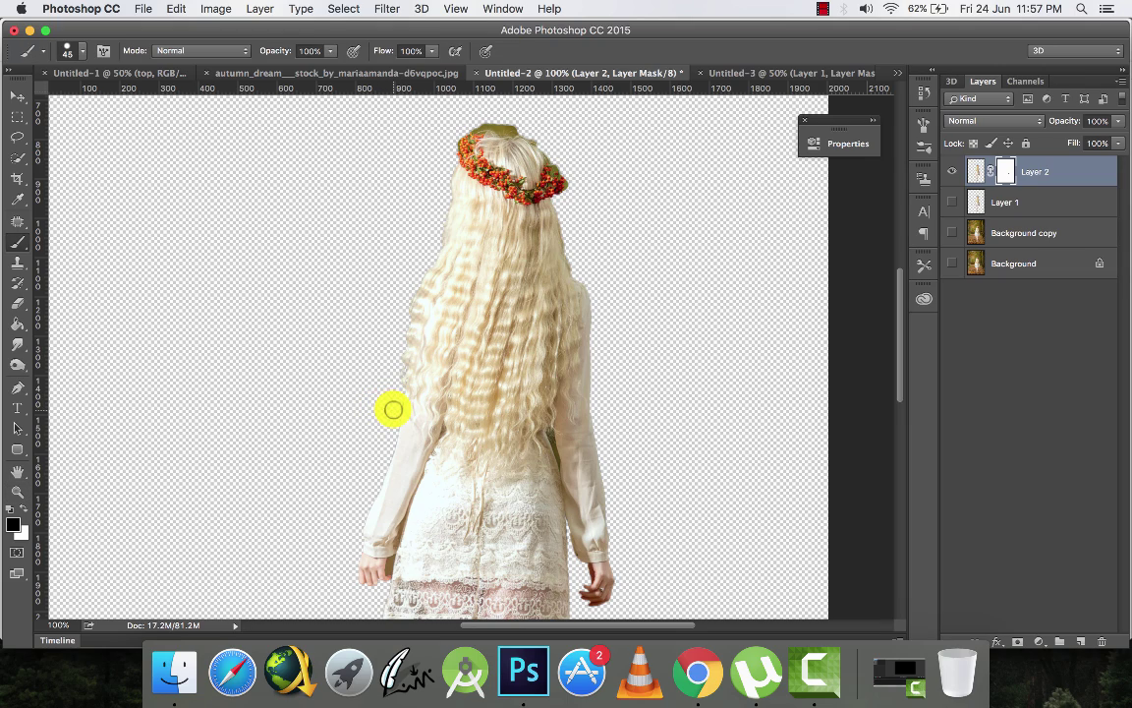
{"action": "mouse_move", "coordinate": [412, 288]}
{"action": "left_mouse_down"}
{"action": "mouse_move", "coordinate": [429, 253]}
{"action": "mouse_move", "coordinate": [493, 235]}
{"action": "mouse_move", "coordinate": [333, 245]}
{"action": "left_mouse_up"}
Step: Apply Layer 2's mask to the layer and load the layer's contents as a selection
{"action": "left_click", "coordinate": [429, 250], "text": "super"}
{"action": "left_click", "coordinate": [435, 234], "text": "super"}
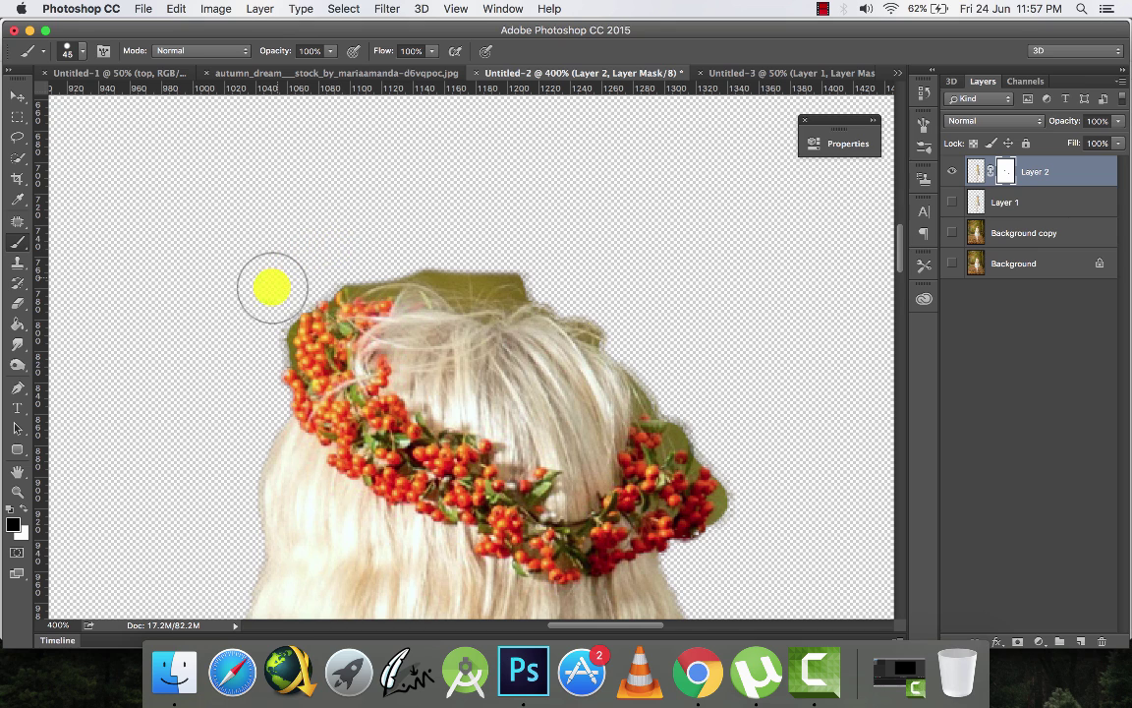
{"action": "right_click", "coordinate": [1003, 174]}
{"action": "left_click", "coordinate": [930, 215]}
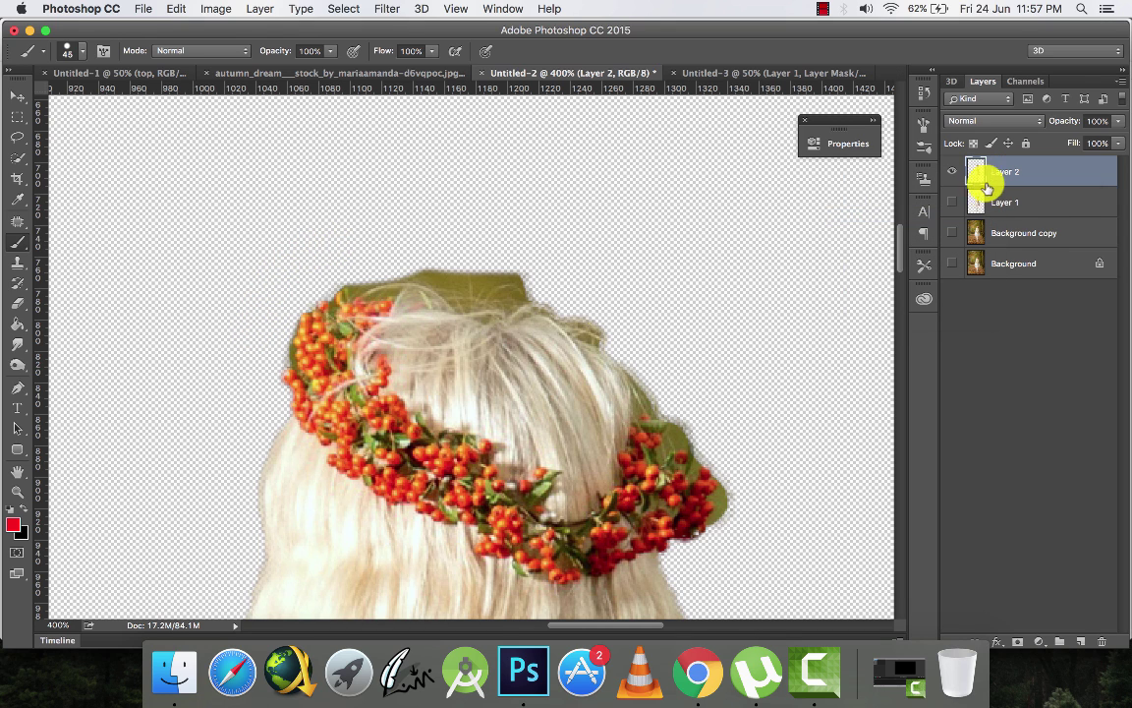
{"action": "left_click", "coordinate": [973, 172], "text": "super"}
Step: Open Refine Edge for the selection and brush over the green patch above the hair with the refine brush reduced to size 30
{"action": "key", "text": "w"}
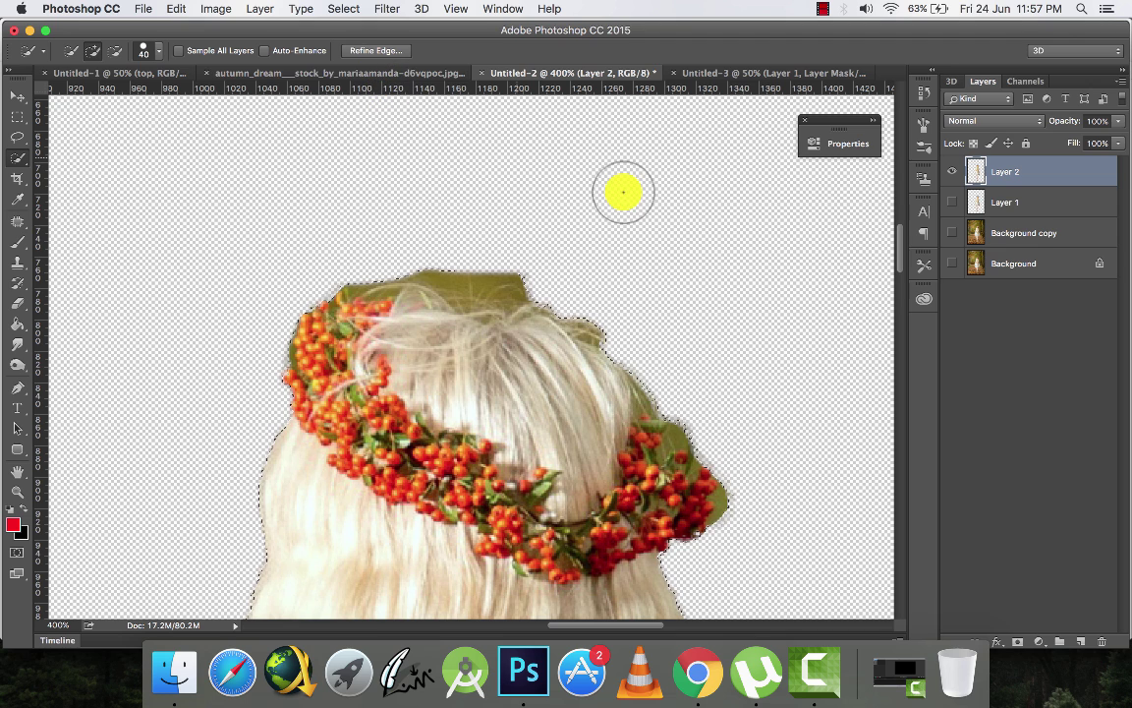
{"action": "left_click", "coordinate": [378, 50]}
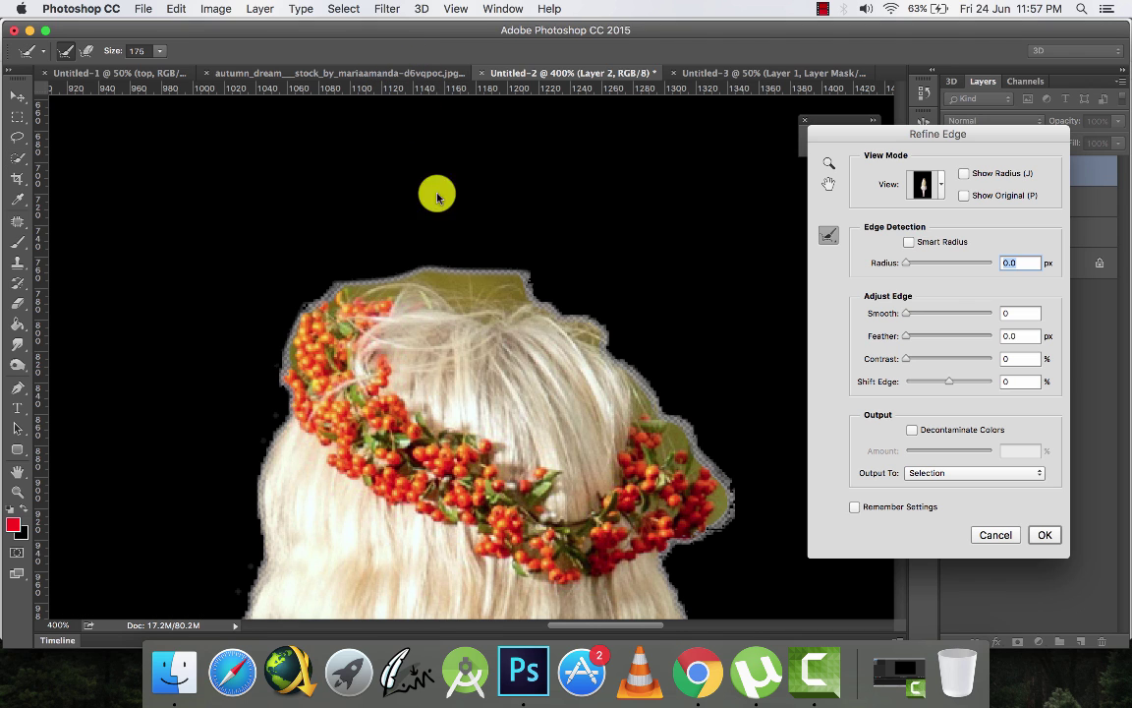
{"action": "left_click_drag", "start_coordinate": [489, 263], "coordinate": [487, 245]}
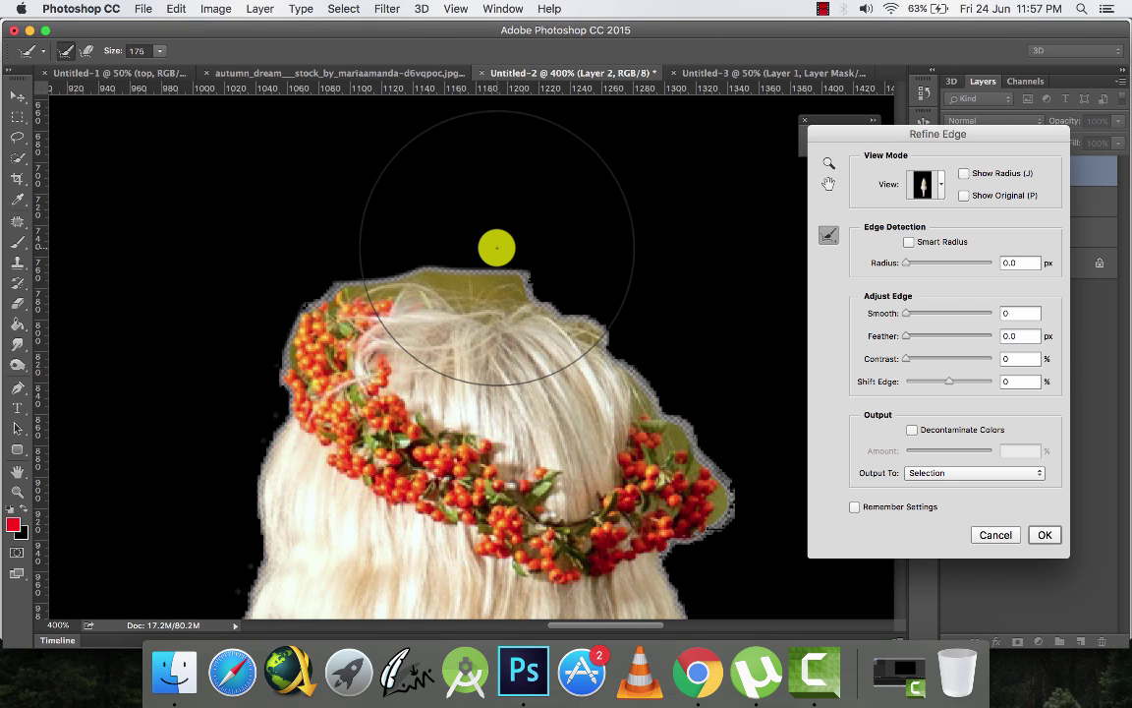
{"action": "key", "text": "bracketleft"}
{"action": "key", "text": "bracketleft"}
{"action": "key", "text": "bracketleft"}
{"action": "key", "text": "bracketleft"}
{"action": "key", "text": "bracketleft"}
{"action": "key", "text": "bracketleft"}
{"action": "key", "text": "bracketleft"}
{"action": "key", "text": "bracketleft"}
{"action": "key", "text": "bracketleft"}
{"action": "key", "text": "bracketleft"}
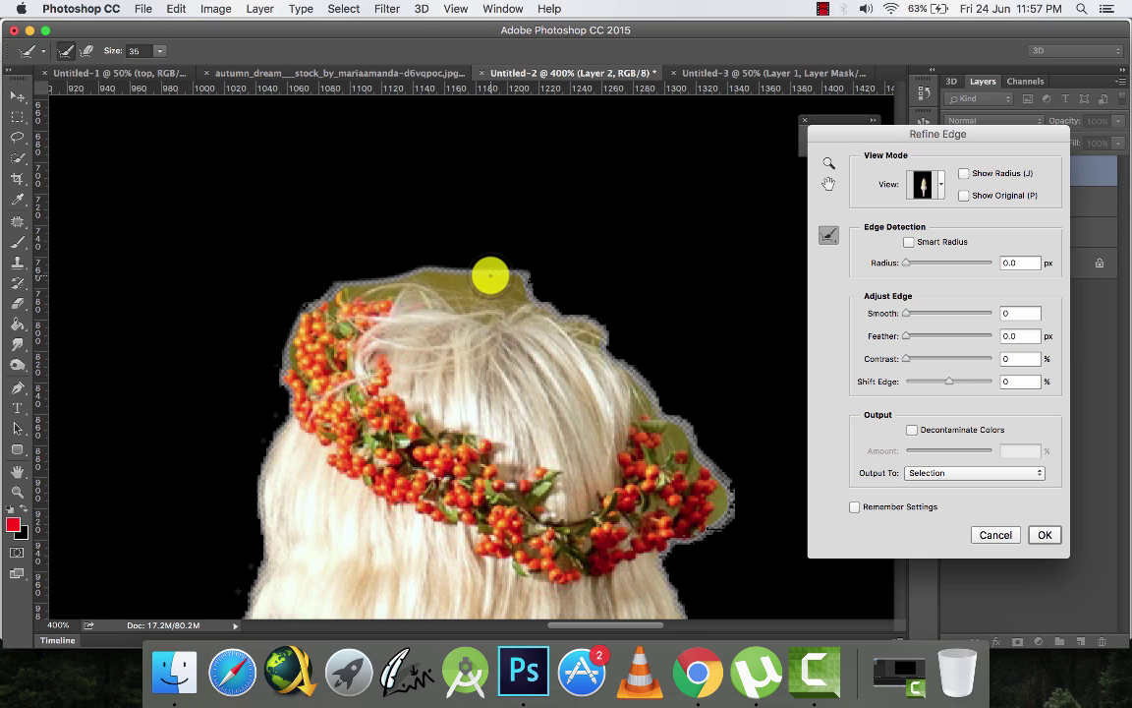
{"action": "left_click_drag", "start_coordinate": [487, 278], "coordinate": [513, 285]}
Step: Set the edge detection radius to 9.8 px, brush over the green fringe around the head and wreath, and output to a selection
{"action": "left_click_drag", "start_coordinate": [907, 262], "coordinate": [941, 262]}
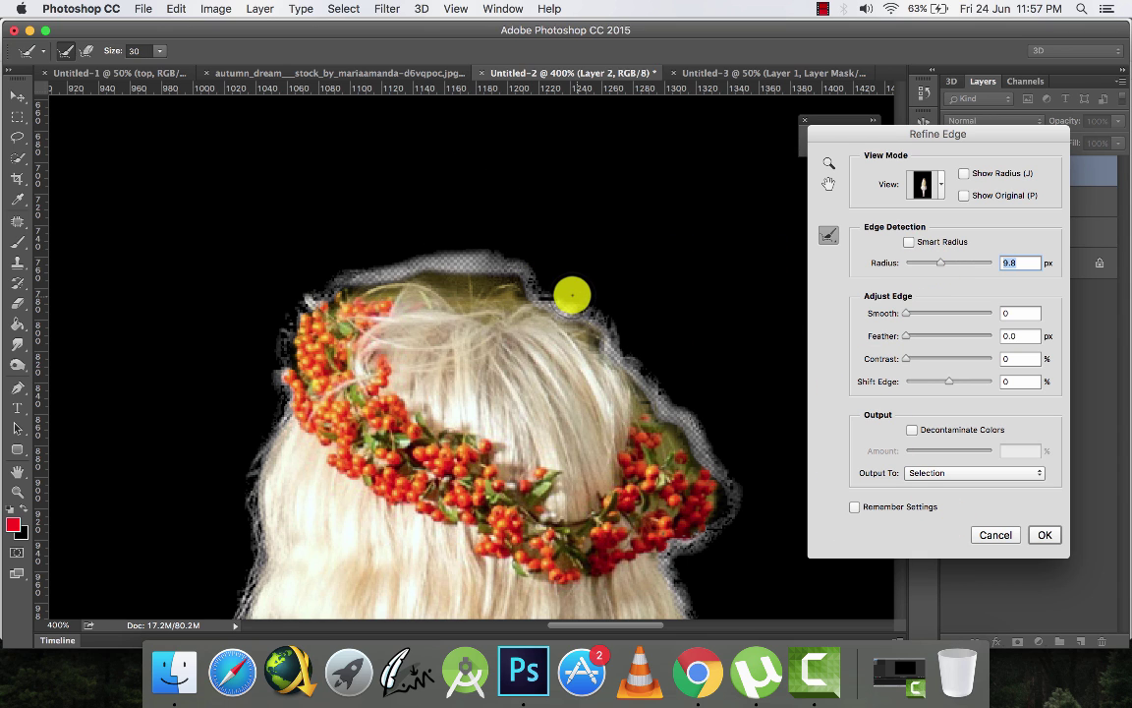
{"action": "mouse_move", "coordinate": [574, 295]}
{"action": "left_mouse_down"}
{"action": "mouse_move", "coordinate": [452, 270]}
{"action": "mouse_move", "coordinate": [341, 283]}
{"action": "left_mouse_up"}
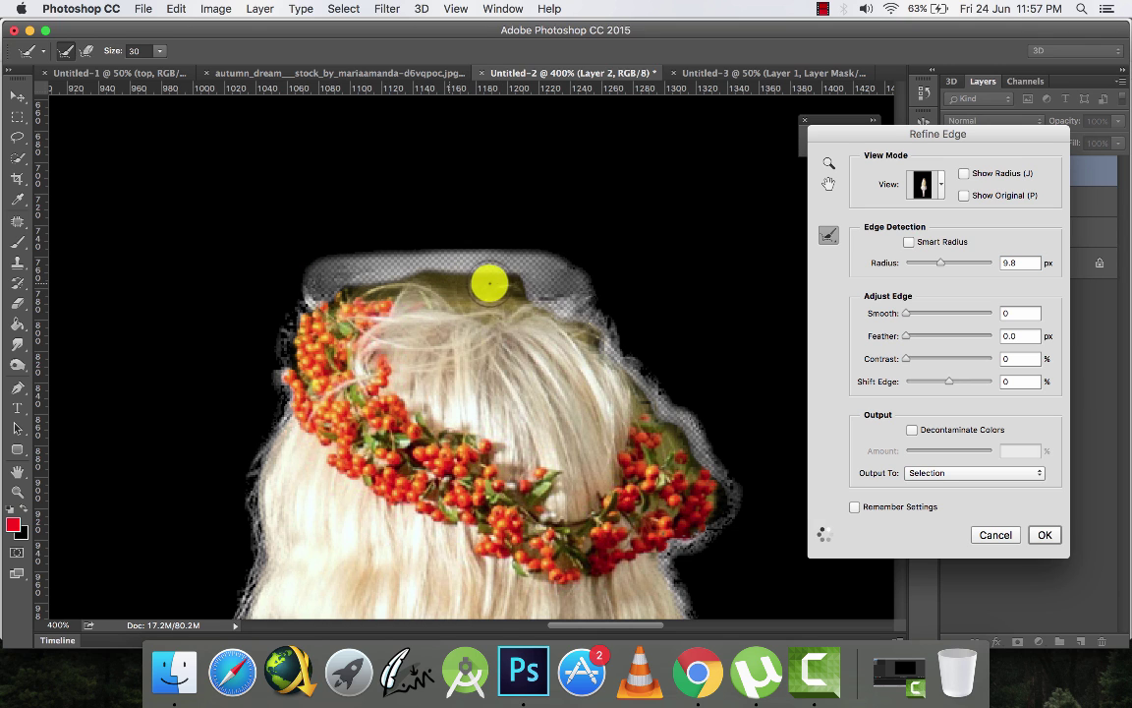
{"action": "mouse_move", "coordinate": [558, 286]}
{"action": "left_mouse_down"}
{"action": "mouse_move", "coordinate": [728, 430]}
{"action": "mouse_move", "coordinate": [531, 318]}
{"action": "mouse_move", "coordinate": [447, 288]}
{"action": "mouse_move", "coordinate": [314, 270]}
{"action": "left_mouse_up"}
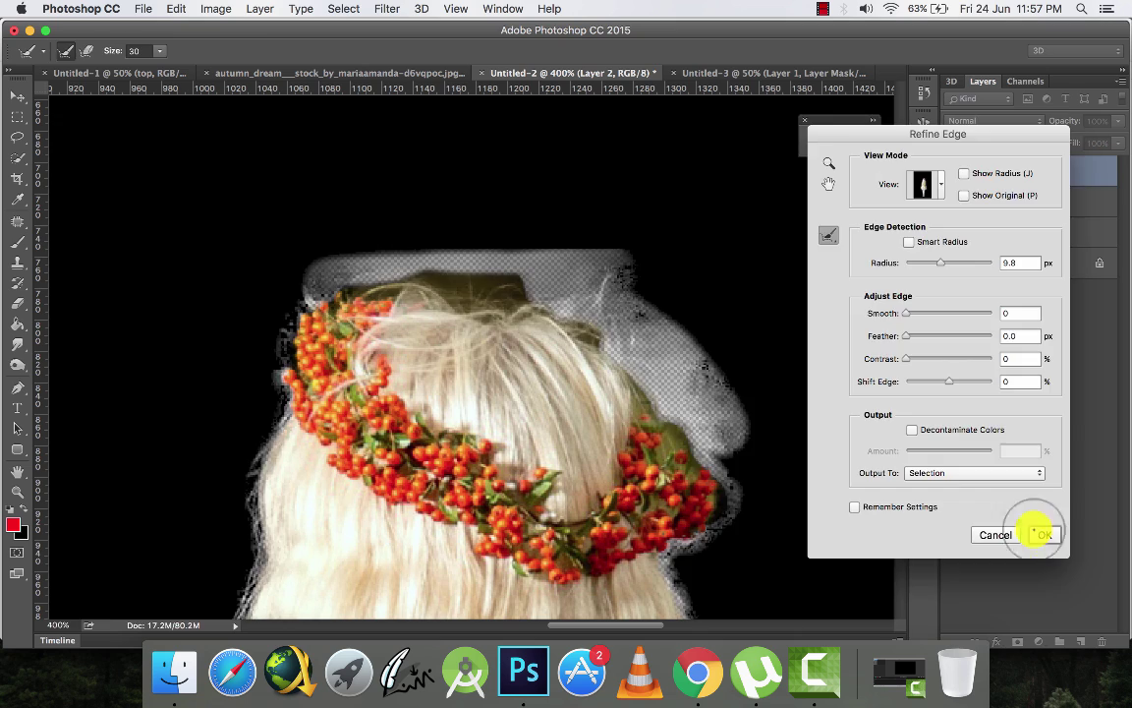
{"action": "left_click", "coordinate": [1042, 533]}
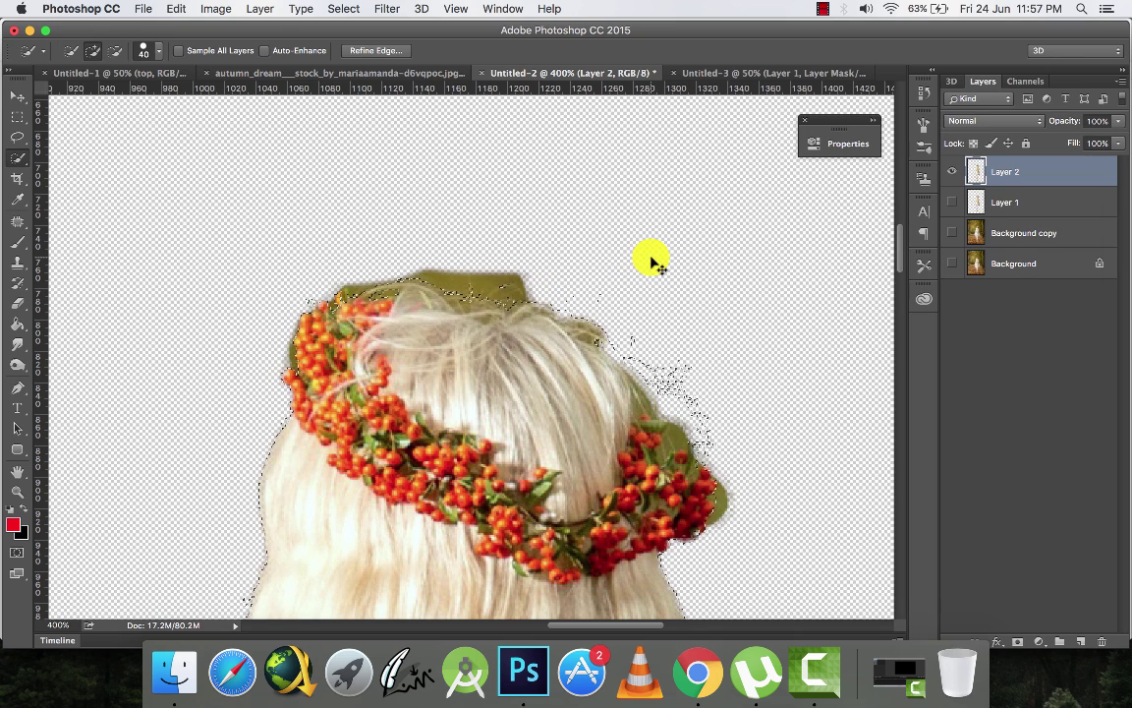
Step: Copy the refined selection to a new layer and hide Layer 2 to check the whole cutout
{"action": "key", "text": "super+j"}
{"action": "left_click", "coordinate": [951, 201]}
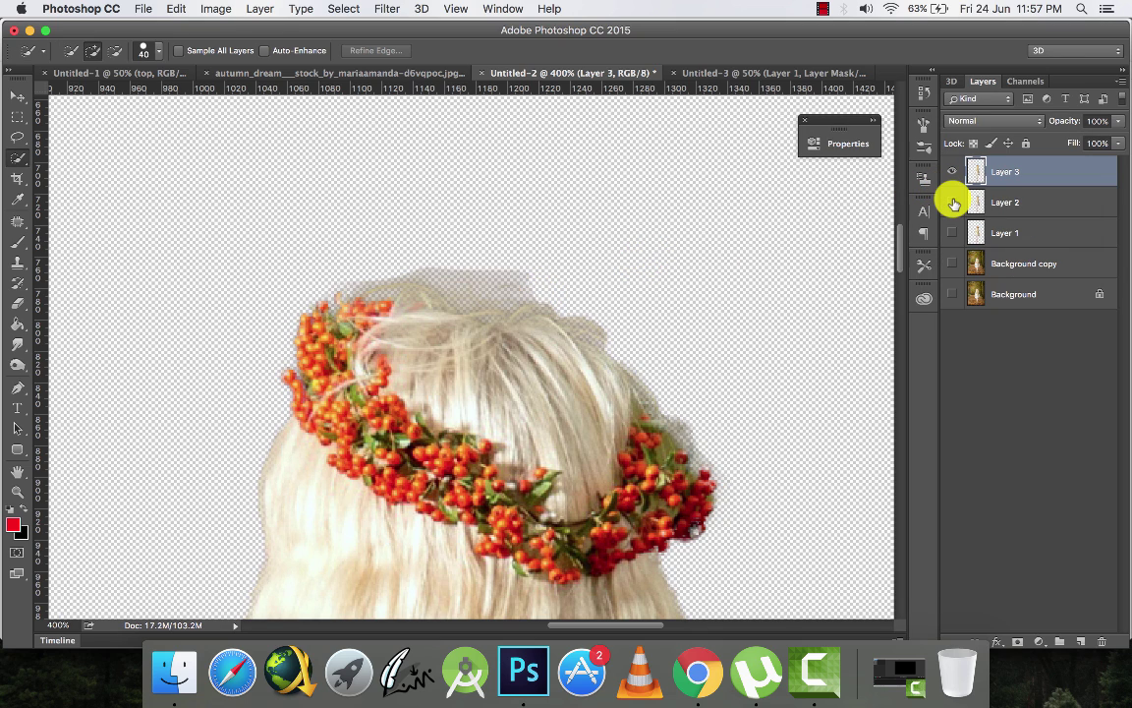
{"action": "scroll", "coordinate": [627, 227], "scroll_direction": "down", "scroll_amount": 5}
{"action": "key", "text": "z"}
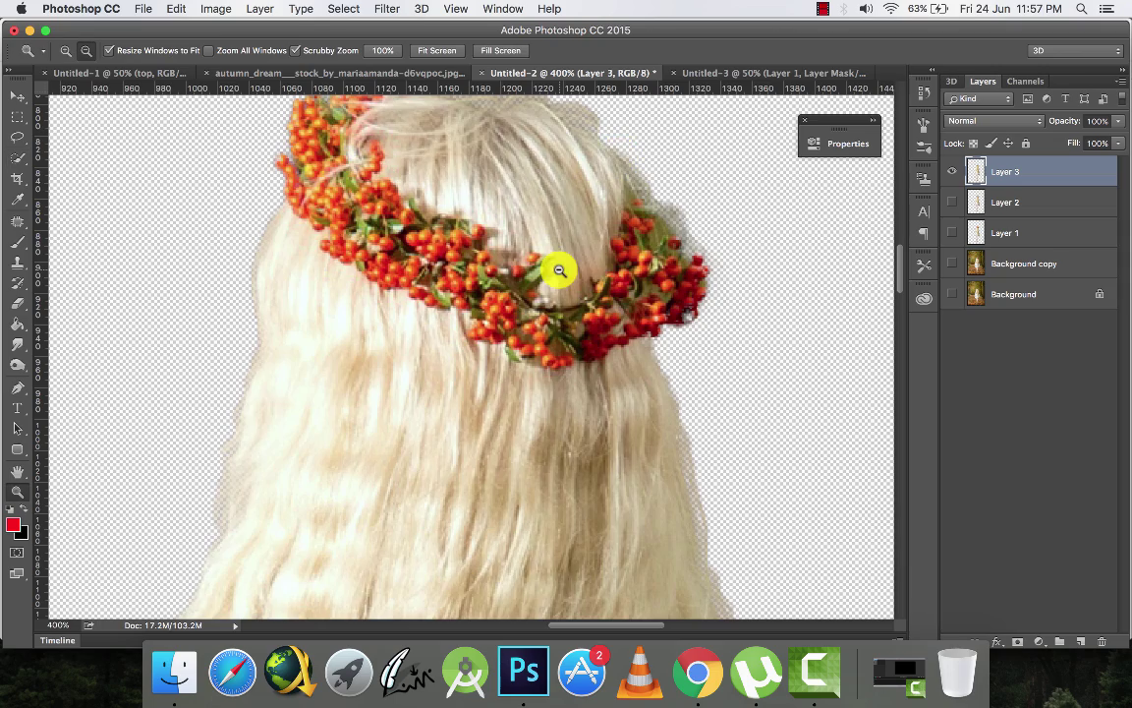
{"action": "left_click", "coordinate": [560, 269], "text": "alt"}
{"action": "left_click", "coordinate": [558, 269], "text": "alt"}
{"action": "left_click", "coordinate": [558, 270], "text": "alt"}
{"action": "key", "text": "b"}
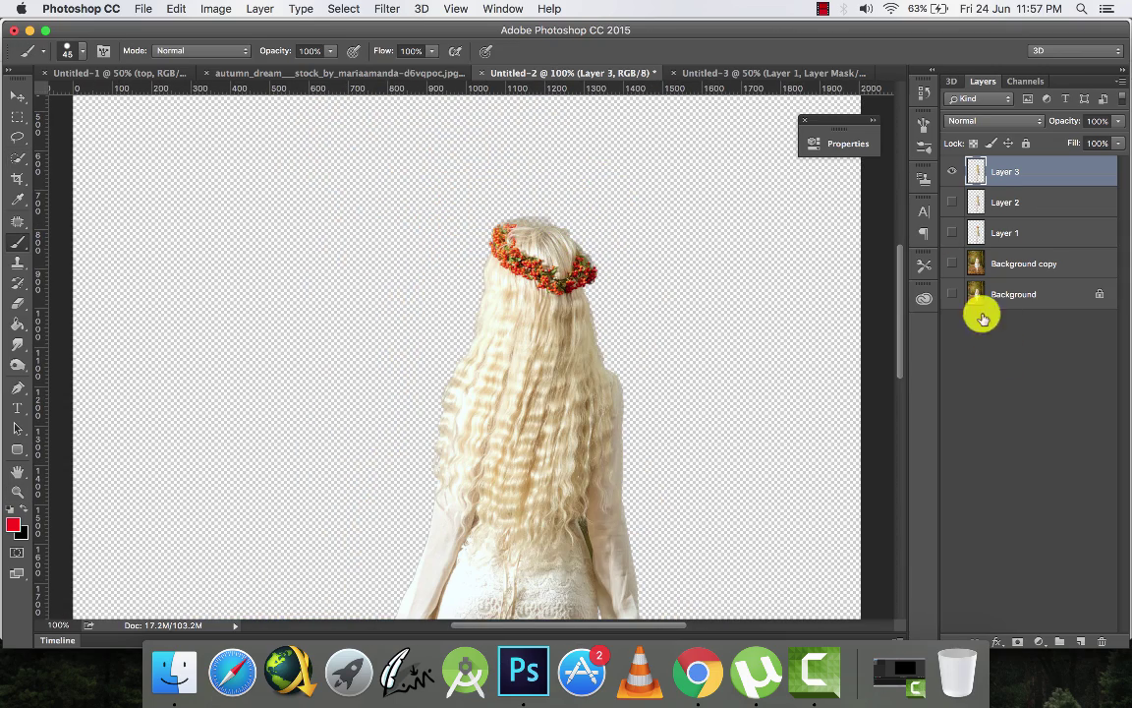
{"action": "key", "text": "z"}
{"action": "left_click", "coordinate": [627, 278], "text": "alt"}
{"action": "left_click", "coordinate": [627, 278], "text": "alt"}
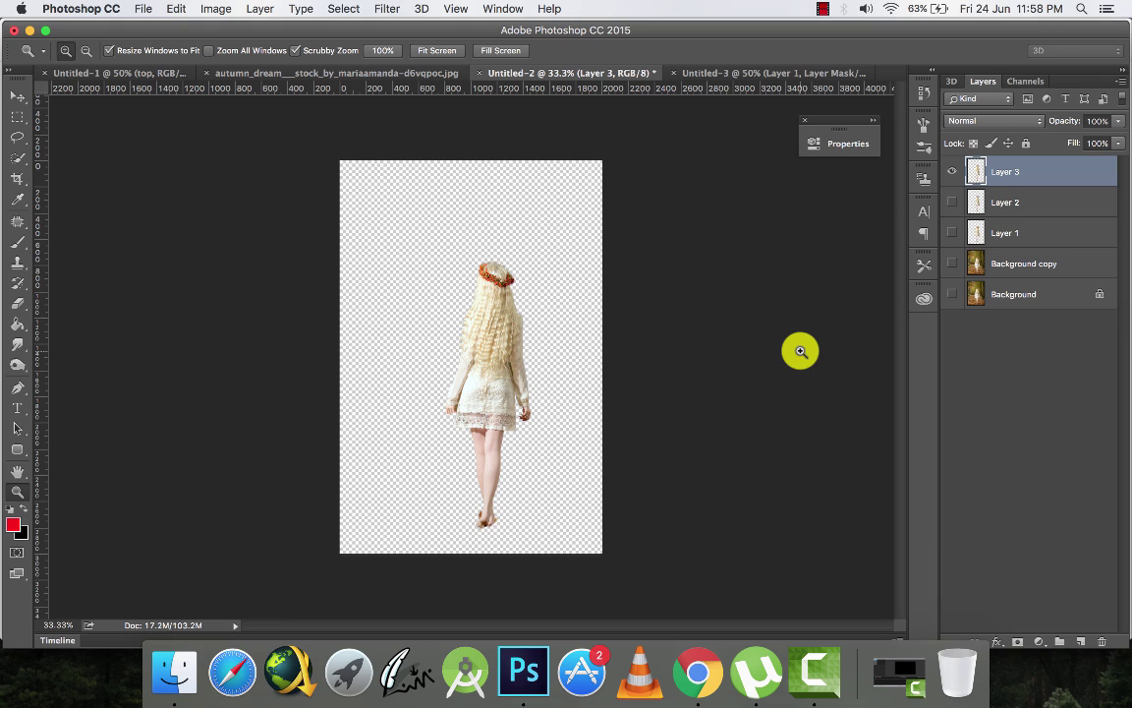
Step: Show the Background copy layer and marquee-select the left part of the image up to the middle of the woman
{"action": "left_click", "coordinate": [17, 96]}
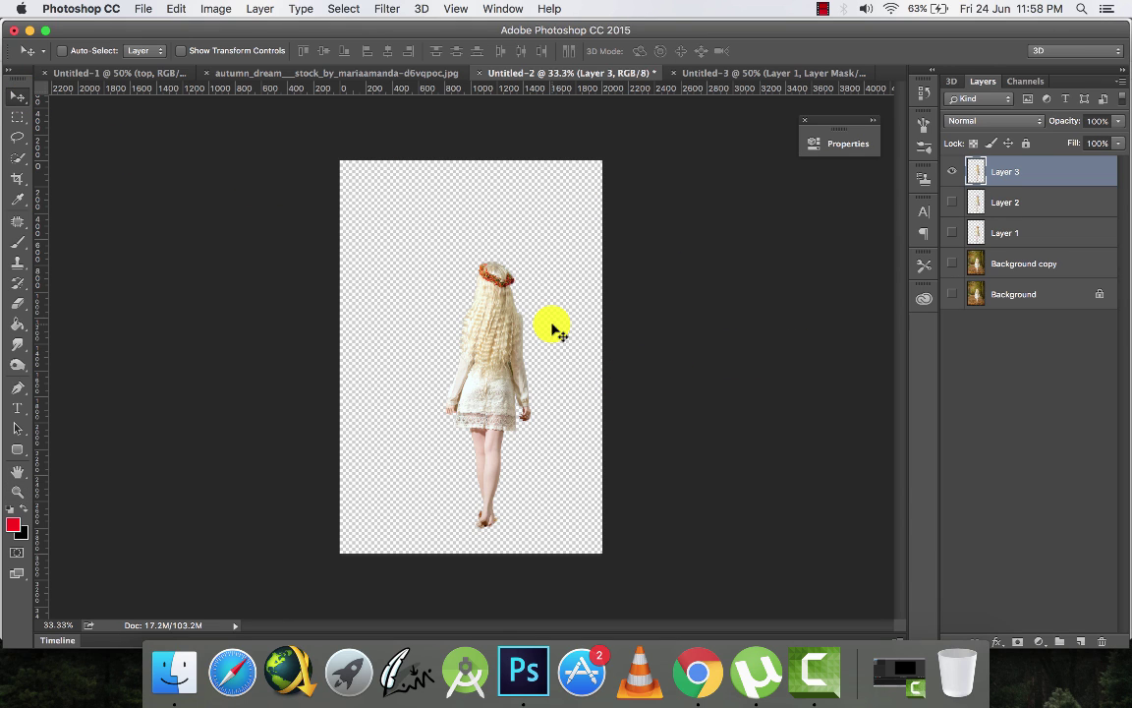
{"action": "left_click", "coordinate": [951, 266]}
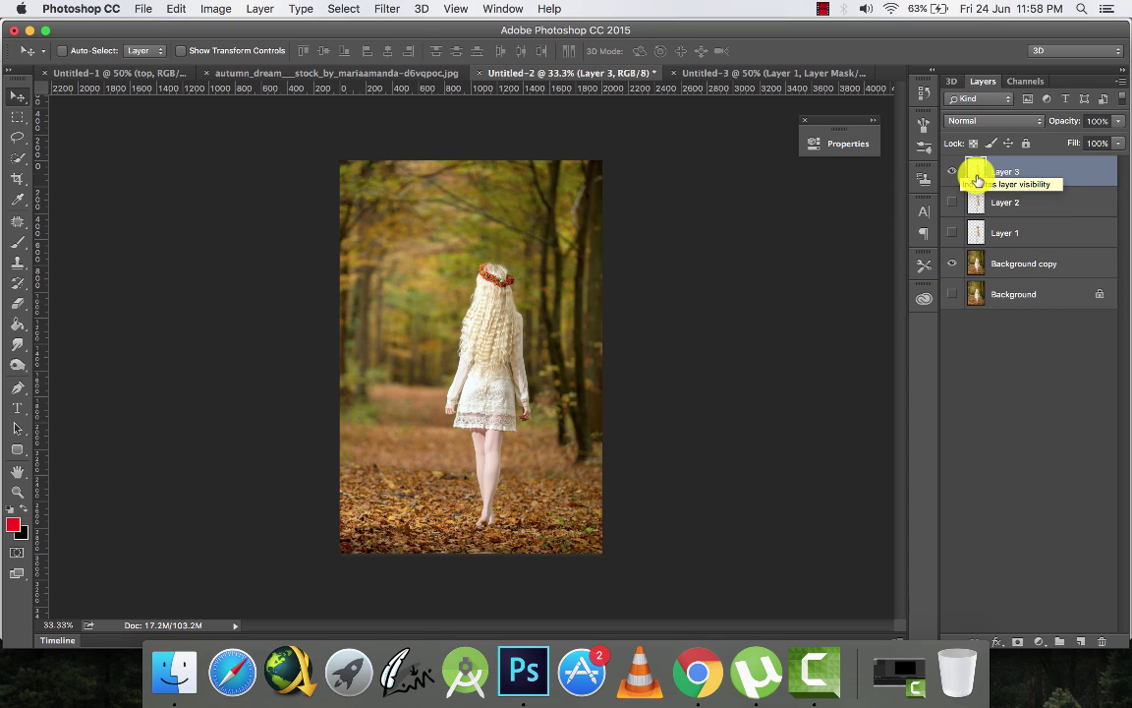
{"action": "left_click", "coordinate": [19, 117]}
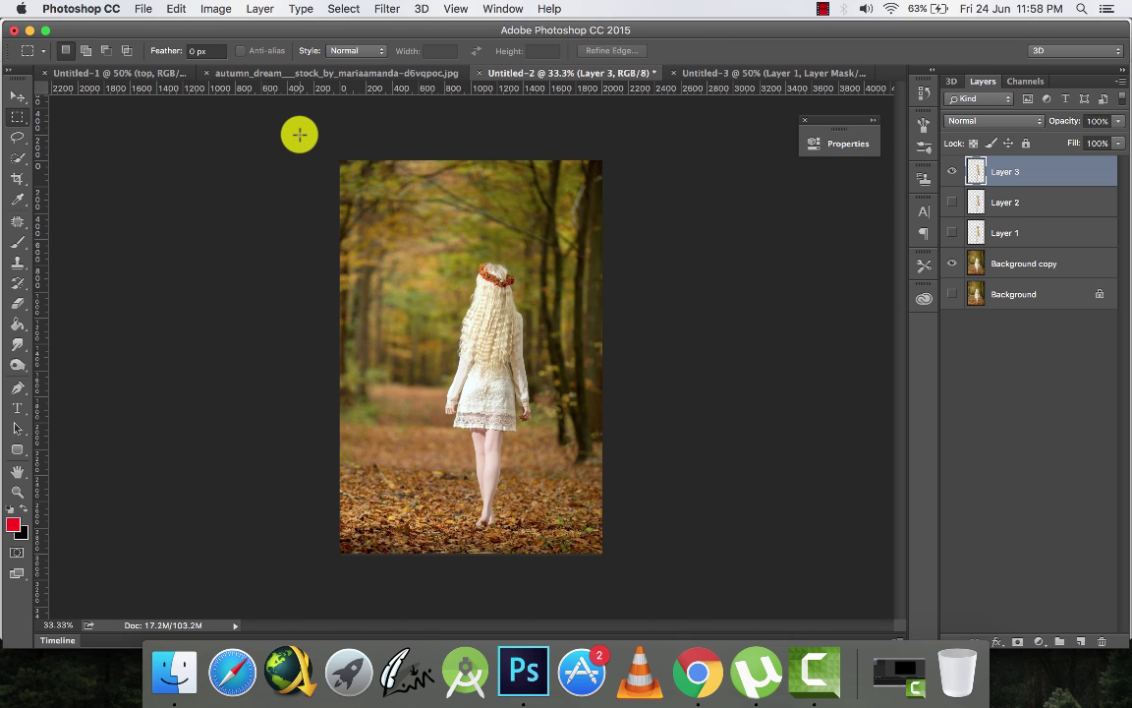
{"action": "left_click_drag", "start_coordinate": [304, 141], "coordinate": [488, 559]}
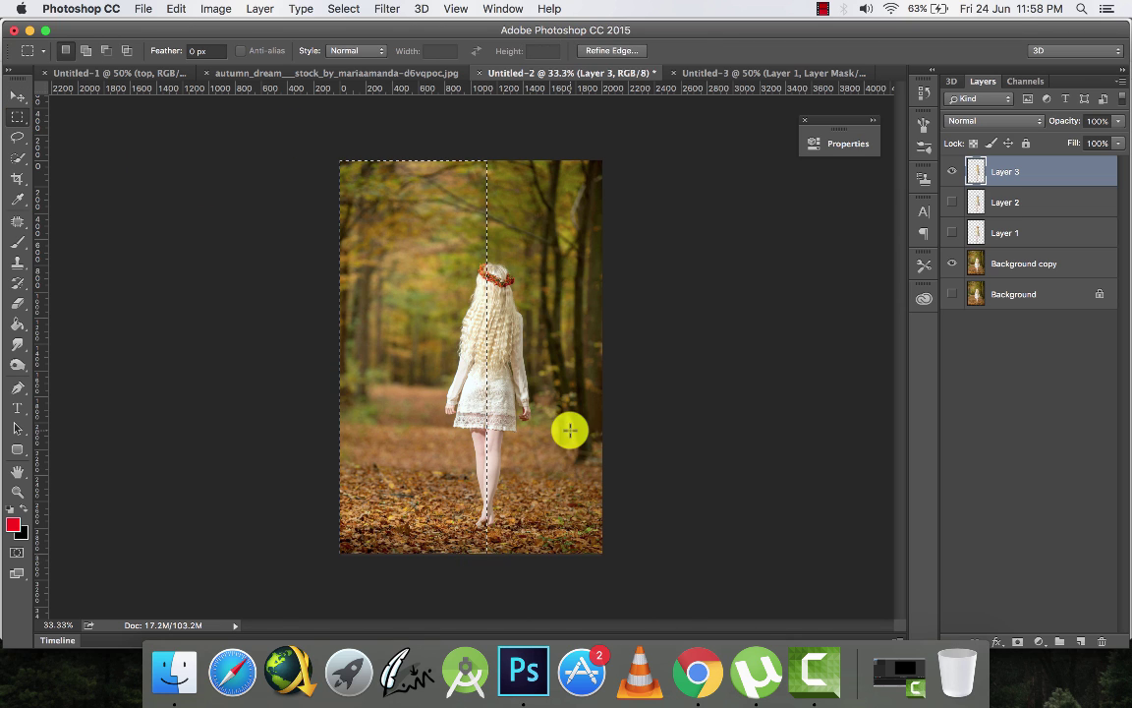
Step: Add a layer mask to the Background copy layer from the selection and invert the mask
{"action": "left_click", "coordinate": [995, 273]}
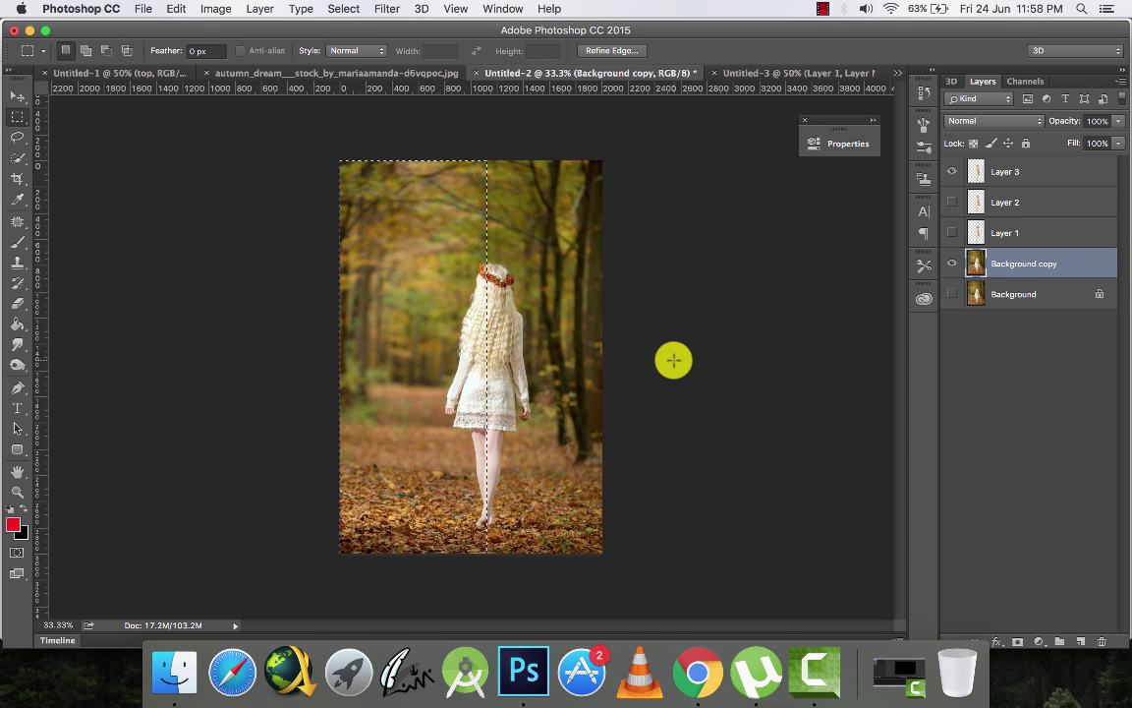
{"action": "left_click", "coordinate": [1018, 642]}
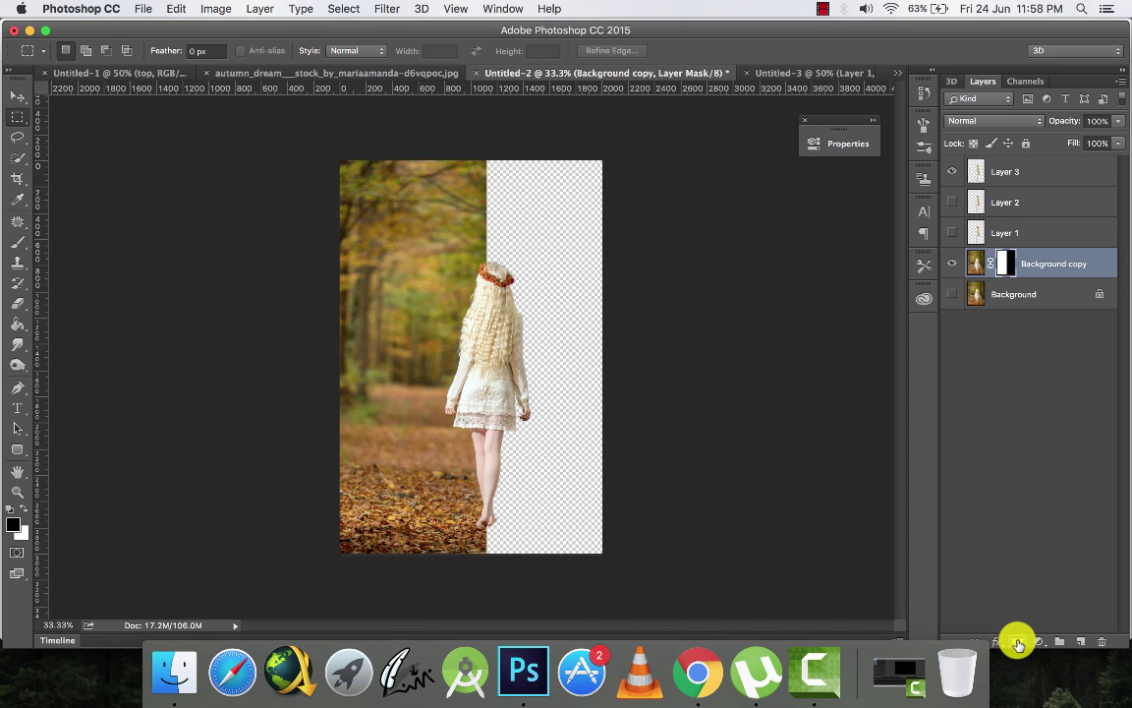
{"action": "key", "text": "super+i"}
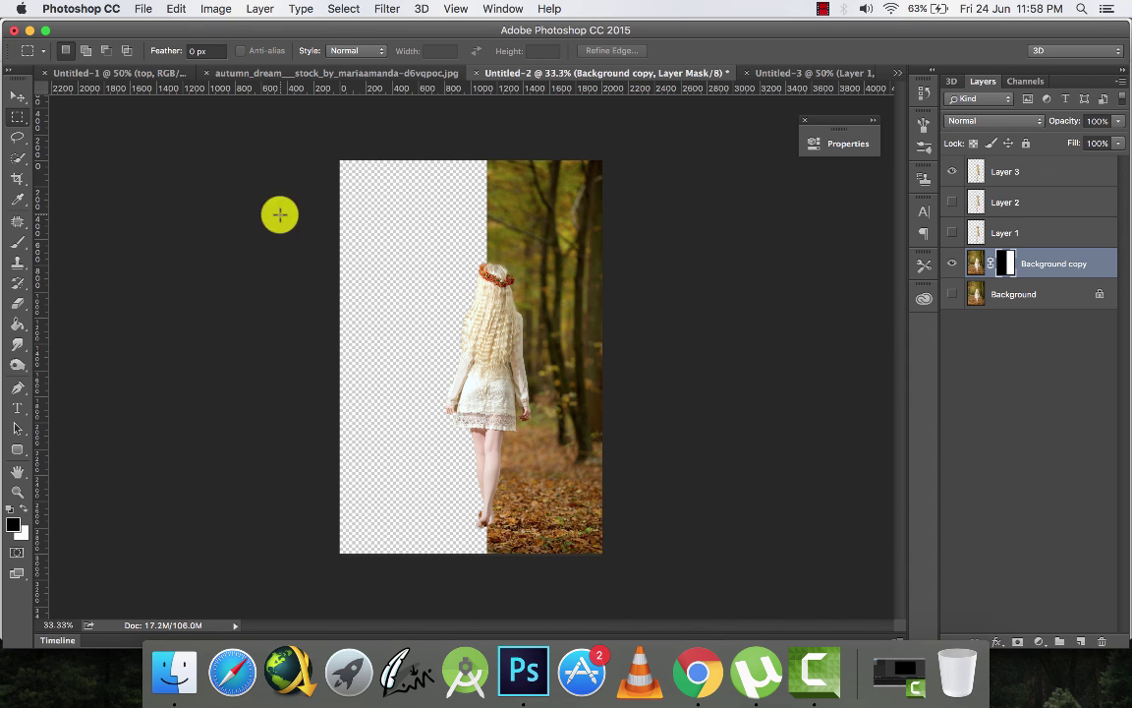
{"action": "left_click", "coordinate": [18, 96]}
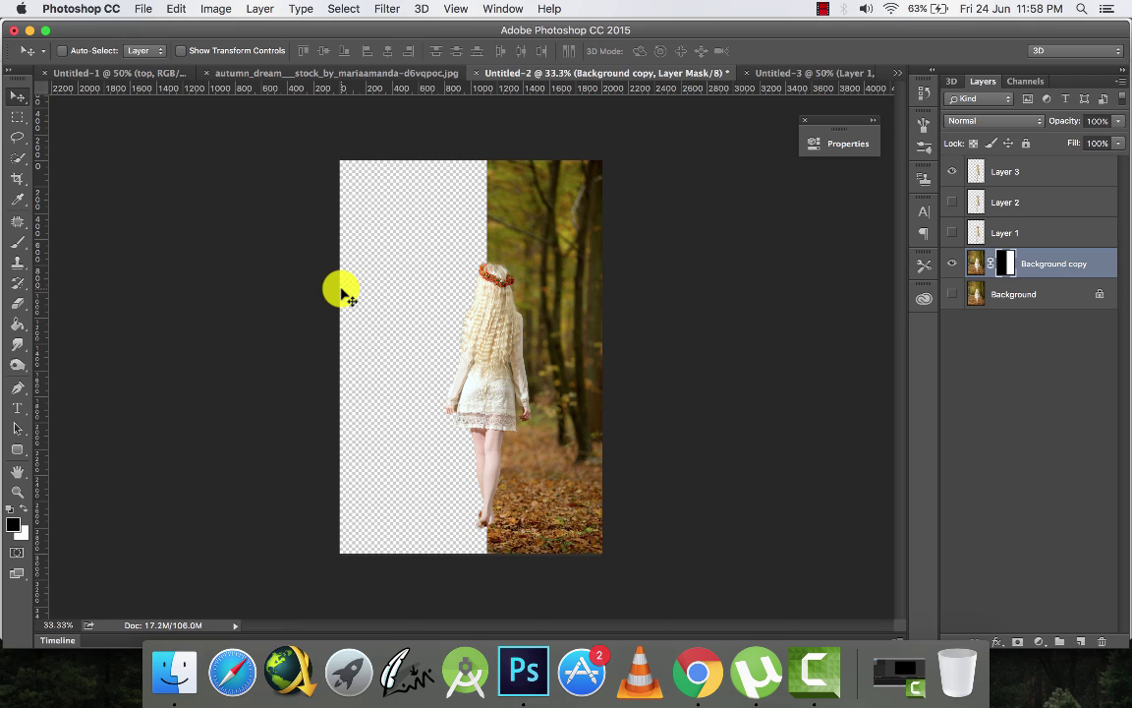